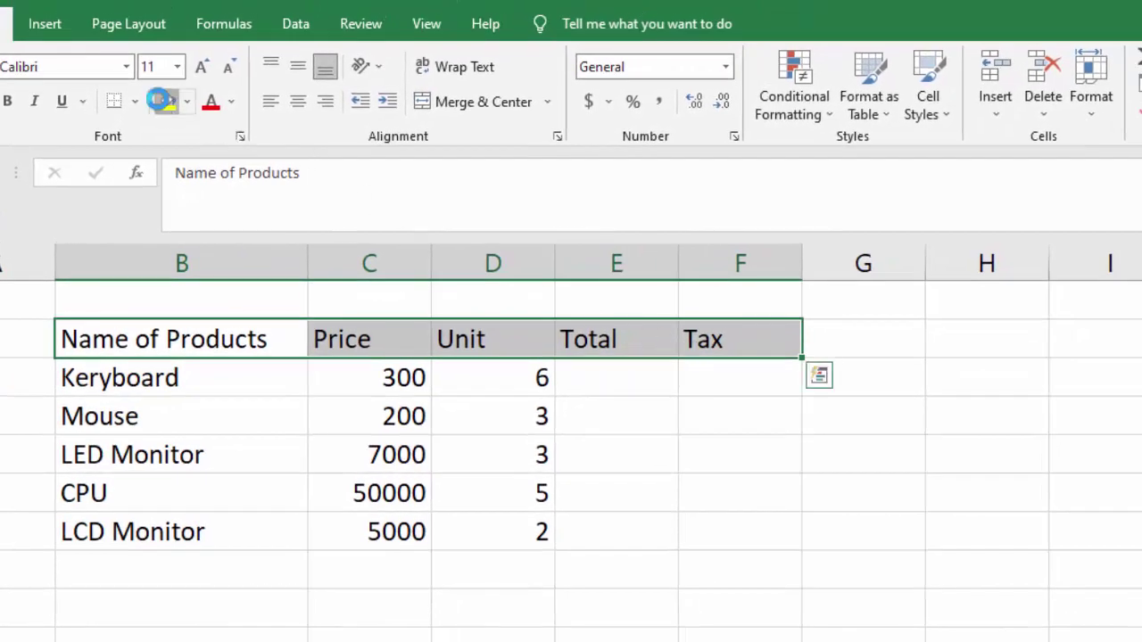
Step: Fill the header row B2:F2 with yellow and apply all borders to the product table B2:F7
{"action": "left_click", "coordinate": [161, 101]}
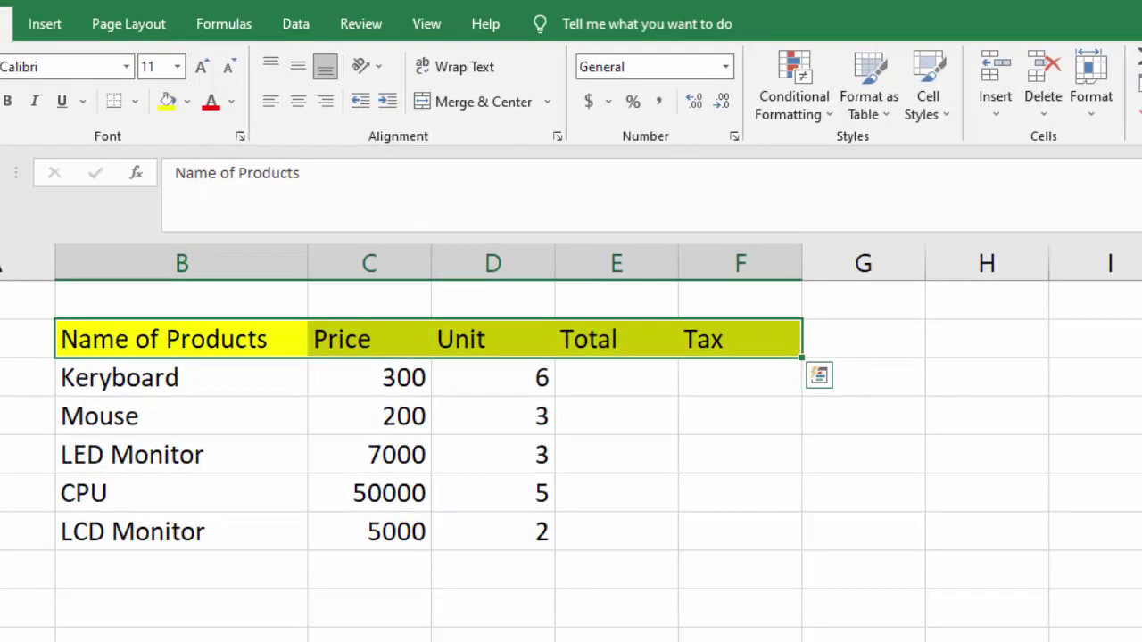
{"action": "left_click_drag", "start_coordinate": [223, 339], "coordinate": [711, 525]}
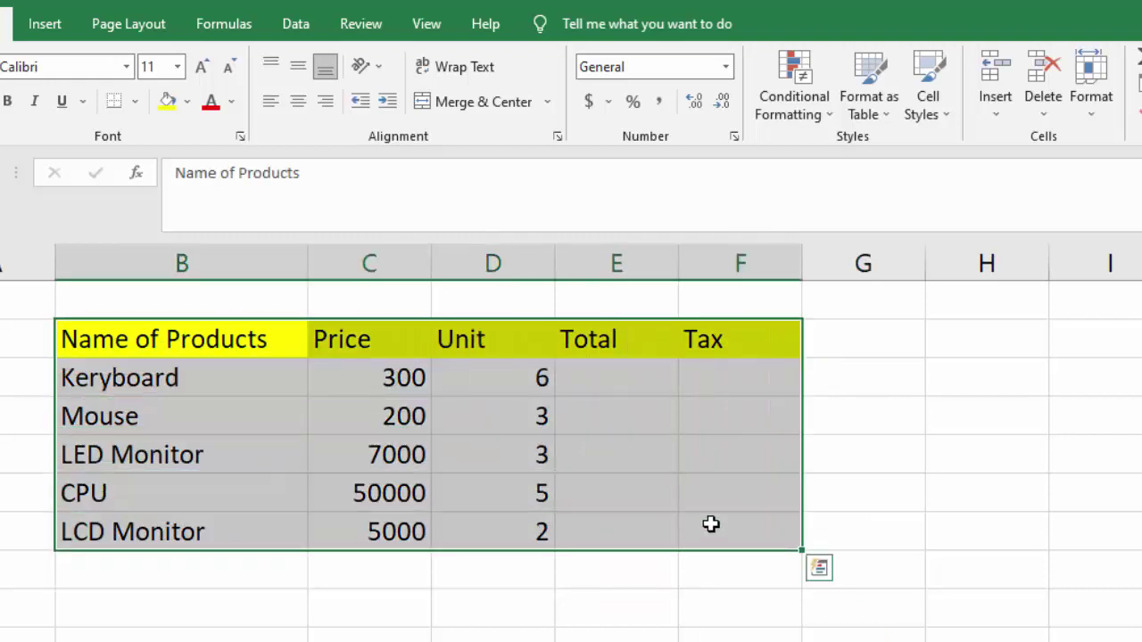
{"action": "key", "text": "alt+h"}
{"action": "key", "text": "b"}
{"action": "key", "text": "a"}
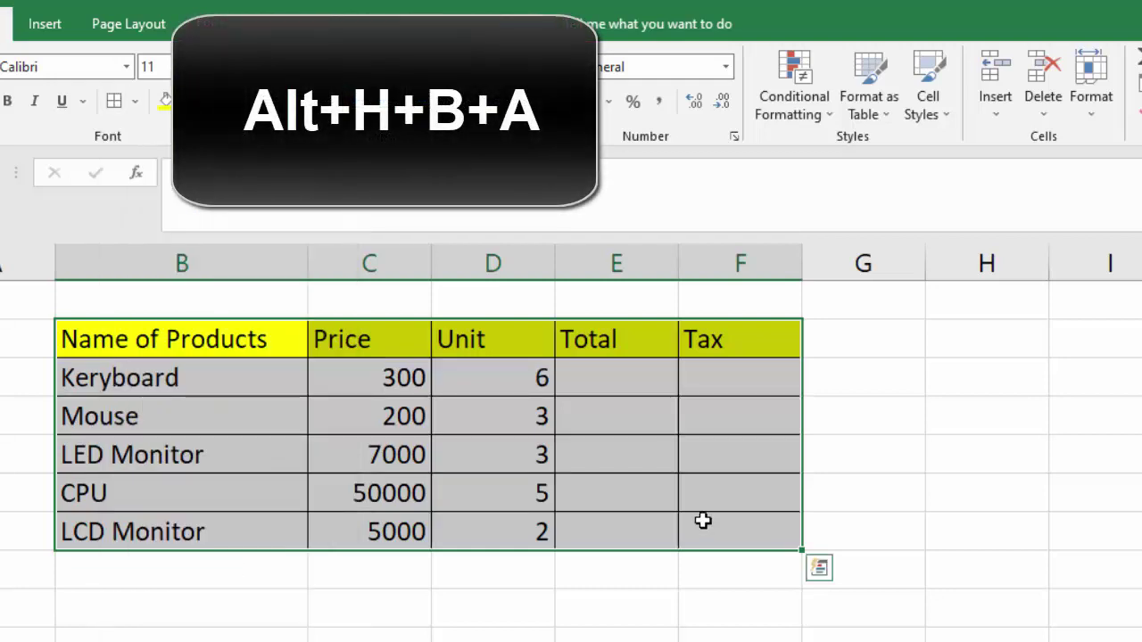
{"action": "left_click", "coordinate": [616, 633]}
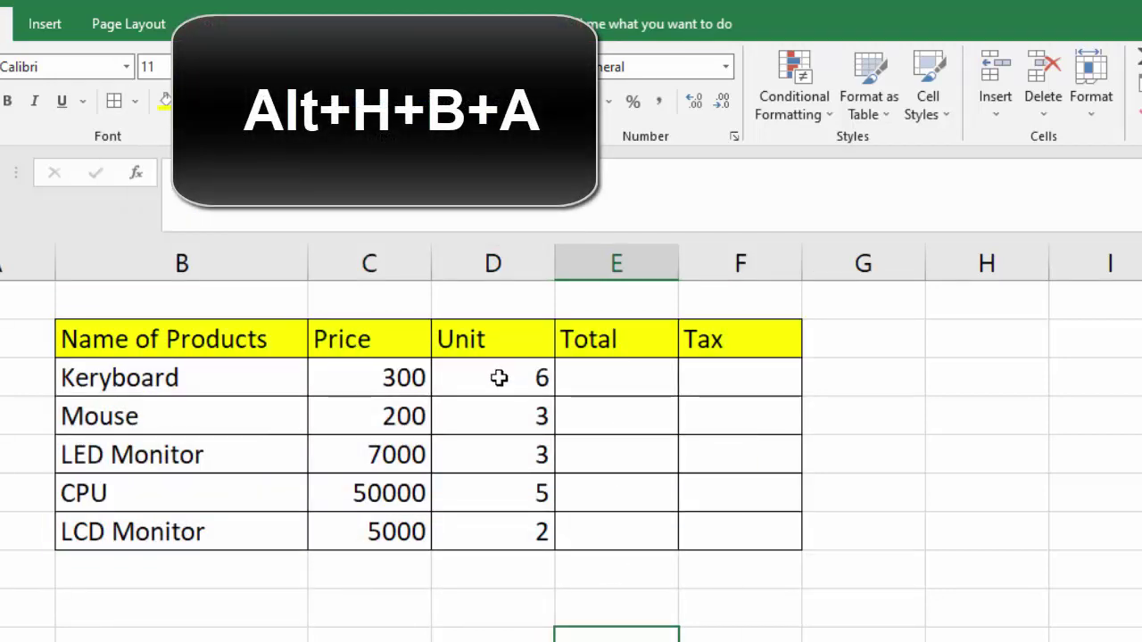
Step: Correct the misspelled first product name in cell B3 to "Keyboard"
{"action": "left_click", "coordinate": [378, 377]}
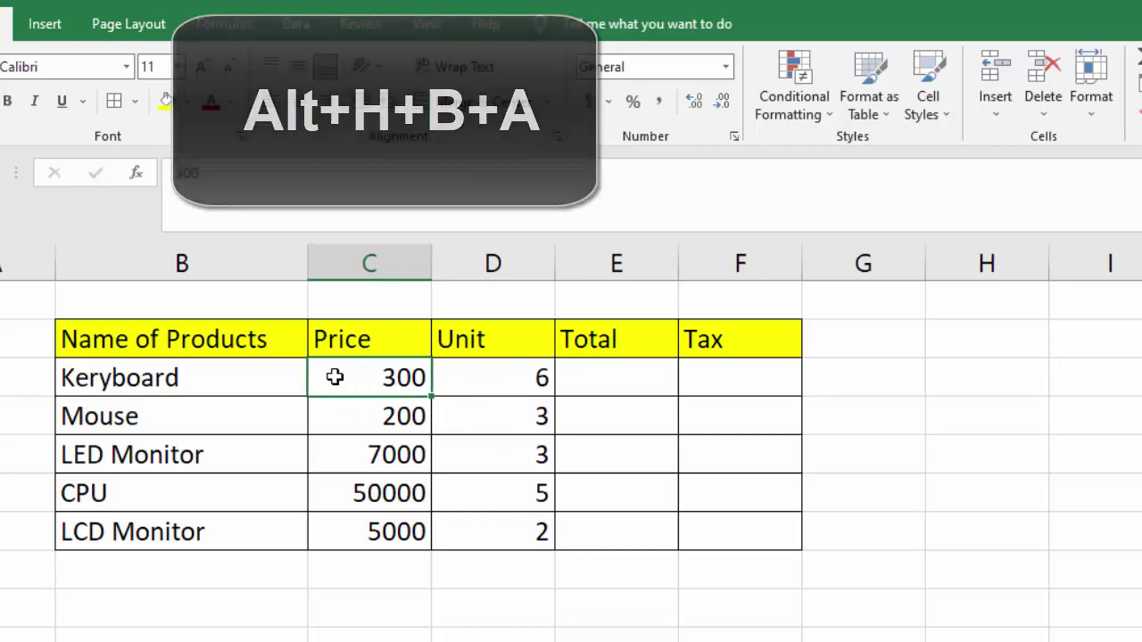
{"action": "left_click", "coordinate": [107, 379]}
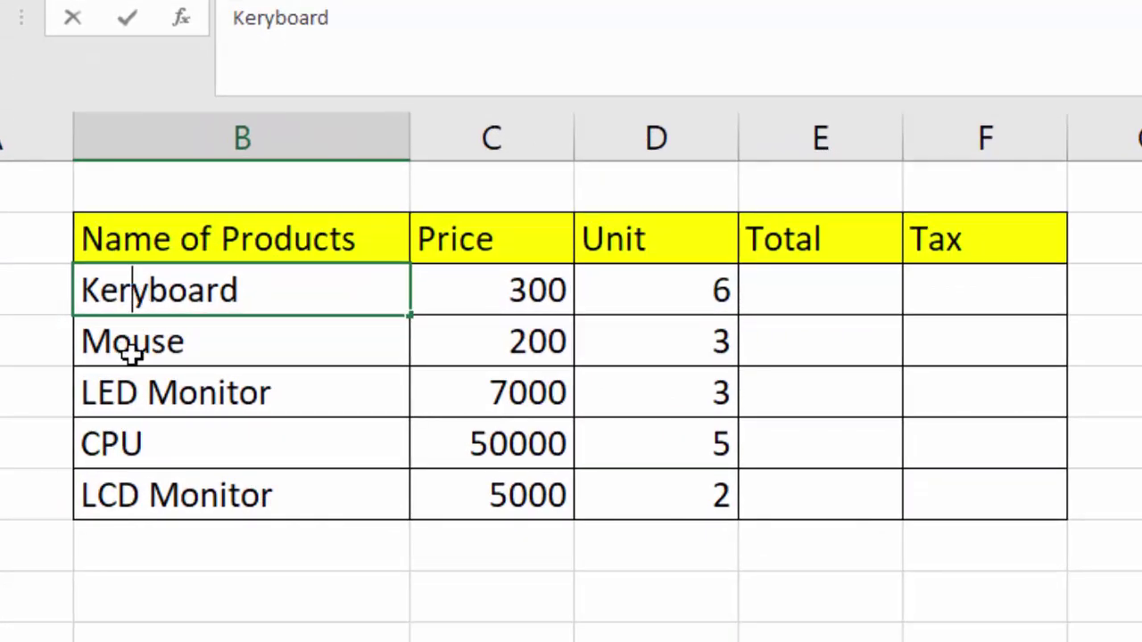
{"action": "key", "text": "BackSpace"}
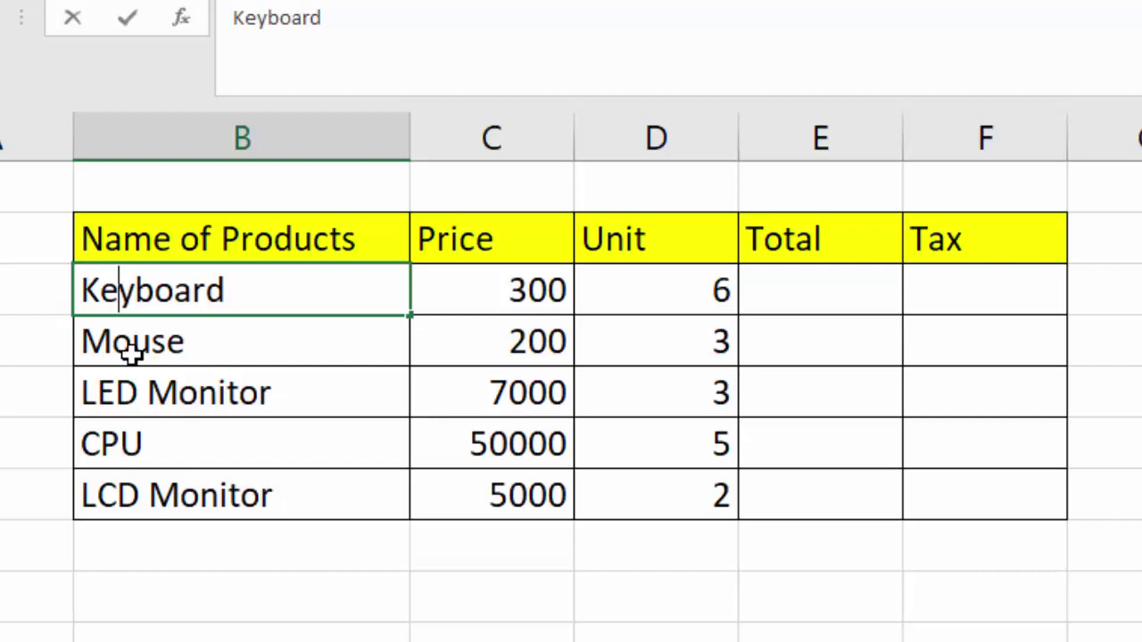
{"action": "left_click", "coordinate": [542, 629]}
Step: Calculate the Keyboard total in E3 with =C3*D3 and fill the formula down to E7 for the other products
{"action": "left_click", "coordinate": [472, 301]}
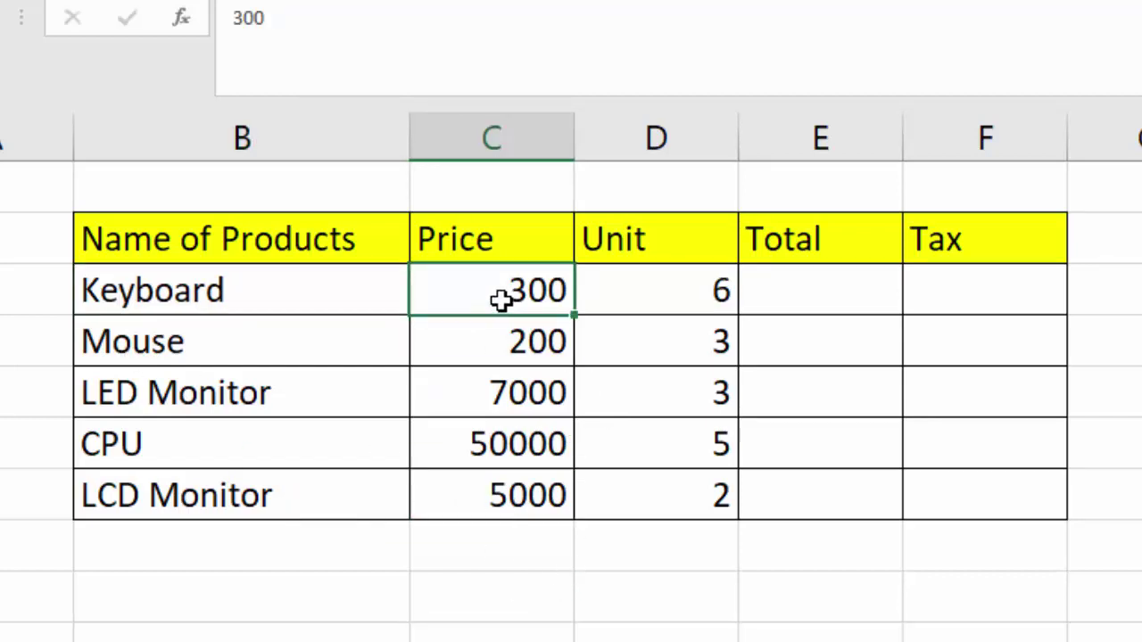
{"action": "key", "text": "Right"}
{"action": "left_click", "coordinate": [953, 306]}
{"action": "left_click", "coordinate": [805, 267]}
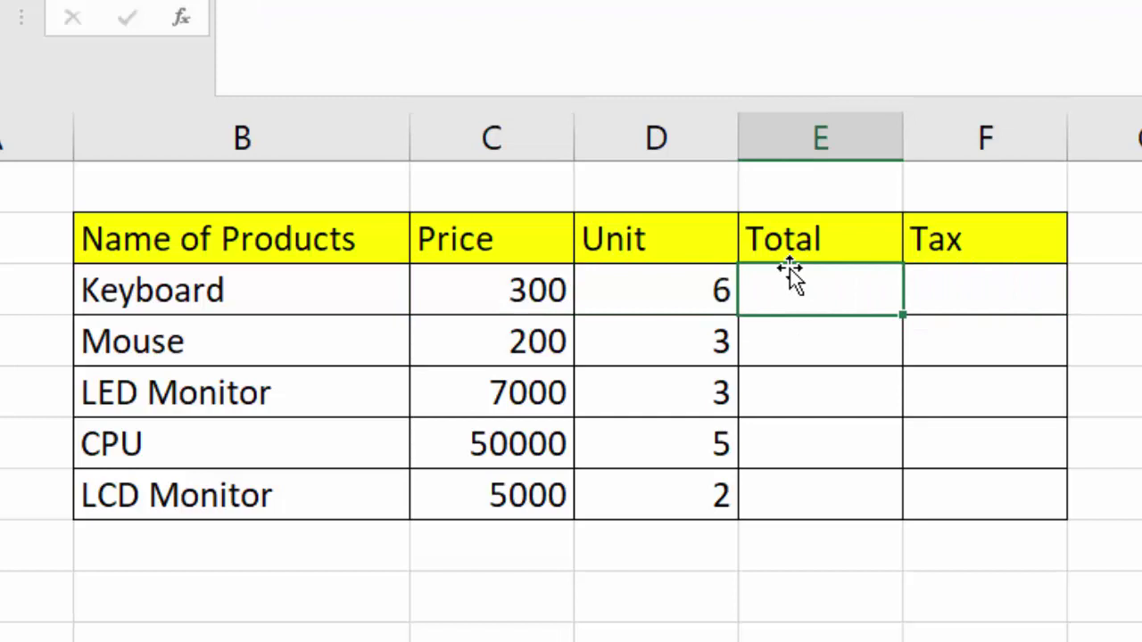
{"action": "type", "text": "="}
{"action": "left_click", "coordinate": [505, 290]}
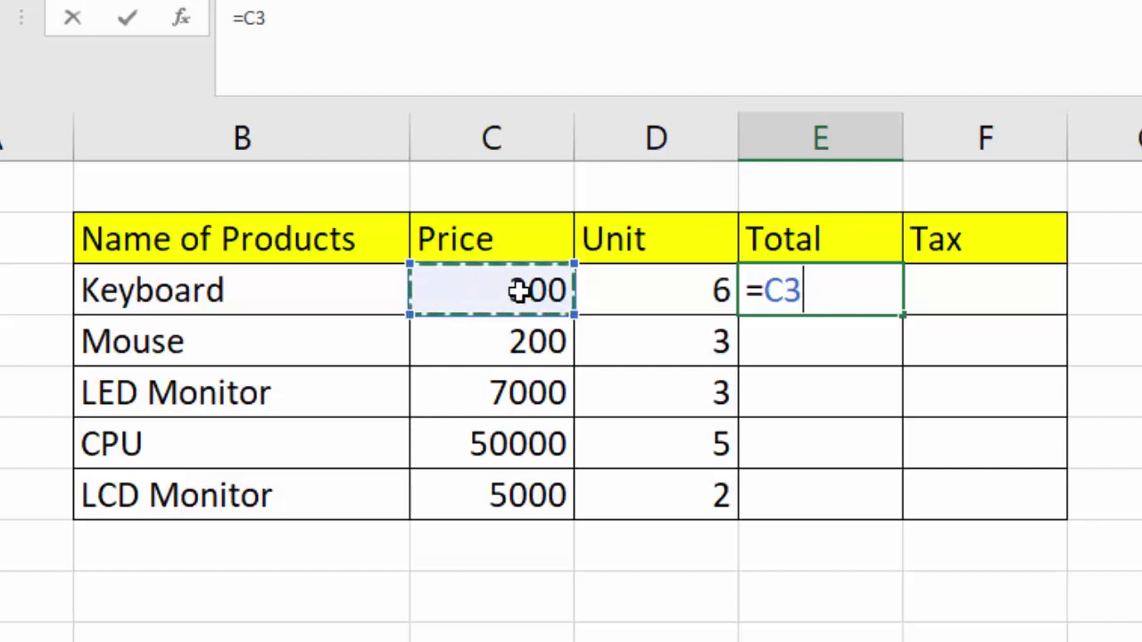
{"action": "type", "text": "*"}
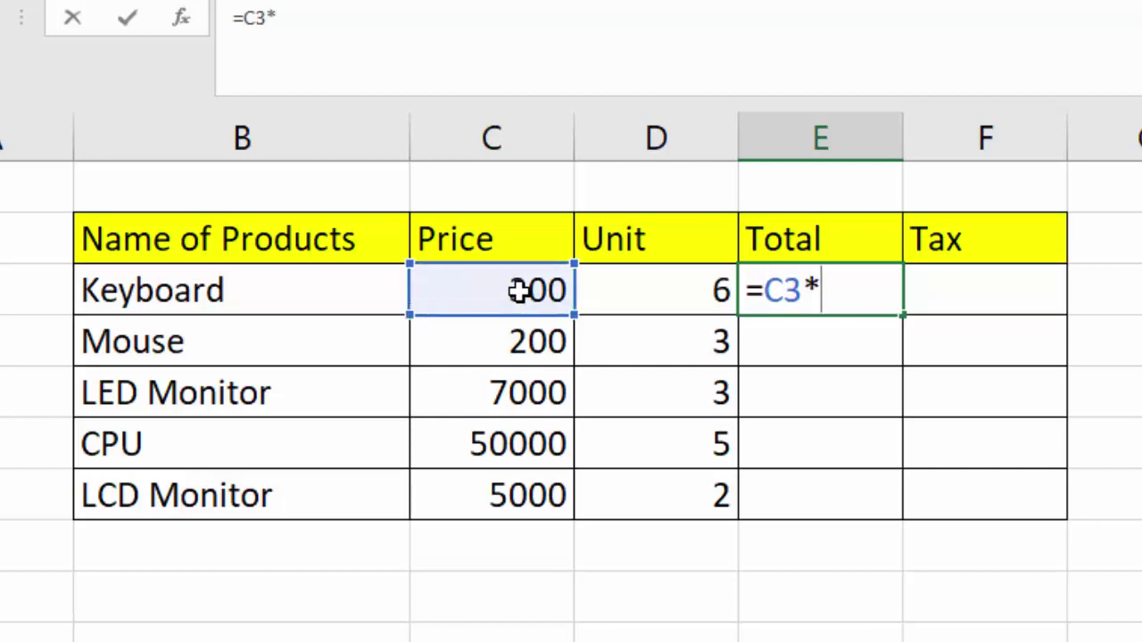
{"action": "left_click", "coordinate": [697, 290]}
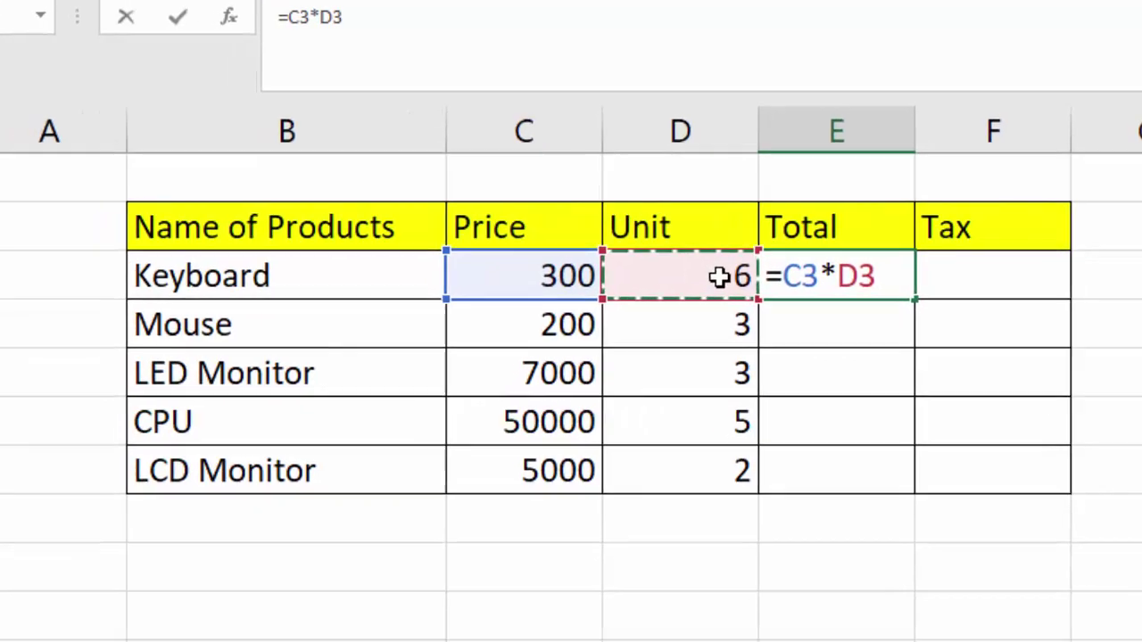
{"action": "key", "text": "Return"}
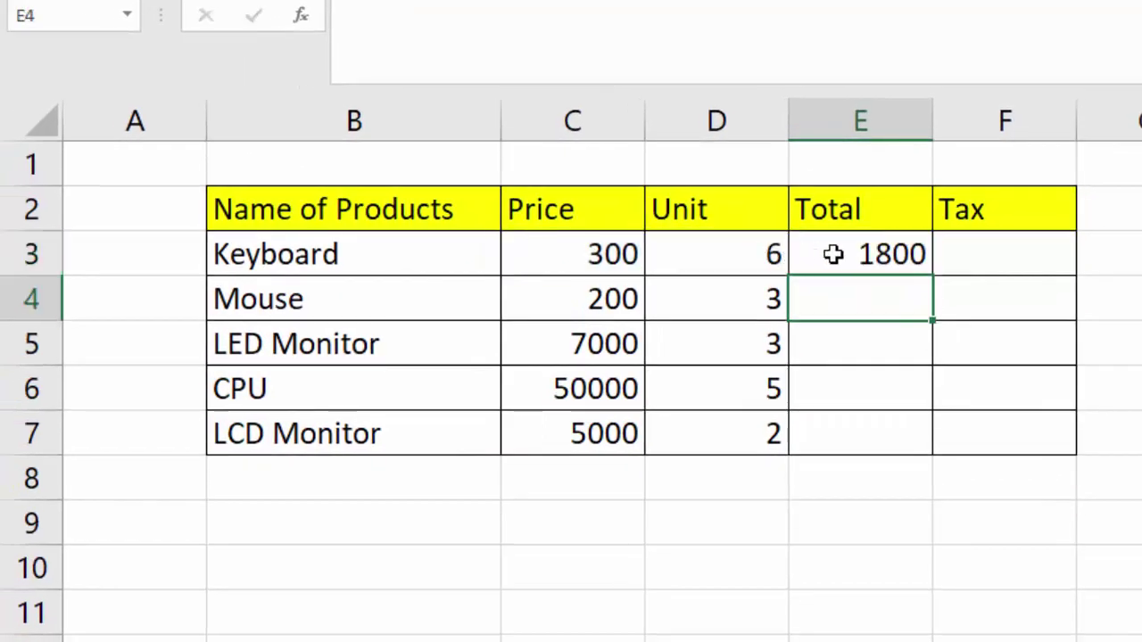
{"action": "left_click", "coordinate": [861, 280]}
{"action": "double_click", "coordinate": [933, 276]}
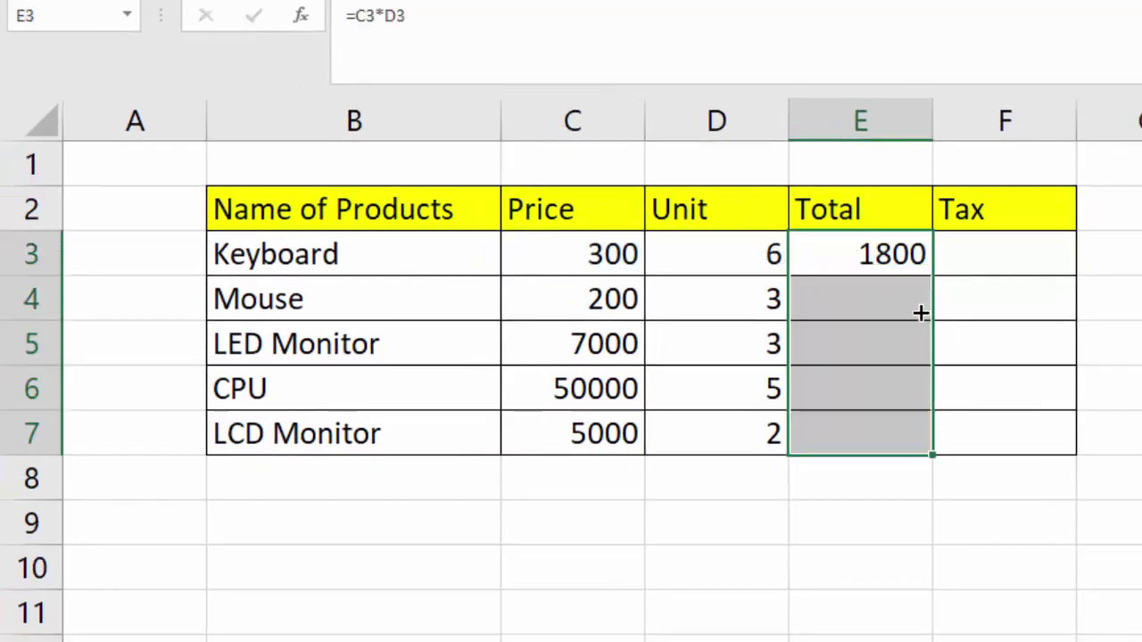
Step: Enter tax rates of 10% for Keyboard in F3 and 12% for Mouse in F4
{"action": "left_click", "coordinate": [995, 254]}
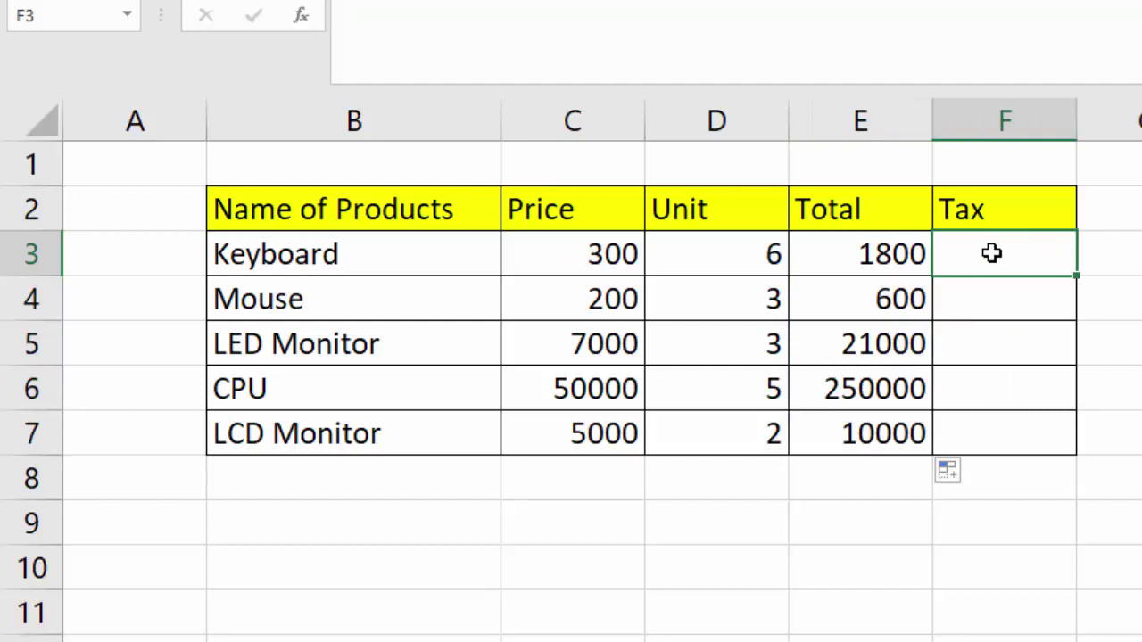
{"action": "type", "text": "10"}
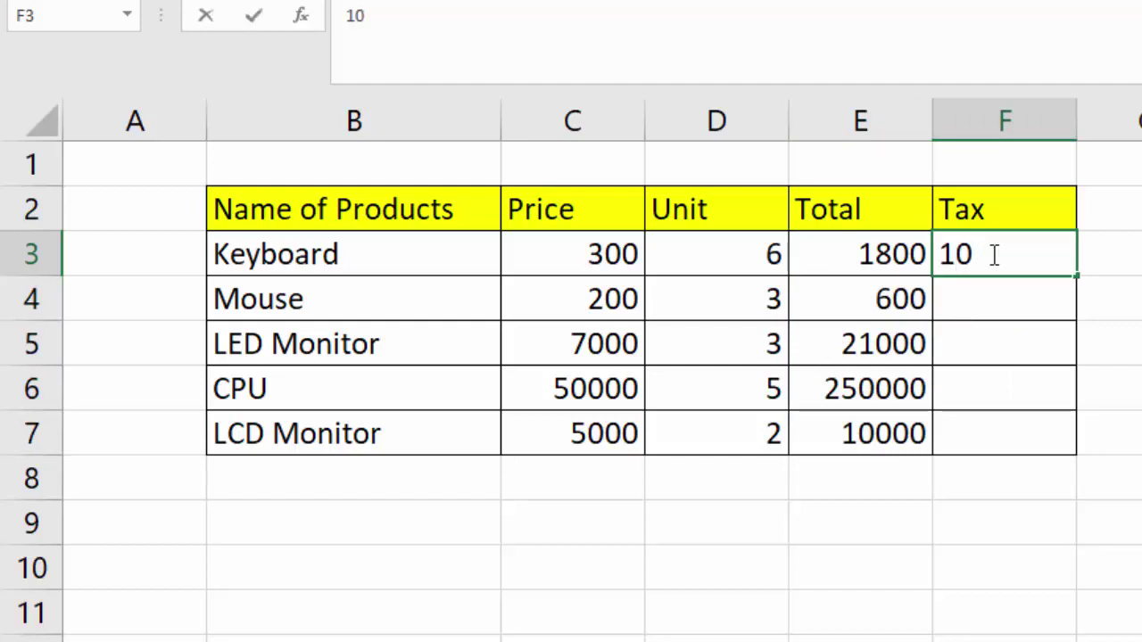
{"action": "type", "text": "%"}
{"action": "left_click", "coordinate": [1001, 304]}
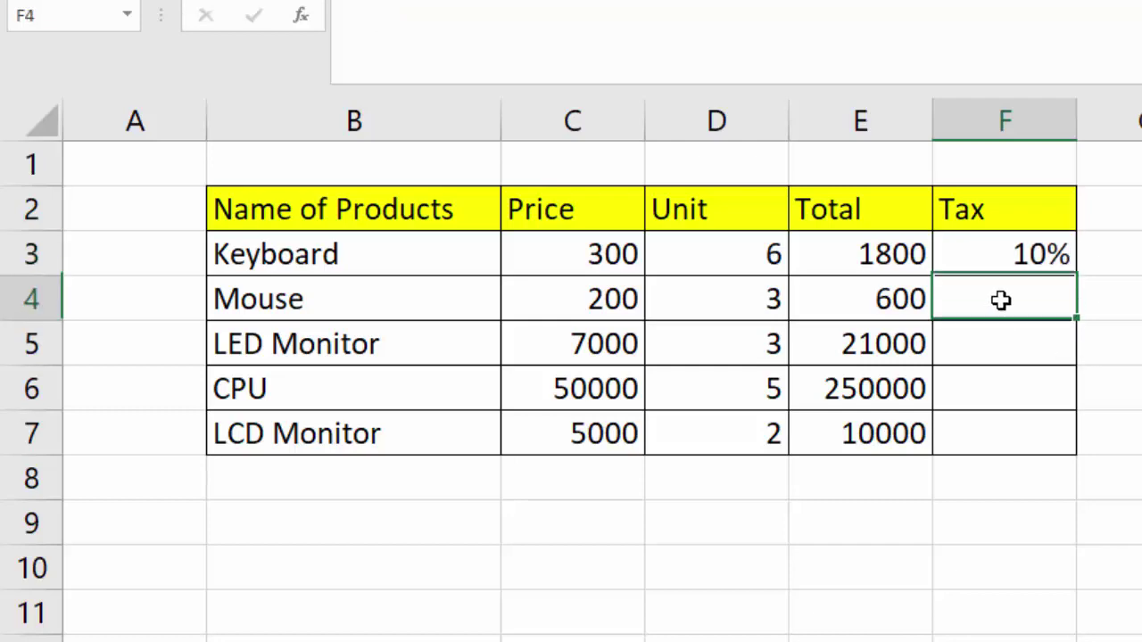
{"action": "type", "text": "12"}
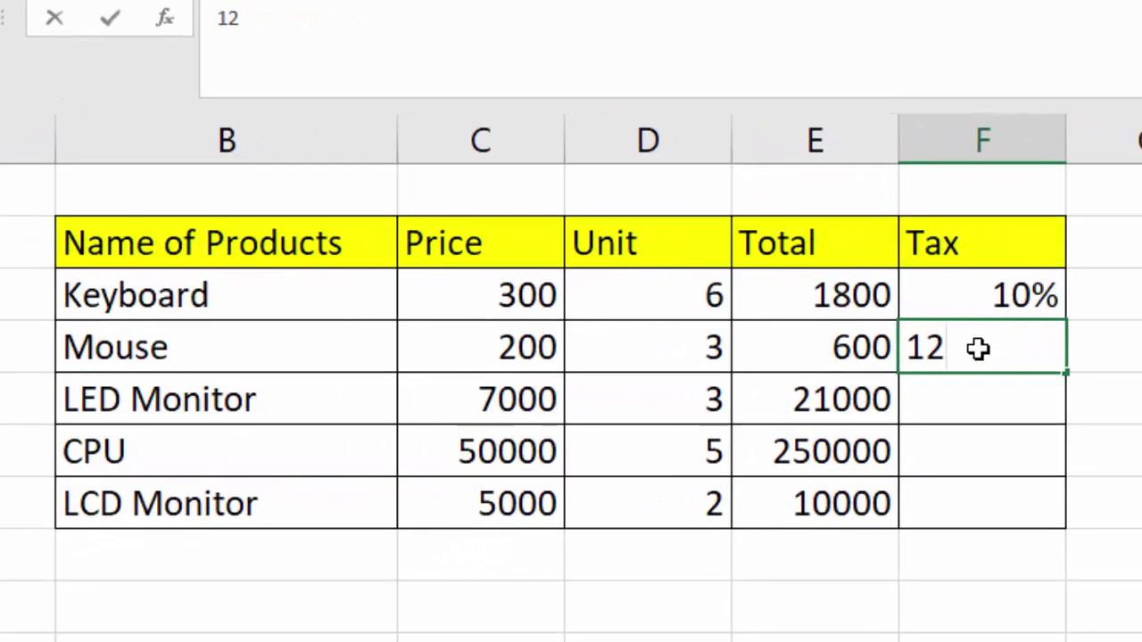
{"action": "type", "text": "%"}
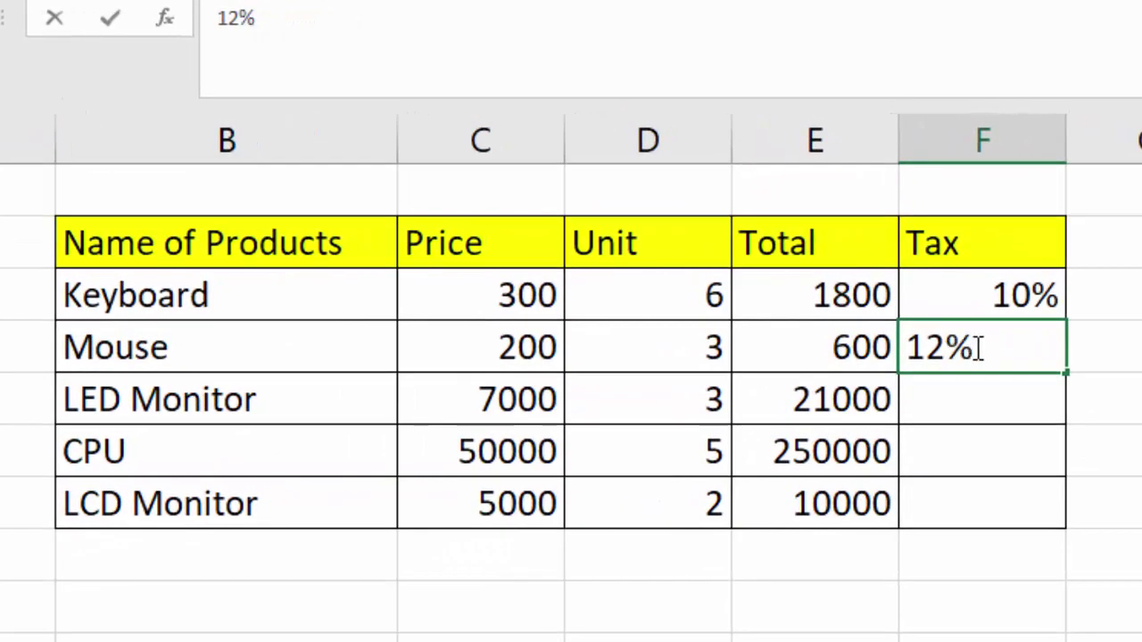
{"action": "left_click", "coordinate": [227, 350]}
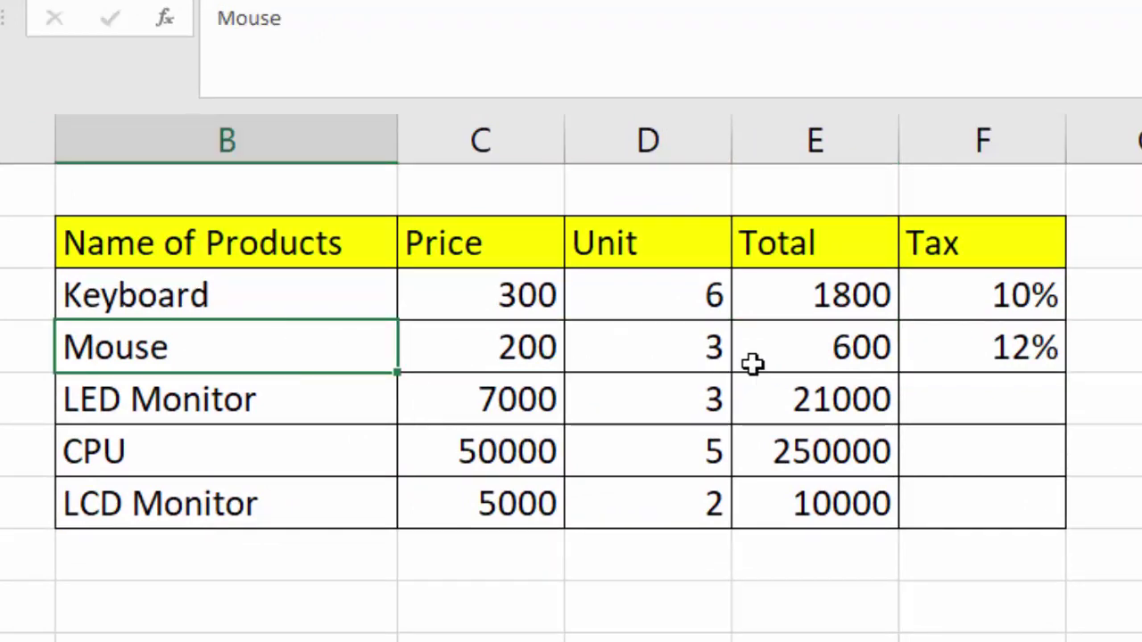
Step: Enter tax rates of 18% for LED Monitor, 21% for CPU and 28% for LCD Monitor in the Tax column
{"action": "left_click", "coordinate": [938, 401]}
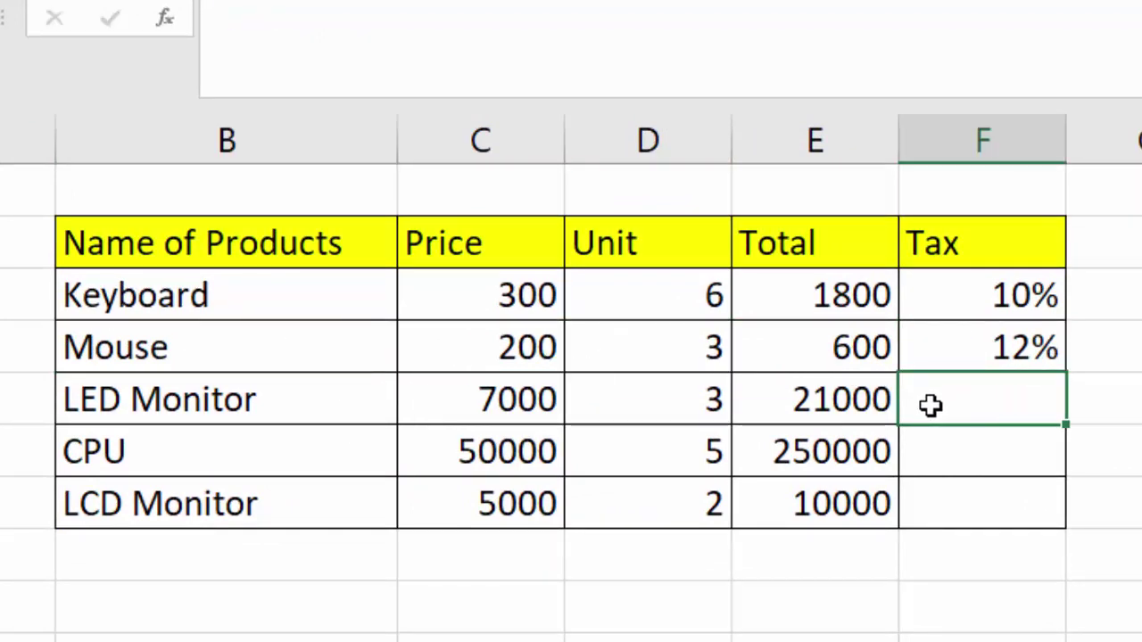
{"action": "type", "text": "18"}
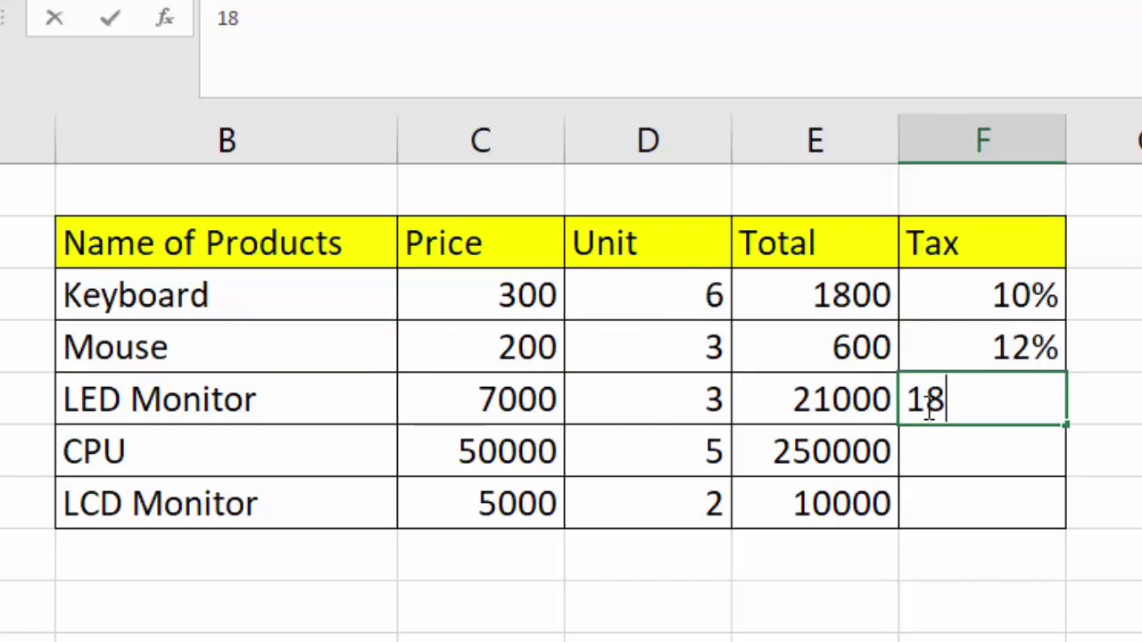
{"action": "type", "text": "%"}
{"action": "left_click", "coordinate": [1103, 551]}
{"action": "left_click", "coordinate": [991, 446]}
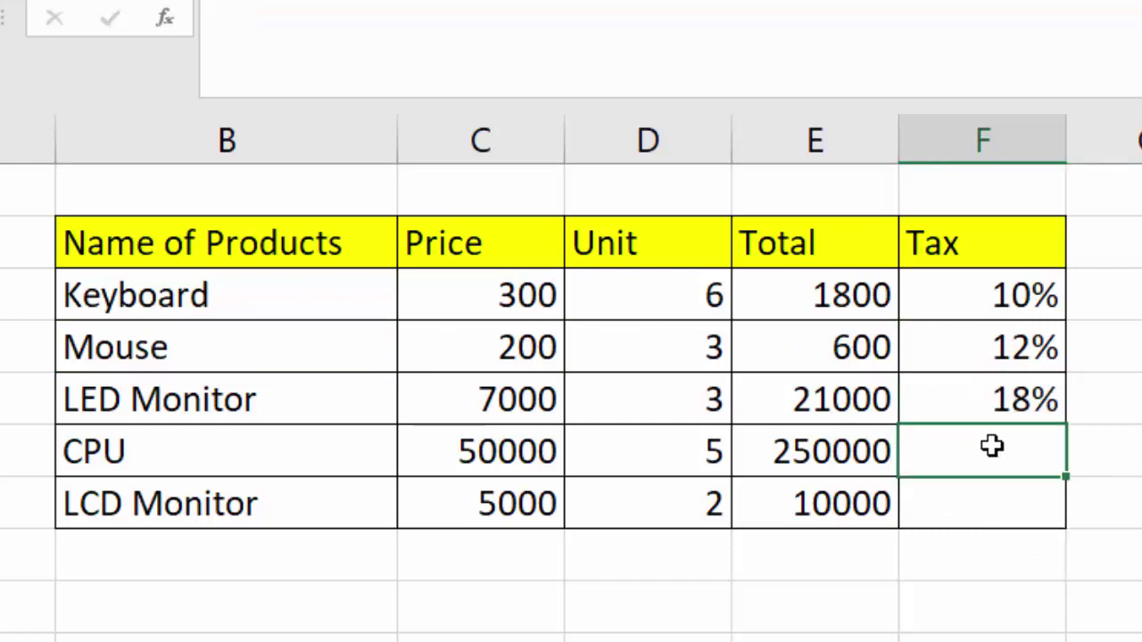
{"action": "type", "text": "2"}
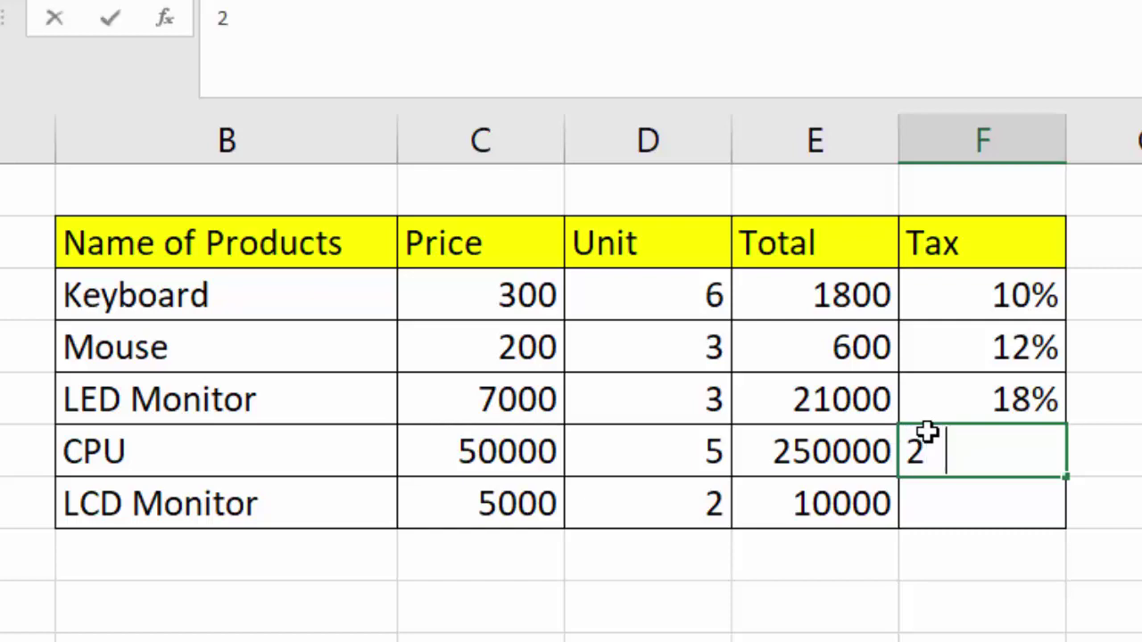
{"action": "type", "text": "1%"}
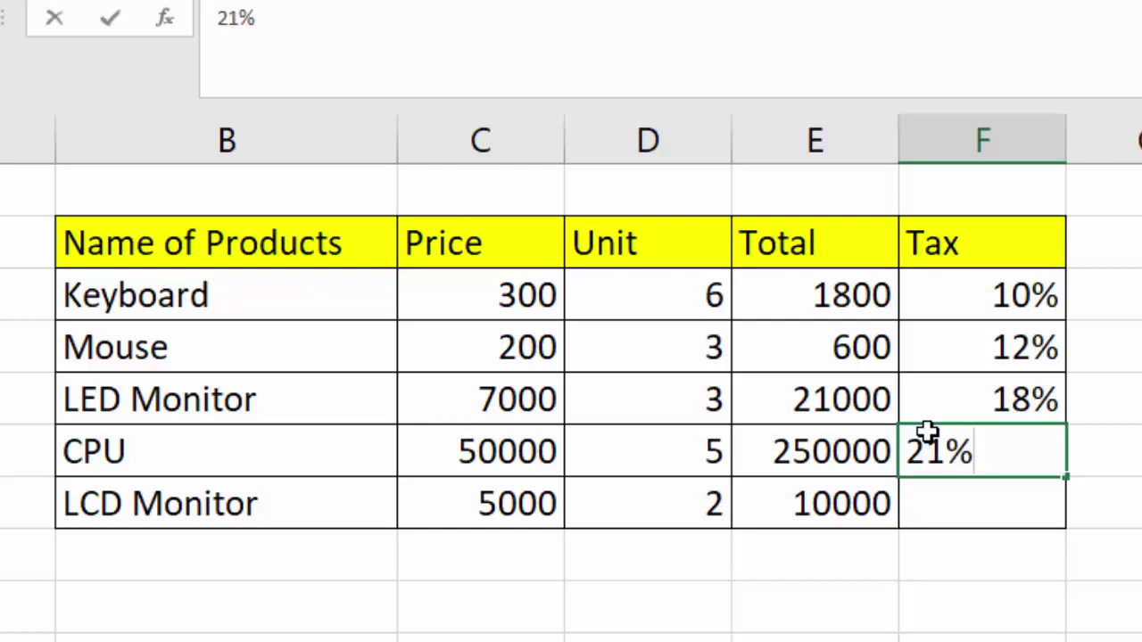
{"action": "left_click", "coordinate": [894, 600]}
{"action": "left_click", "coordinate": [959, 522]}
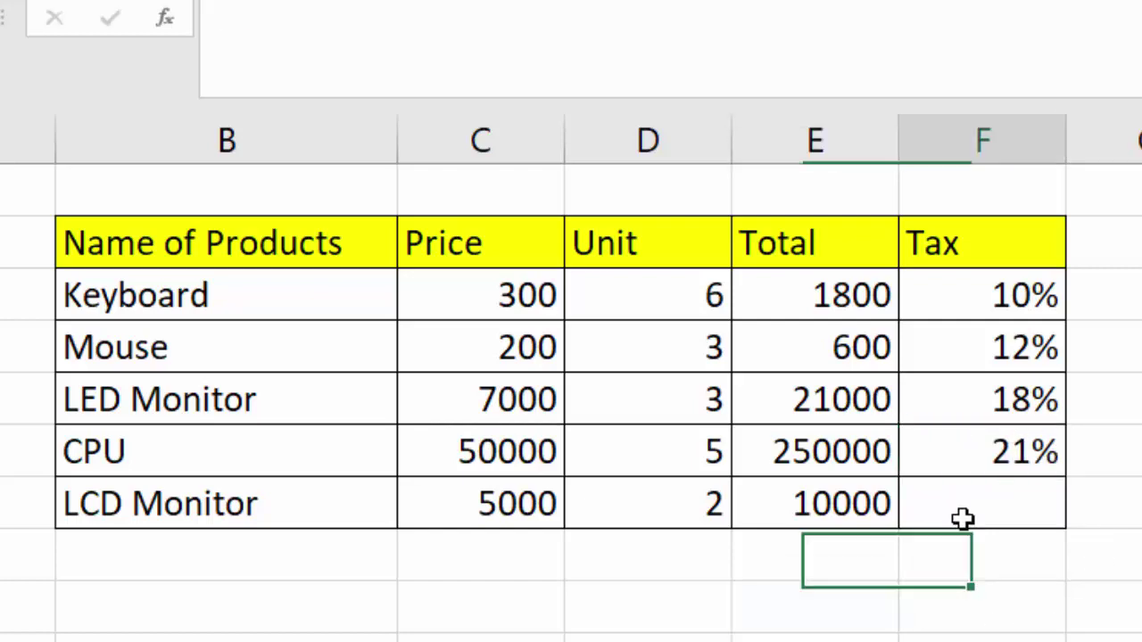
{"action": "type", "text": "2"}
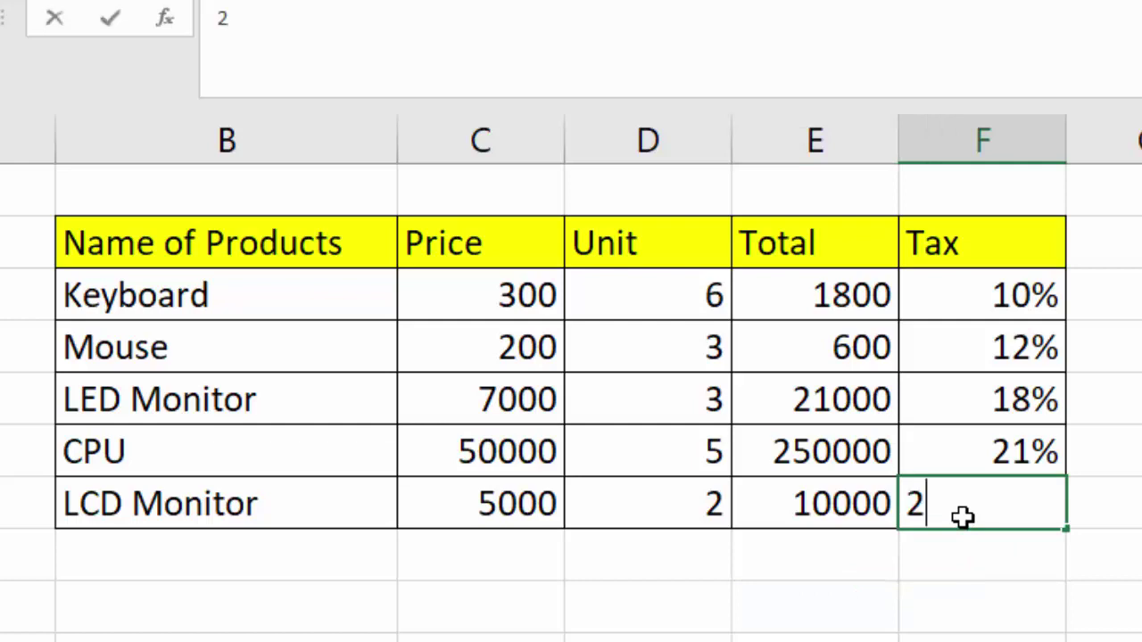
{"action": "type", "text": "8%"}
{"action": "left_click", "coordinate": [1095, 596]}
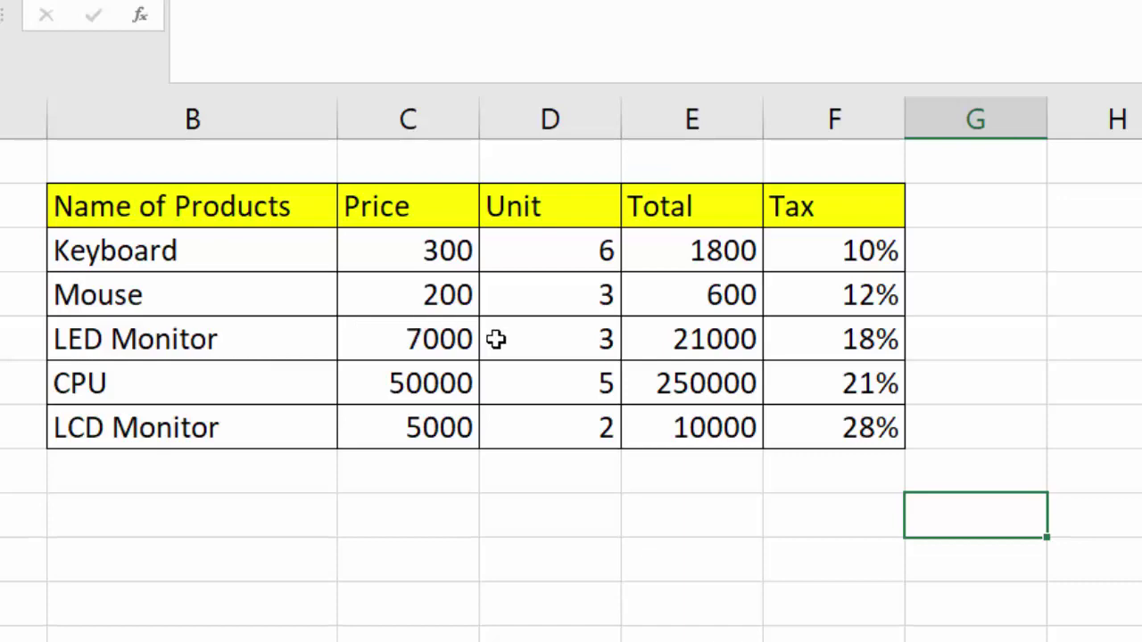
Step: Highlight the Keyboard total in cell E3 with a light orange fill
{"action": "left_click", "coordinate": [725, 249]}
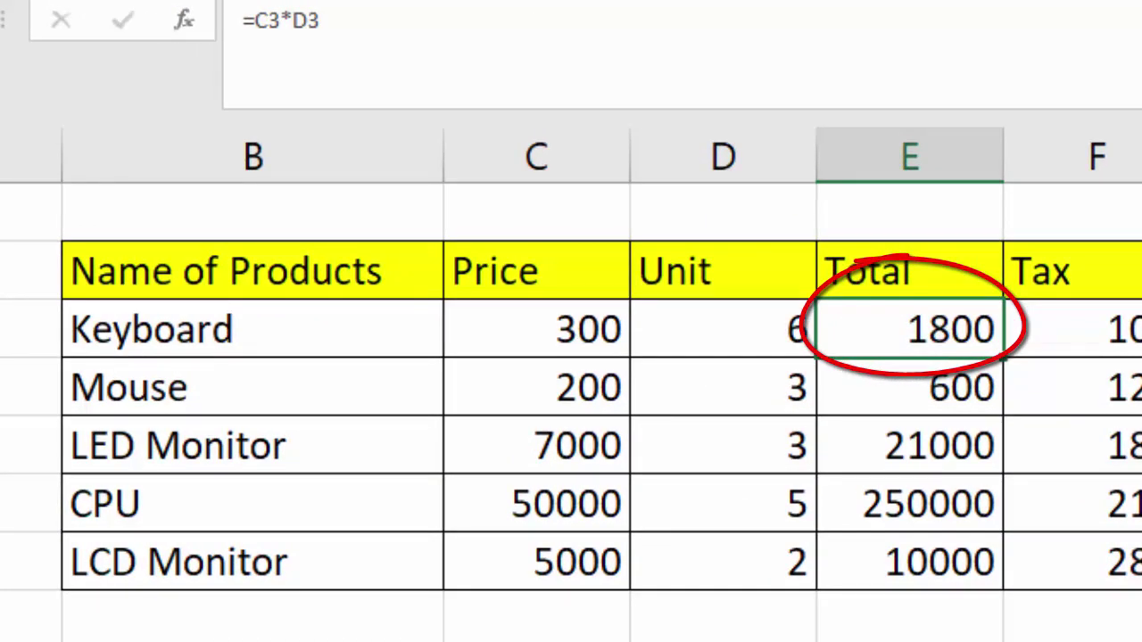
{"action": "key", "text": "alt+h"}
{"action": "key", "text": "h"}
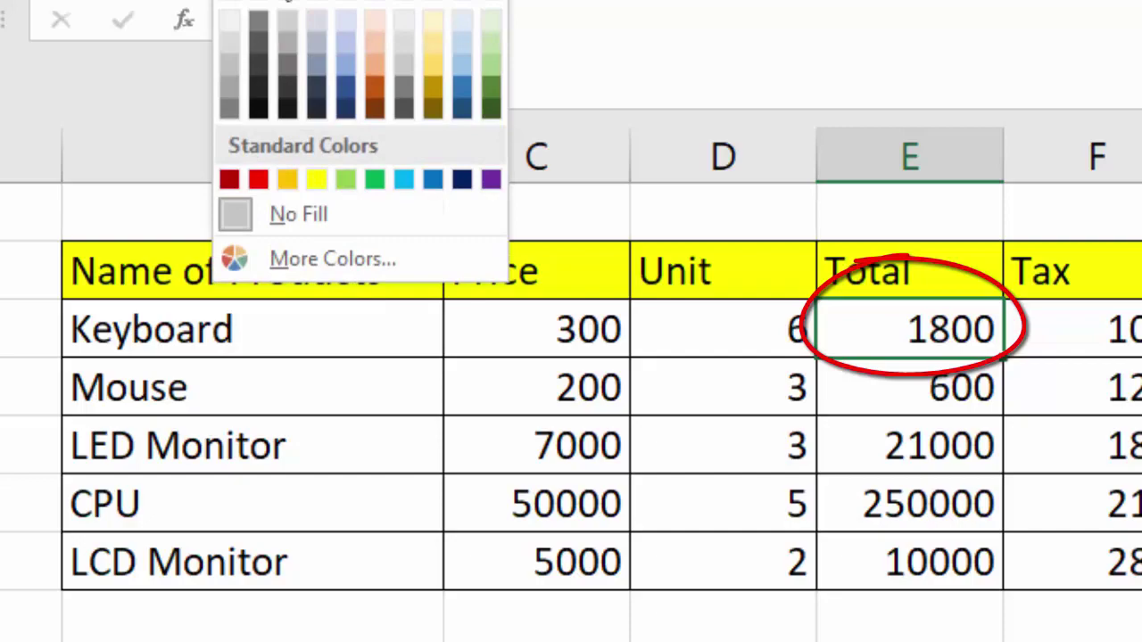
{"action": "left_click", "coordinate": [372, 52]}
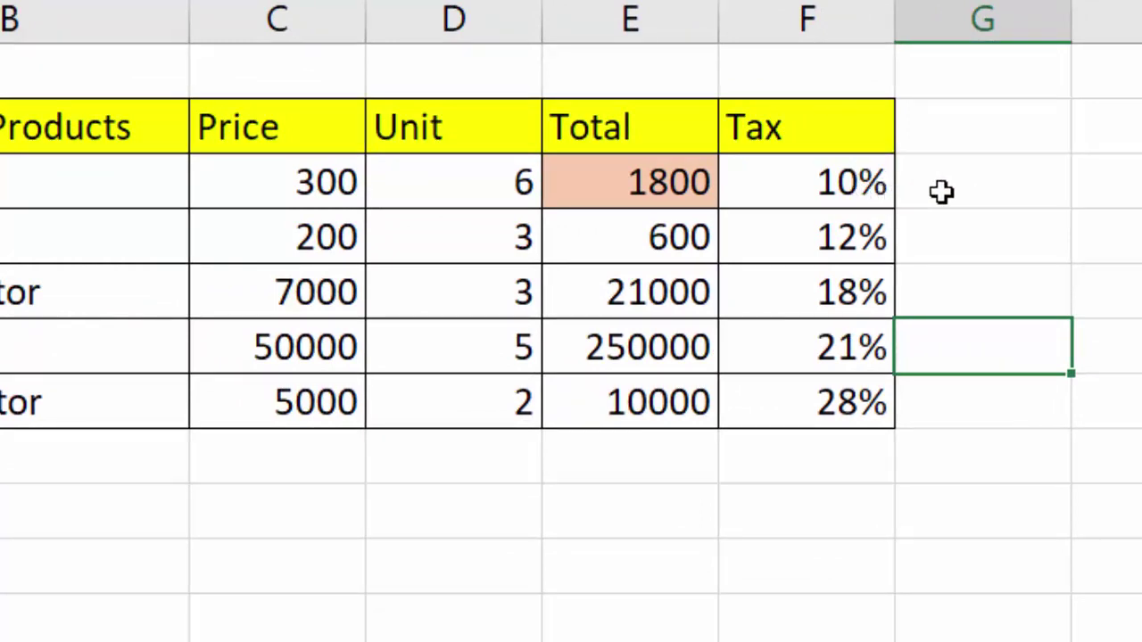
Step: Calculate the Keyboard tax amount in G3 with =E3*F3 and fill the formula down to G7 for the other products
{"action": "left_click", "coordinate": [942, 191]}
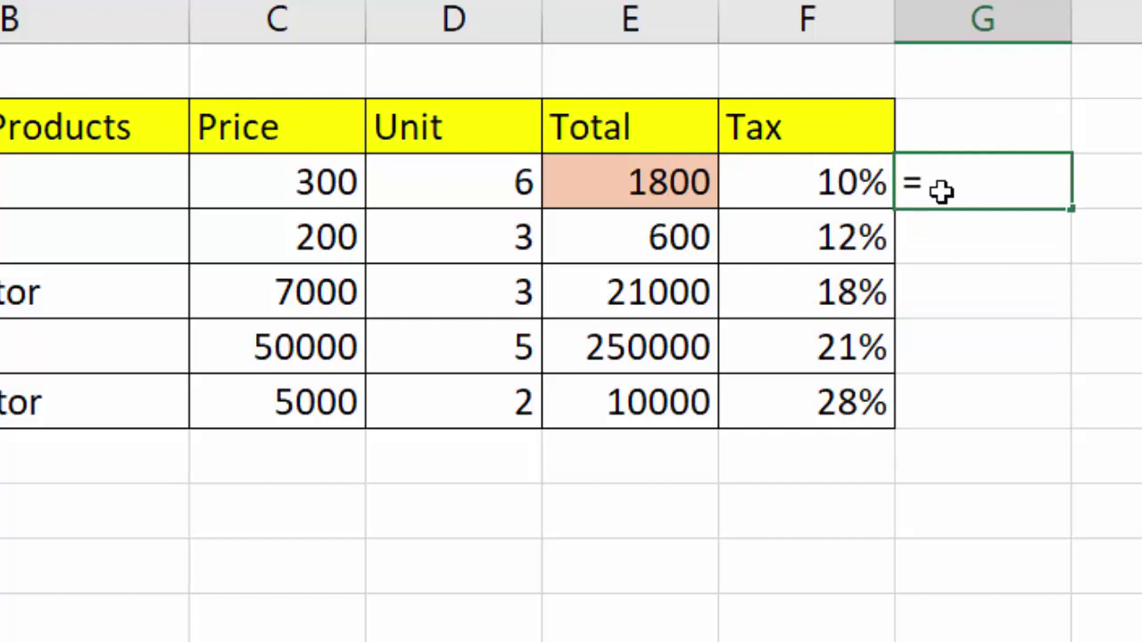
{"action": "left_click", "coordinate": [654, 174]}
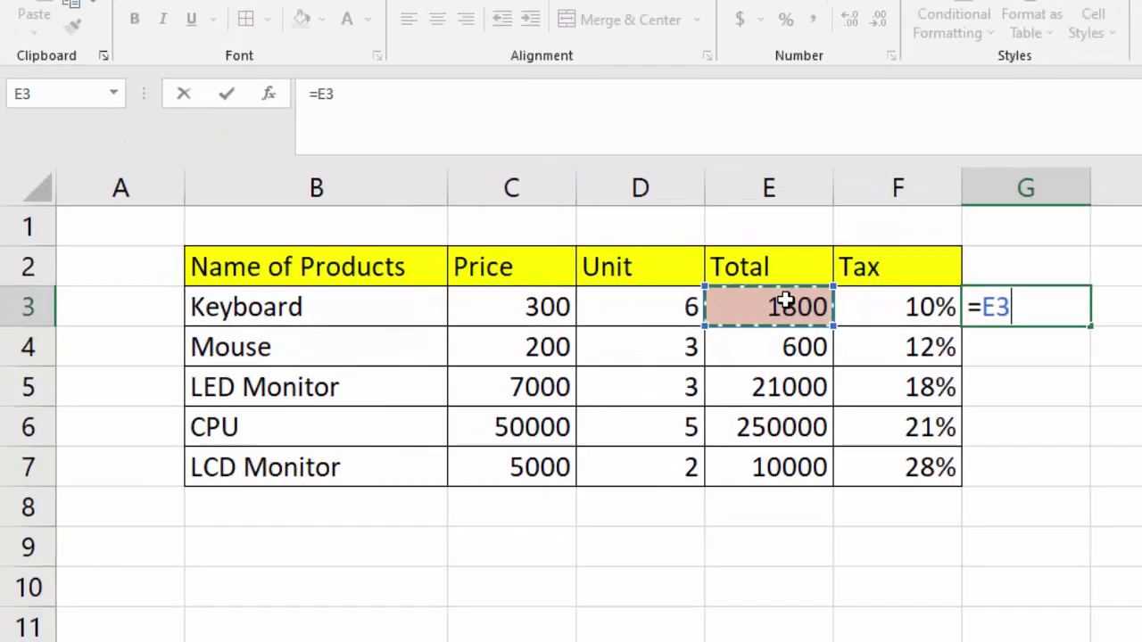
{"action": "type", "text": "*"}
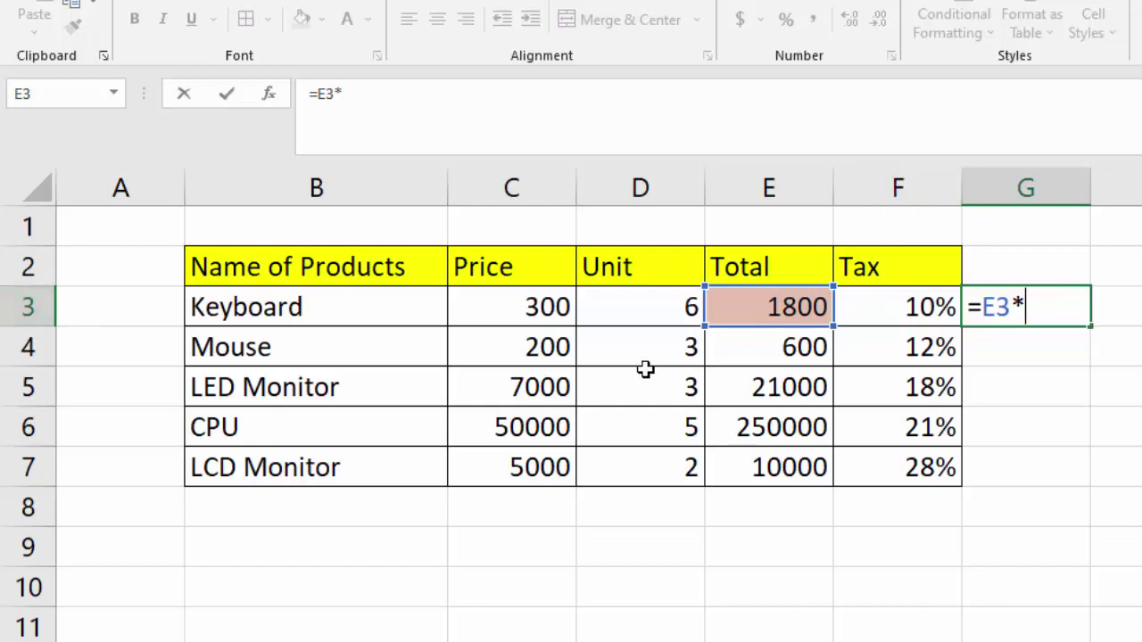
{"action": "left_click", "coordinate": [908, 301]}
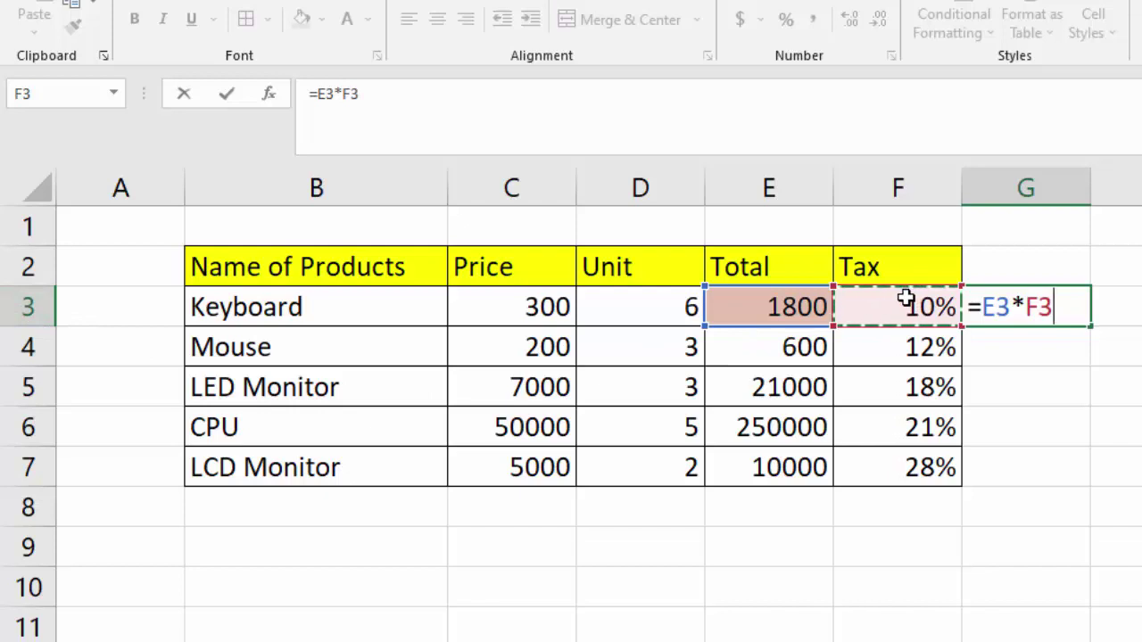
{"action": "key", "text": "Return"}
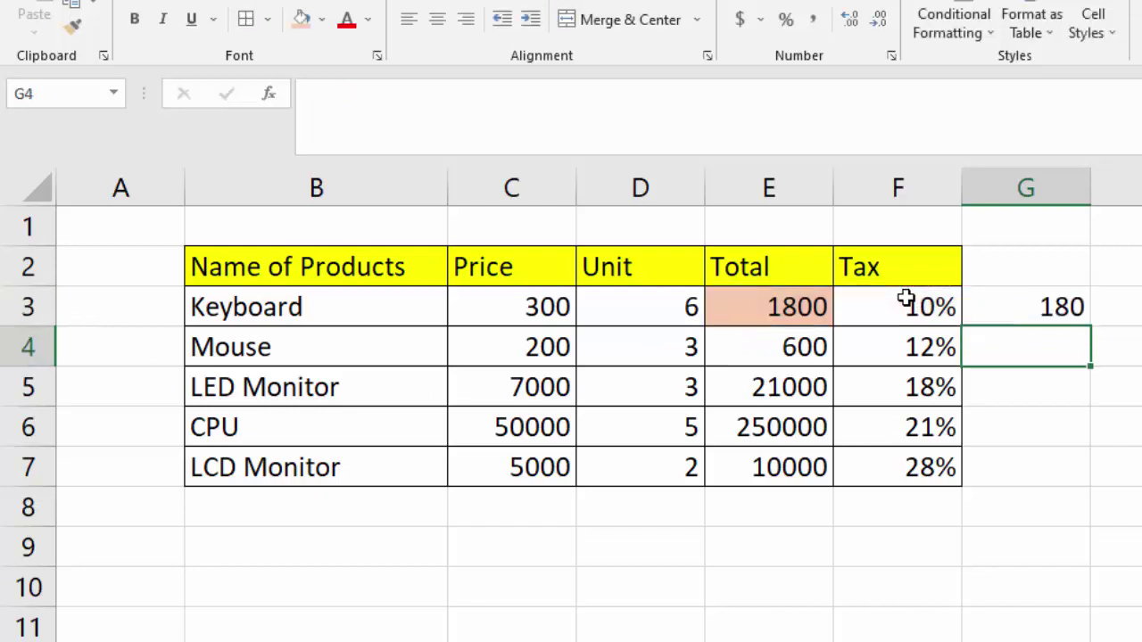
{"action": "left_click", "coordinate": [1052, 302]}
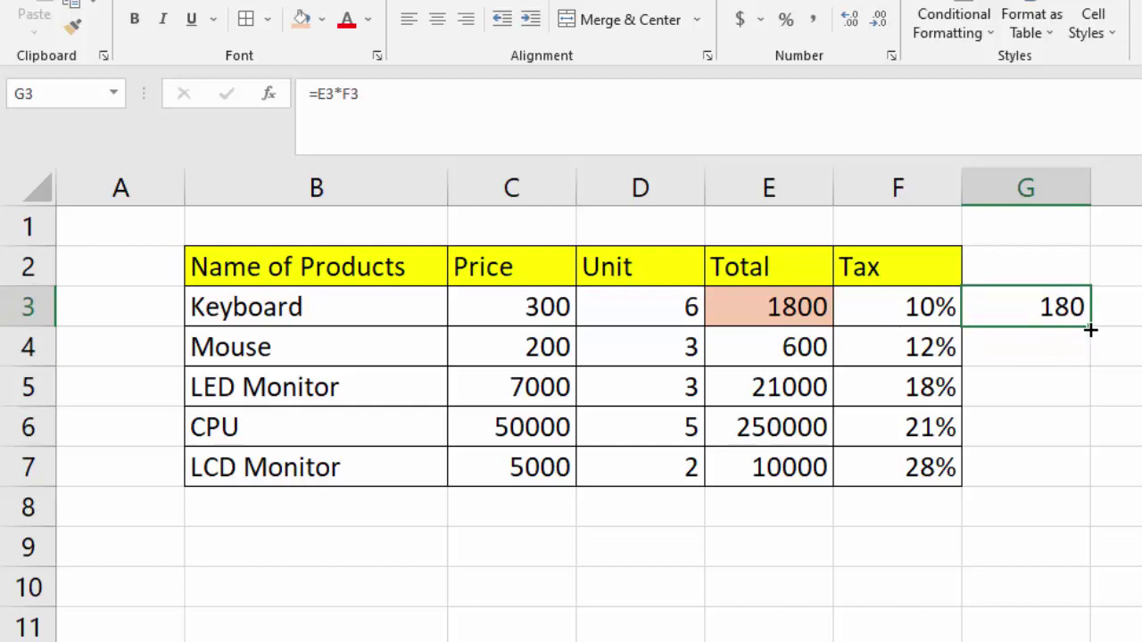
{"action": "left_click_drag", "start_coordinate": [1090, 330], "coordinate": [1058, 499]}
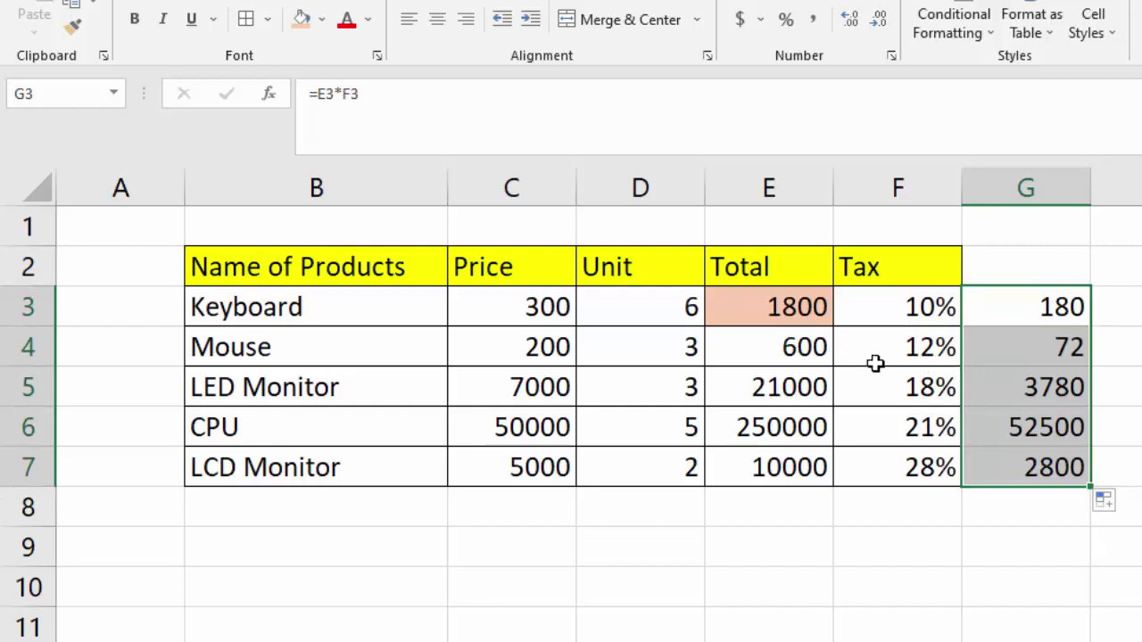
{"action": "left_click", "coordinate": [1128, 448]}
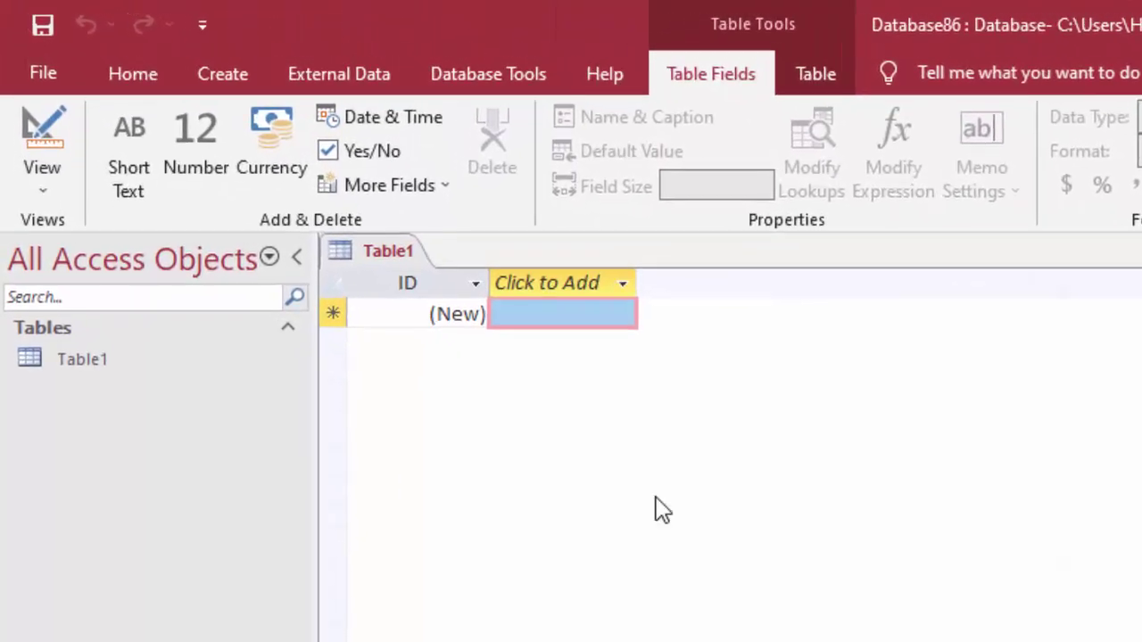
Step: In Access, save the new table as Table1 in Design view and add a Name of Product field below ID
{"action": "left_click", "coordinate": [43, 129]}
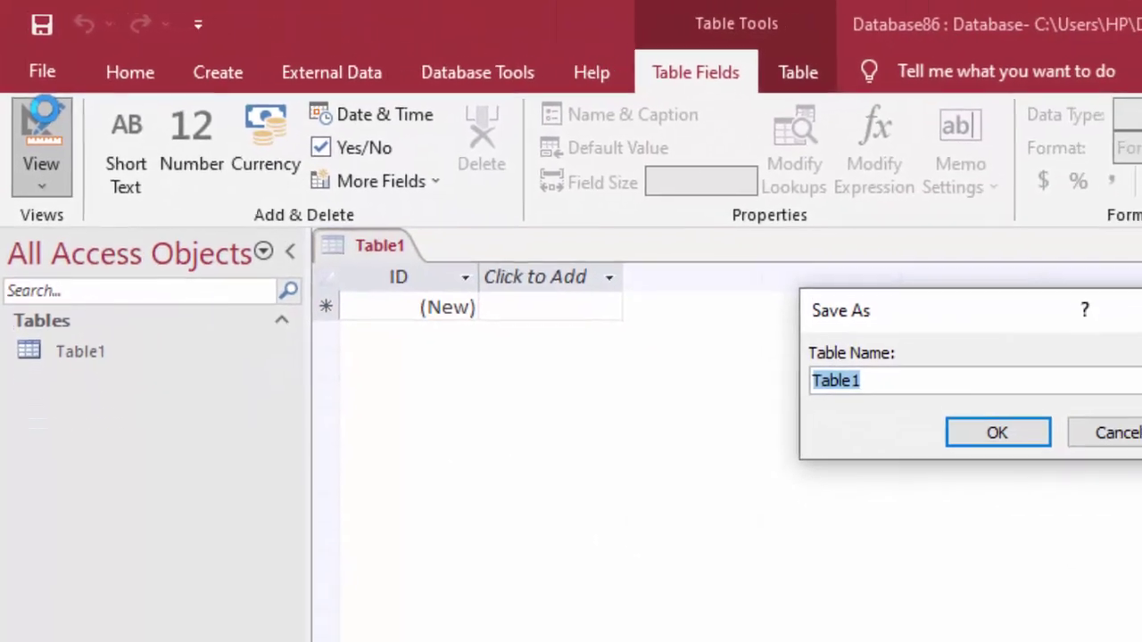
{"action": "left_click", "coordinate": [936, 408]}
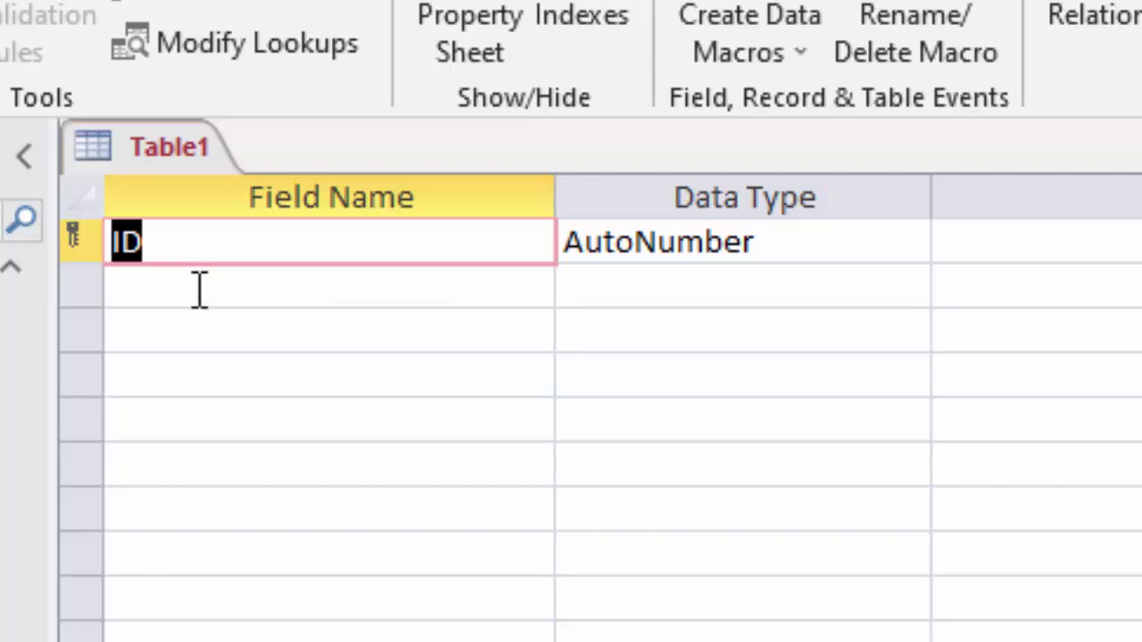
{"action": "left_click", "coordinate": [197, 292]}
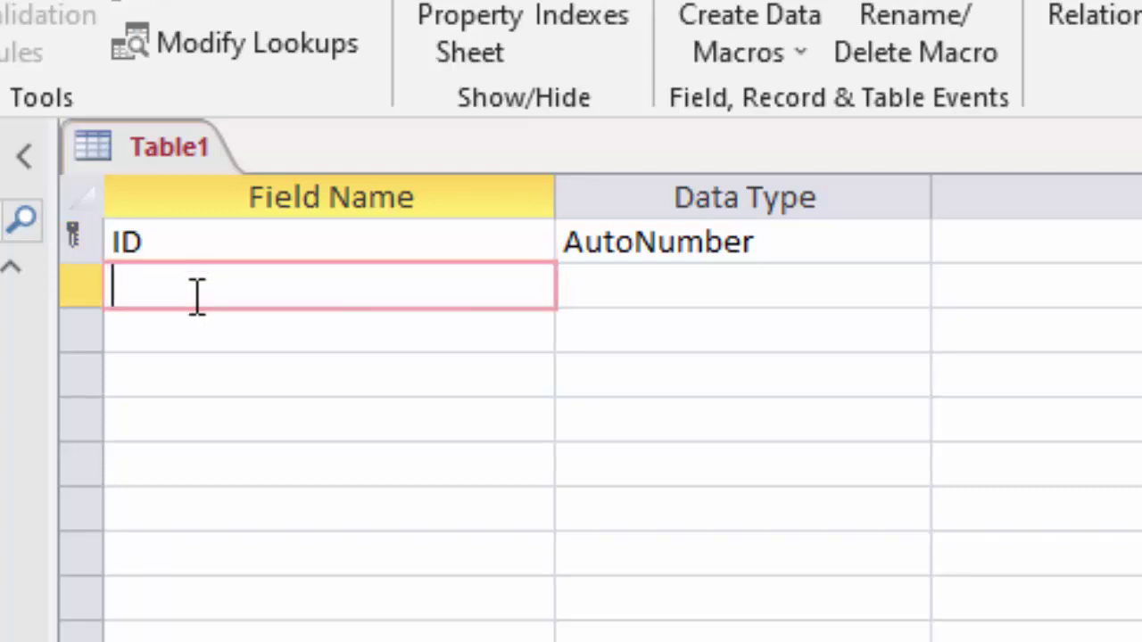
{"action": "type", "text": "Name"}
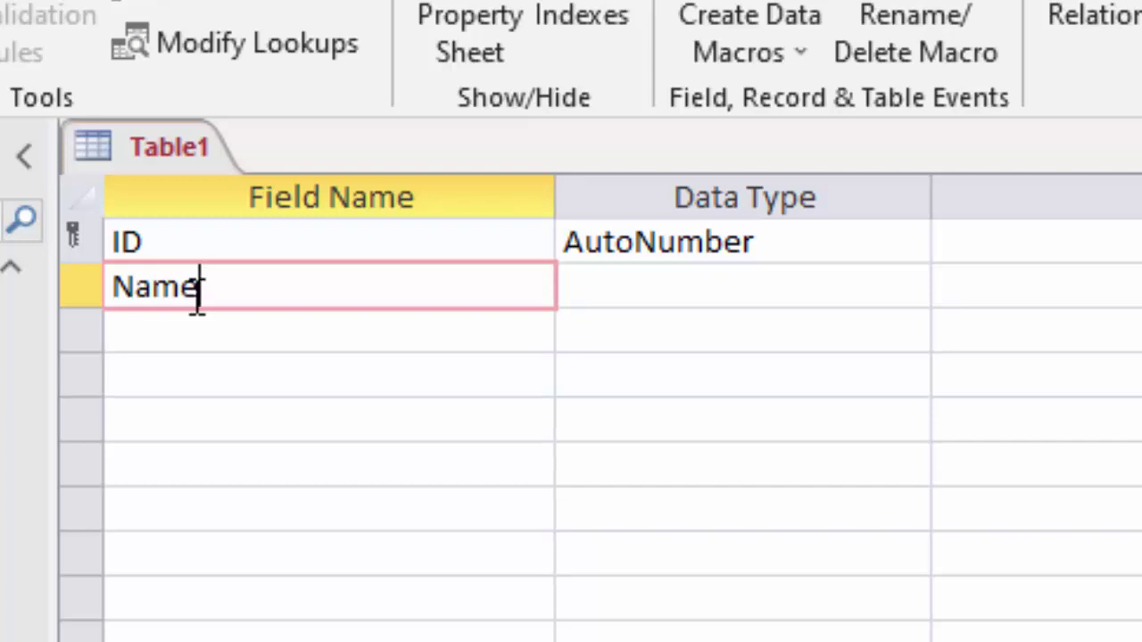
{"action": "type", "text": " of Prod"}
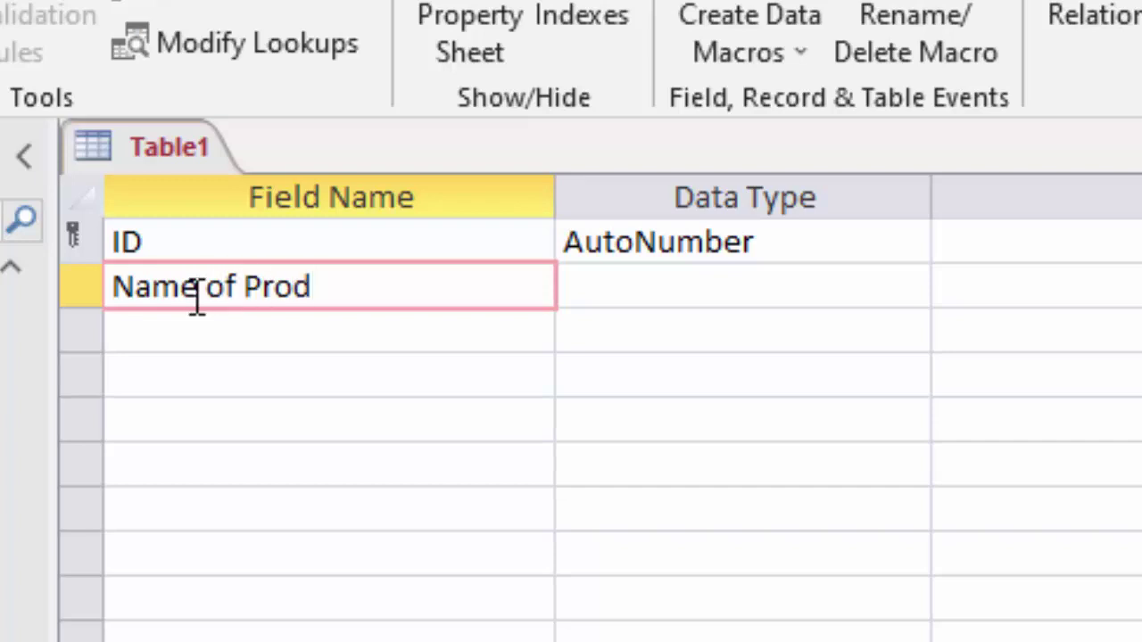
{"action": "type", "text": "uct"}
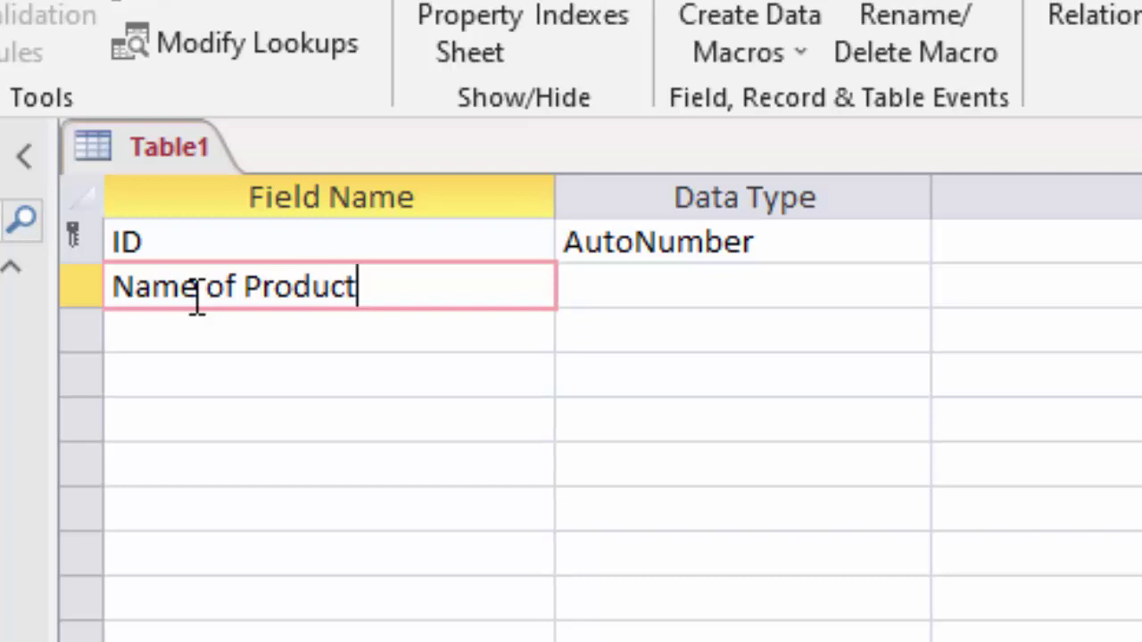
{"action": "left_click", "coordinate": [207, 327]}
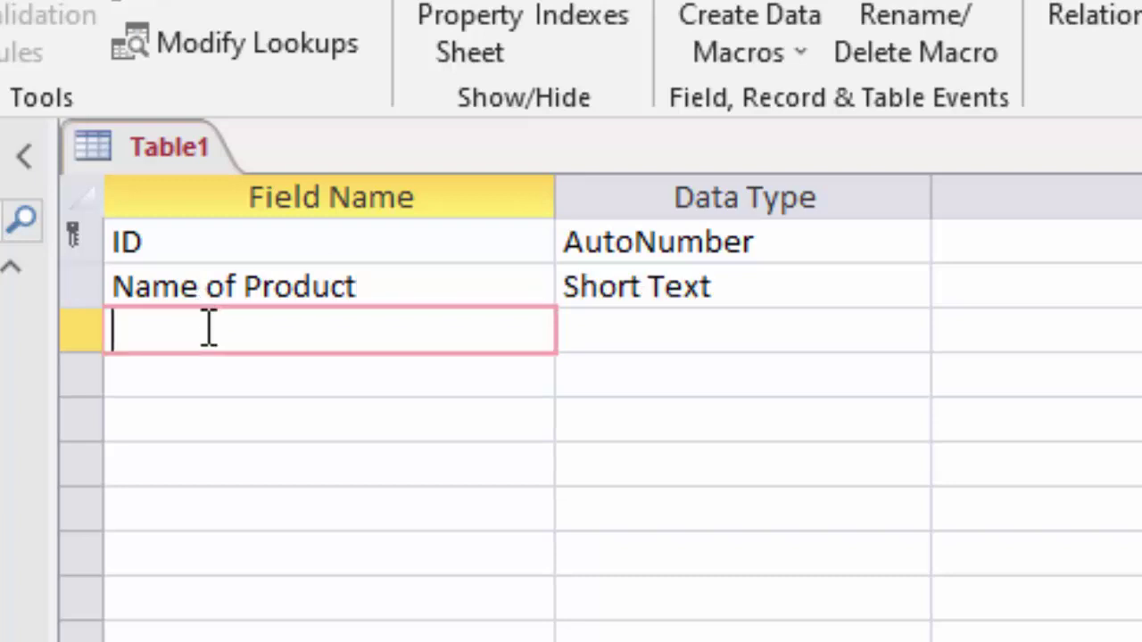
{"action": "type", "text": "Unit"}
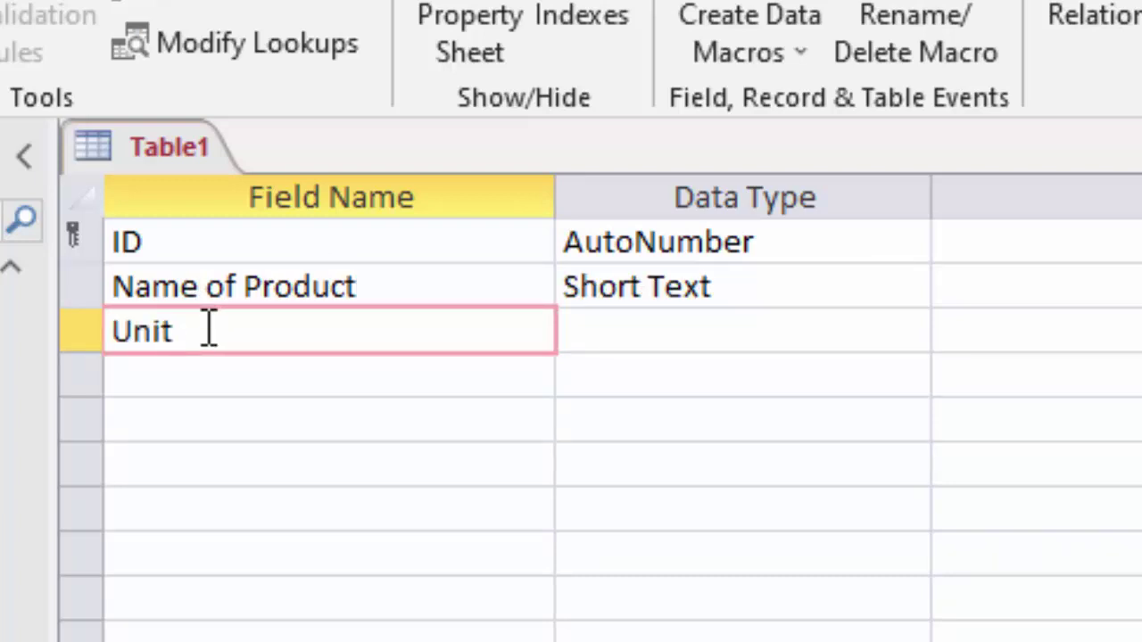
{"action": "left_click", "coordinate": [790, 347]}
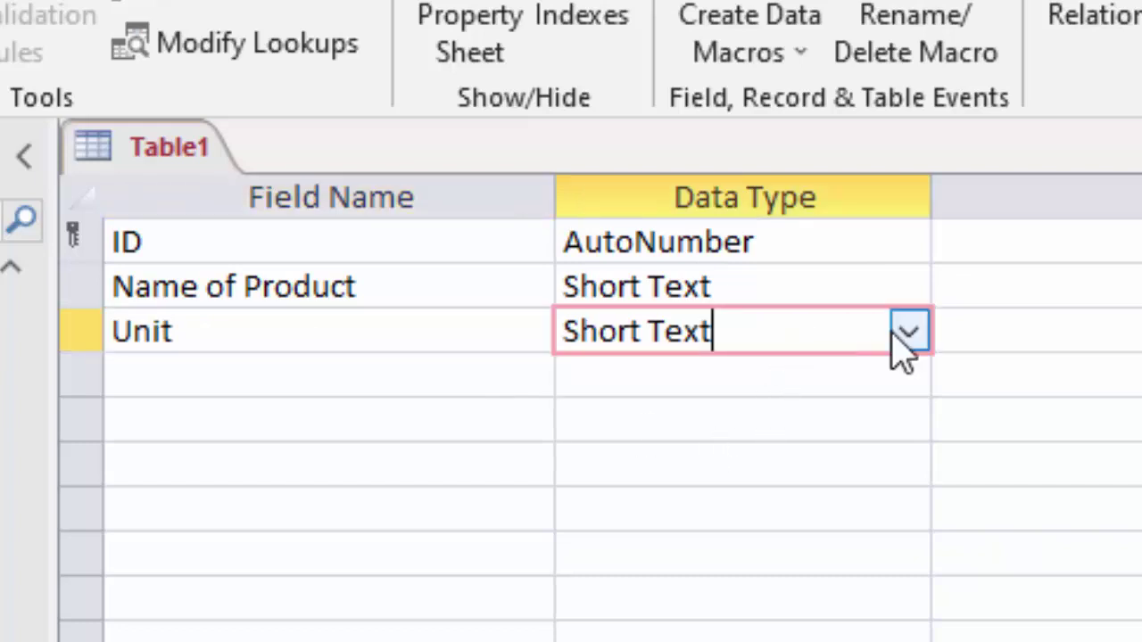
{"action": "left_click", "coordinate": [908, 332]}
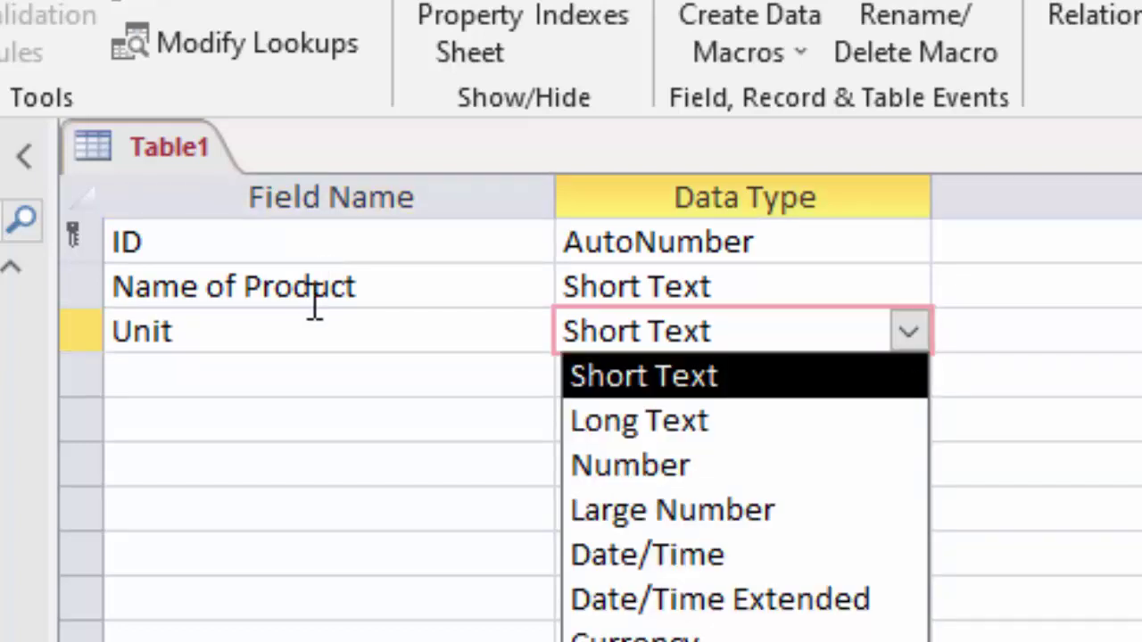
{"action": "left_click", "coordinate": [295, 324]}
{"action": "key", "text": "BackSpace"}
{"action": "key", "text": "BackSpace"}
{"action": "key", "text": "BackSpace"}
{"action": "key", "text": "BackSpace"}
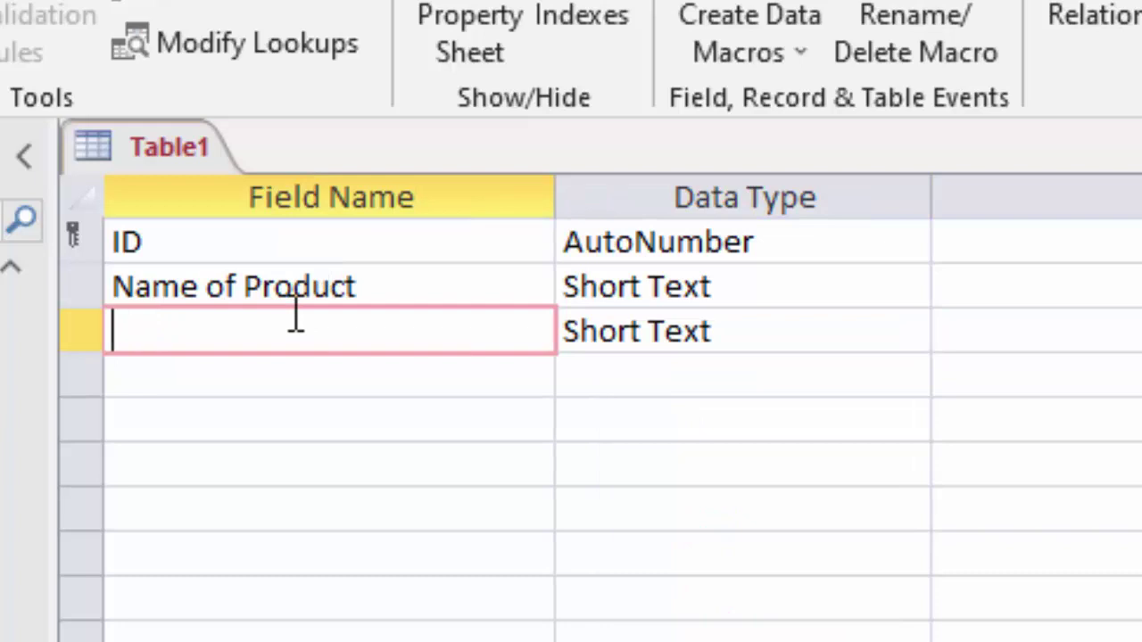
Step: Name the third field of Table1 Price and set its data type to Currency
{"action": "type", "text": "Price"}
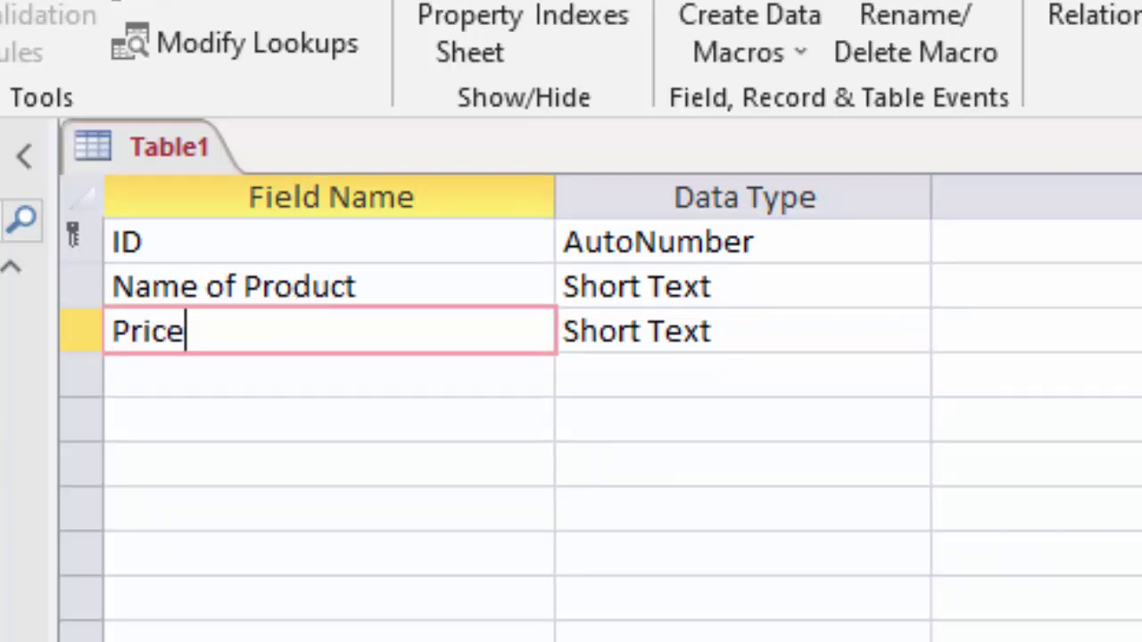
{"action": "left_click", "coordinate": [912, 332]}
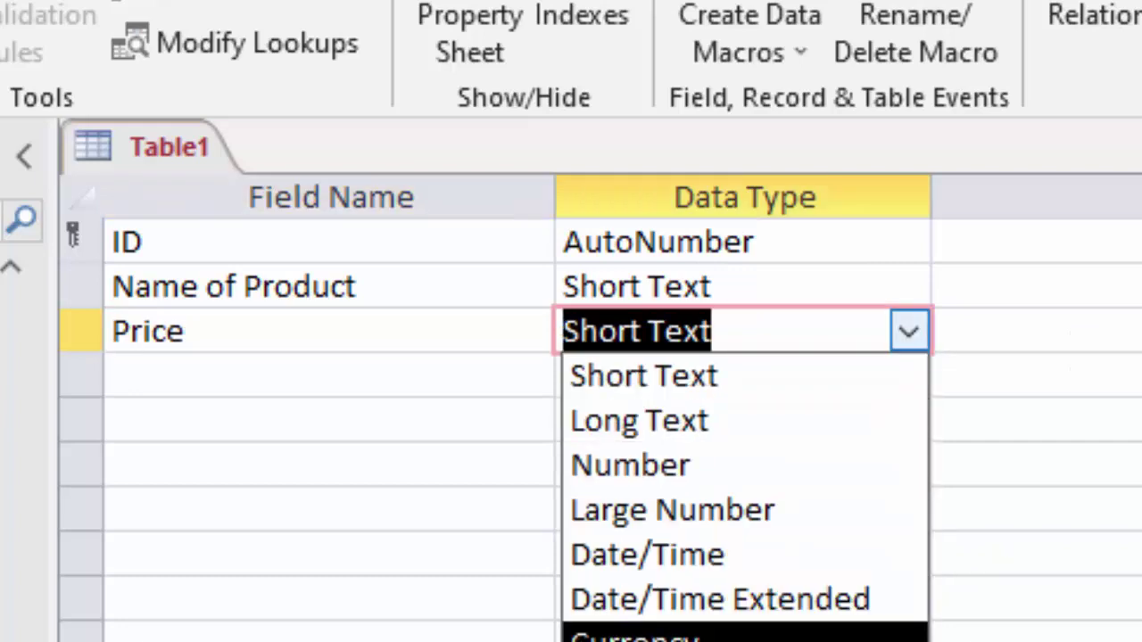
{"action": "left_click", "coordinate": [652, 638]}
{"action": "left_click", "coordinate": [570, 631]}
{"action": "left_click", "coordinate": [872, 332]}
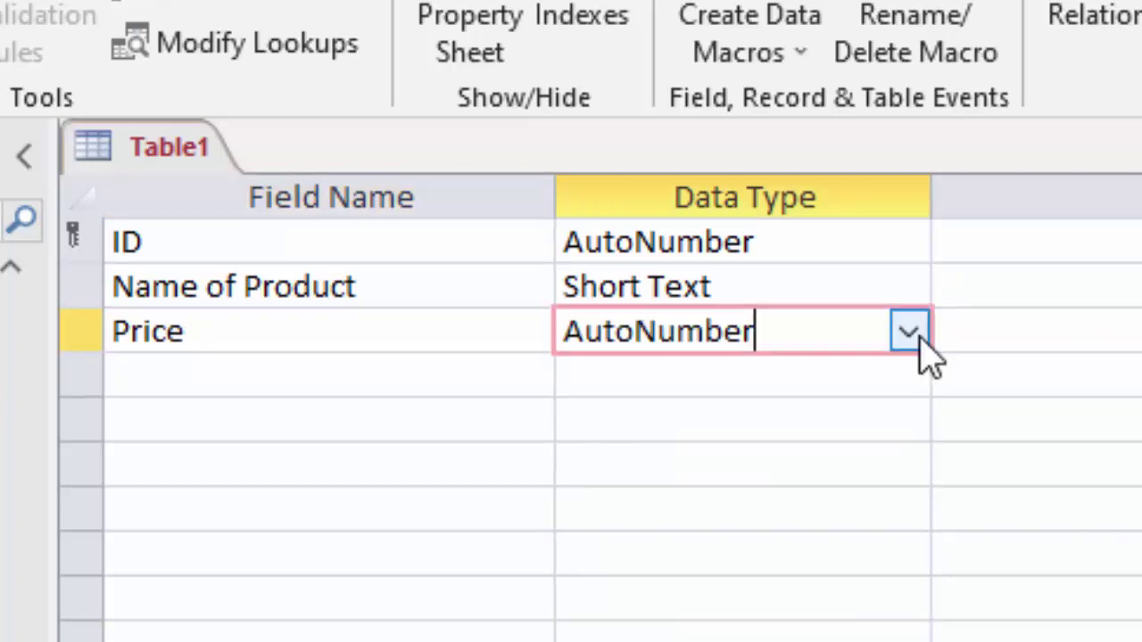
{"action": "left_click", "coordinate": [912, 336]}
{"action": "left_click", "coordinate": [677, 635]}
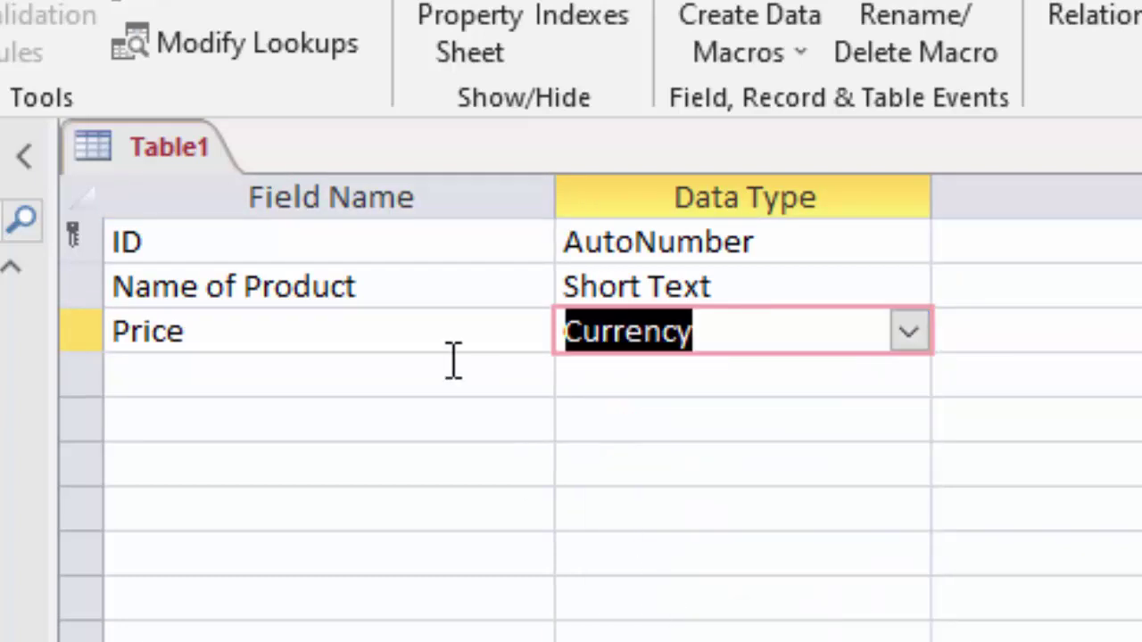
Step: Add a Unit field below Price and set its data type to Number
{"action": "left_click", "coordinate": [253, 377]}
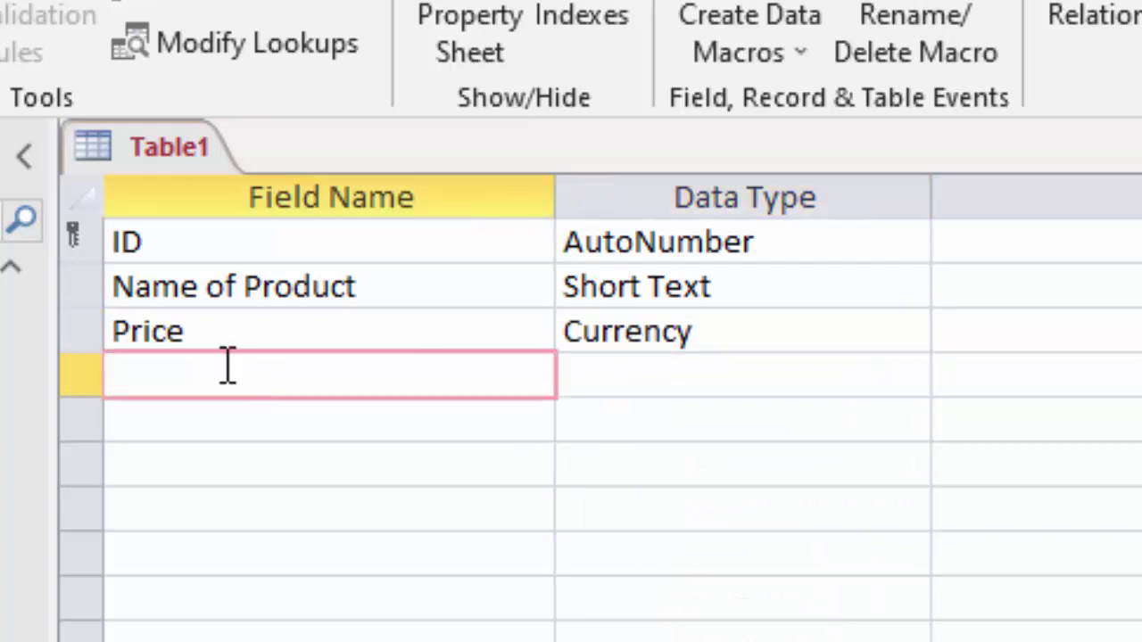
{"action": "type", "text": "Unit"}
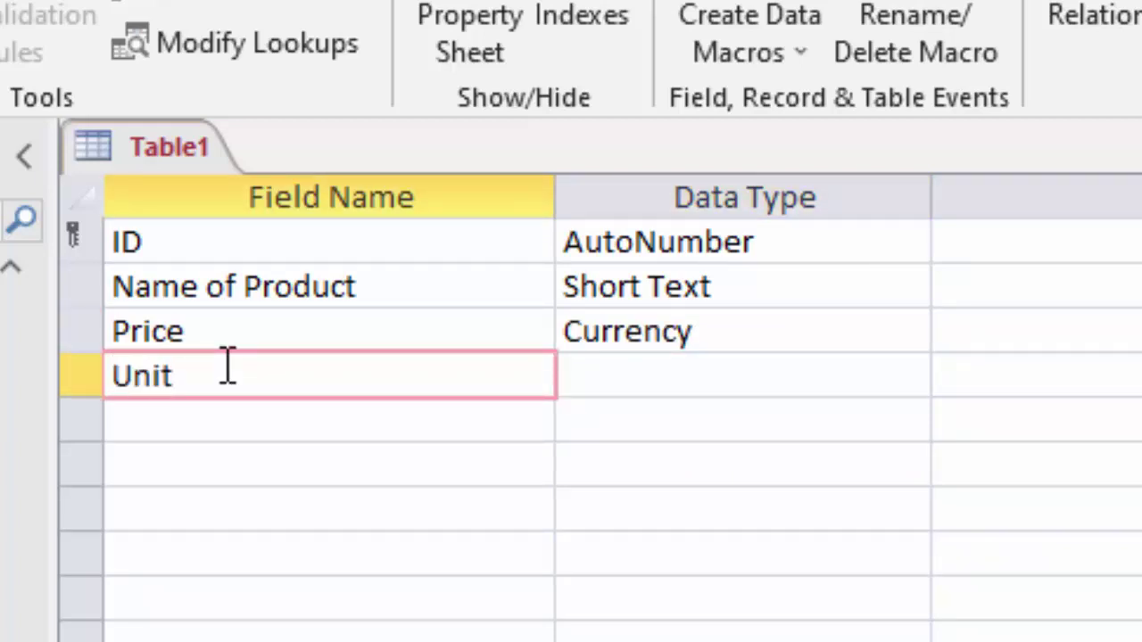
{"action": "left_click", "coordinate": [669, 377]}
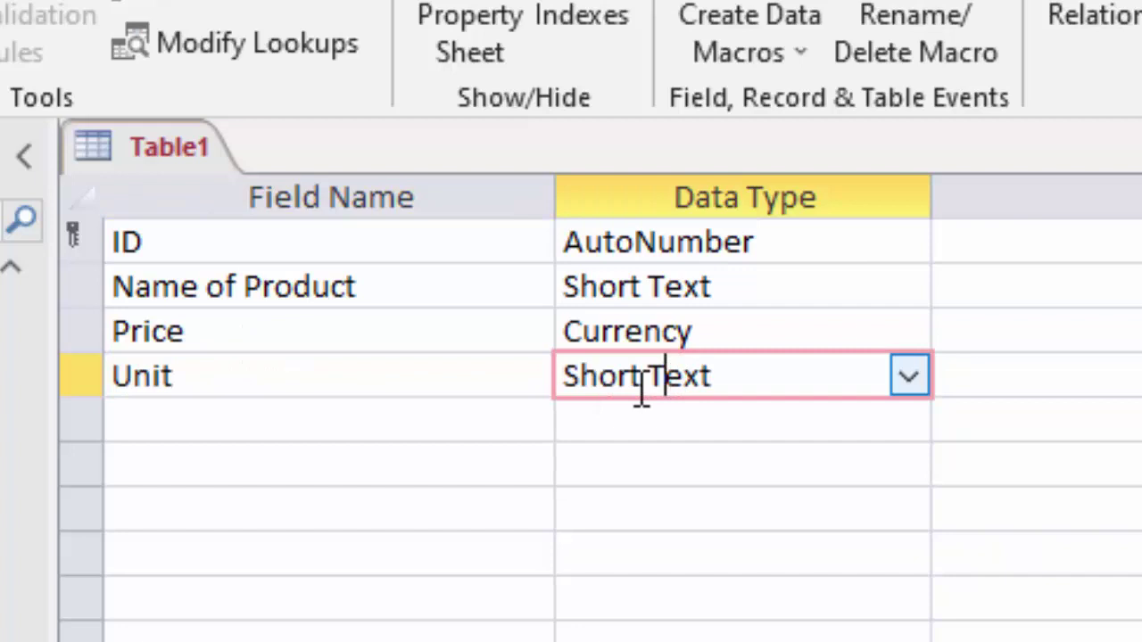
{"action": "left_click", "coordinate": [908, 376]}
{"action": "left_click", "coordinate": [767, 527]}
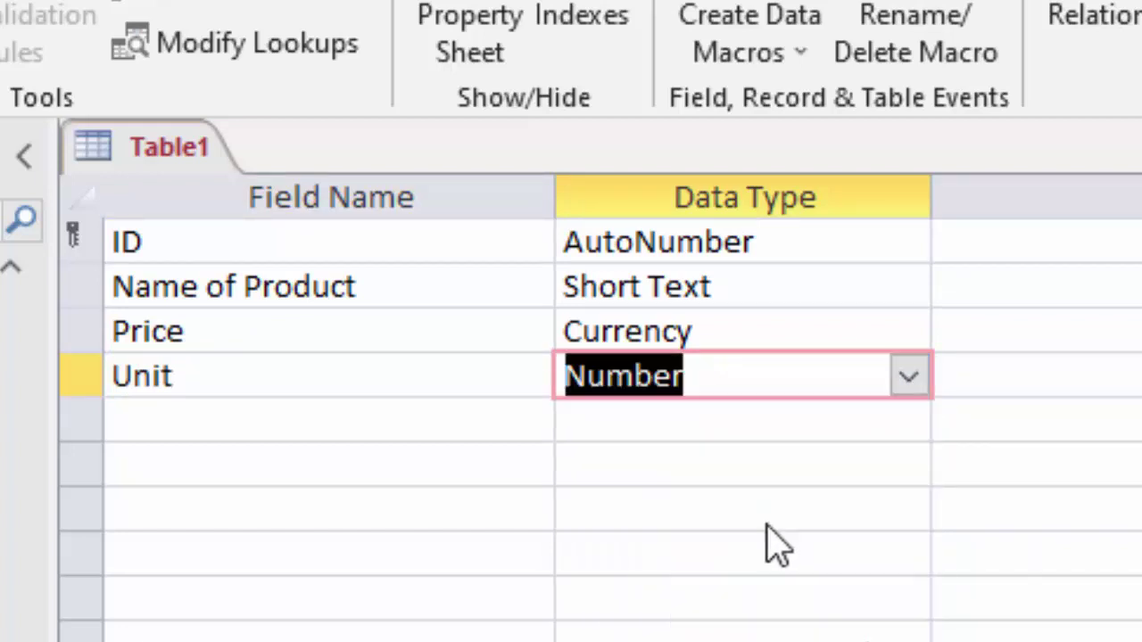
Step: Add a Total field below Unit and set its data type to Calculated
{"action": "left_click", "coordinate": [166, 421]}
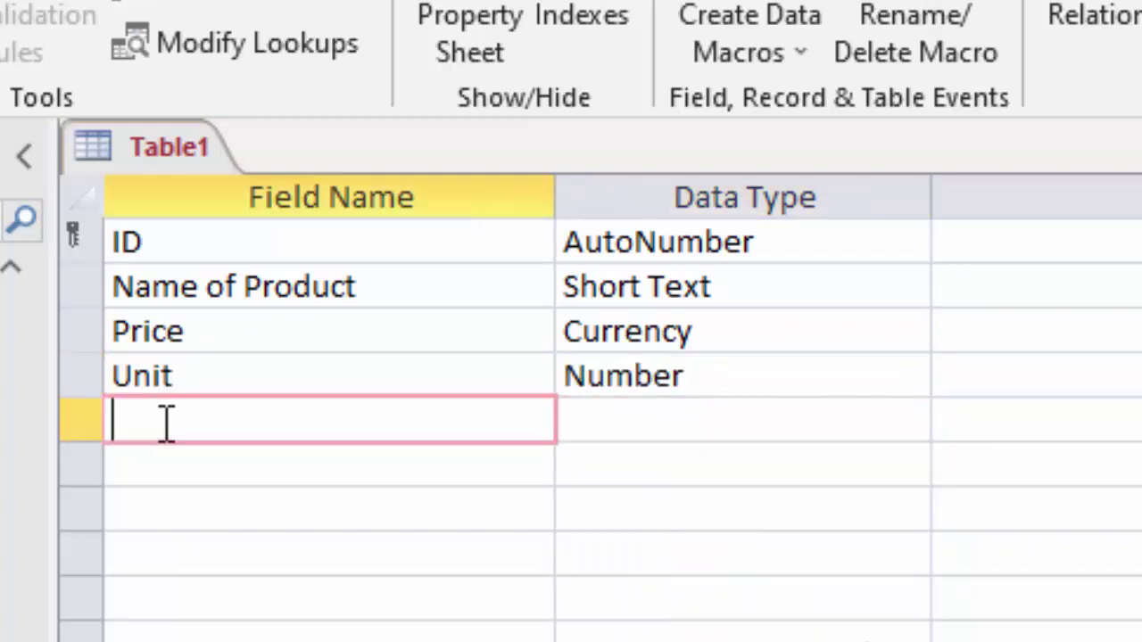
{"action": "type", "text": "Total"}
{"action": "left_click", "coordinate": [767, 420]}
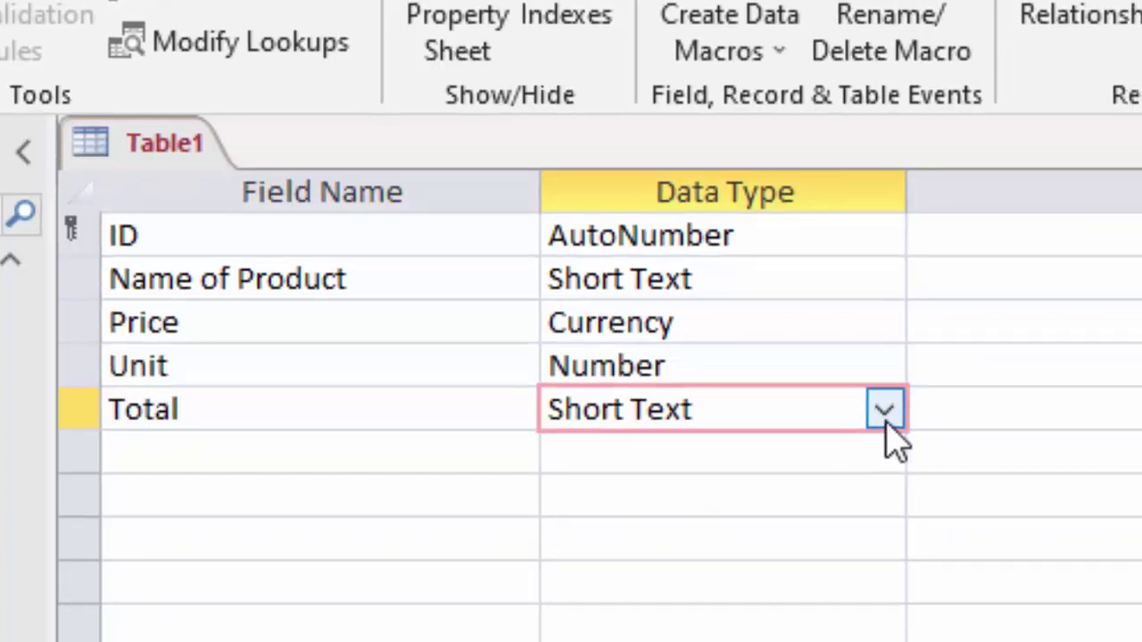
{"action": "left_click", "coordinate": [909, 420]}
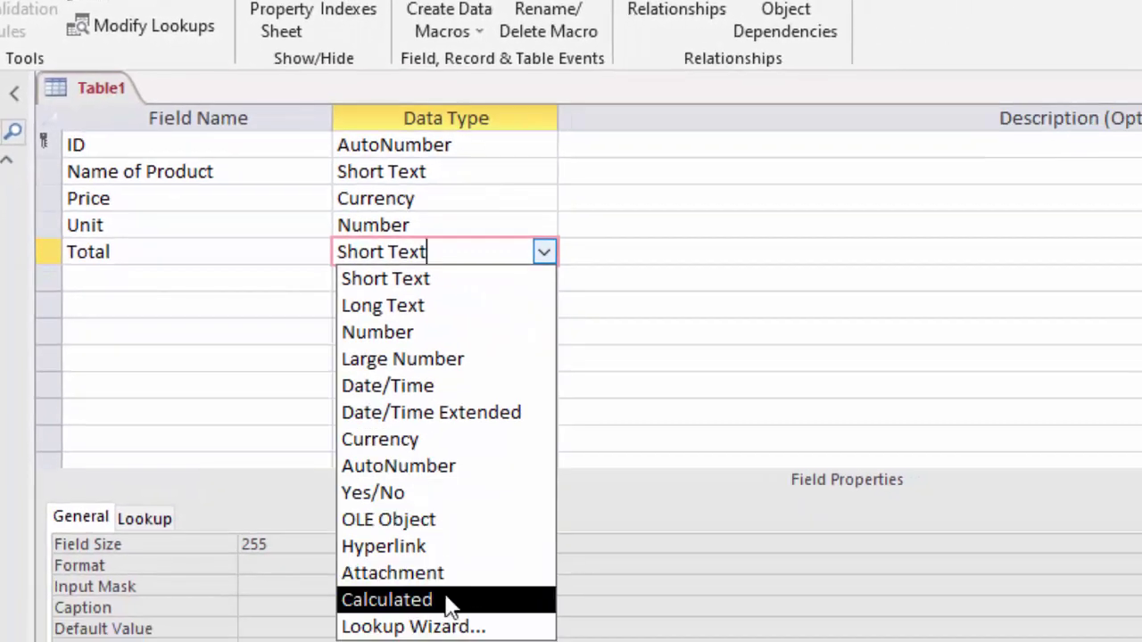
{"action": "left_click", "coordinate": [449, 604]}
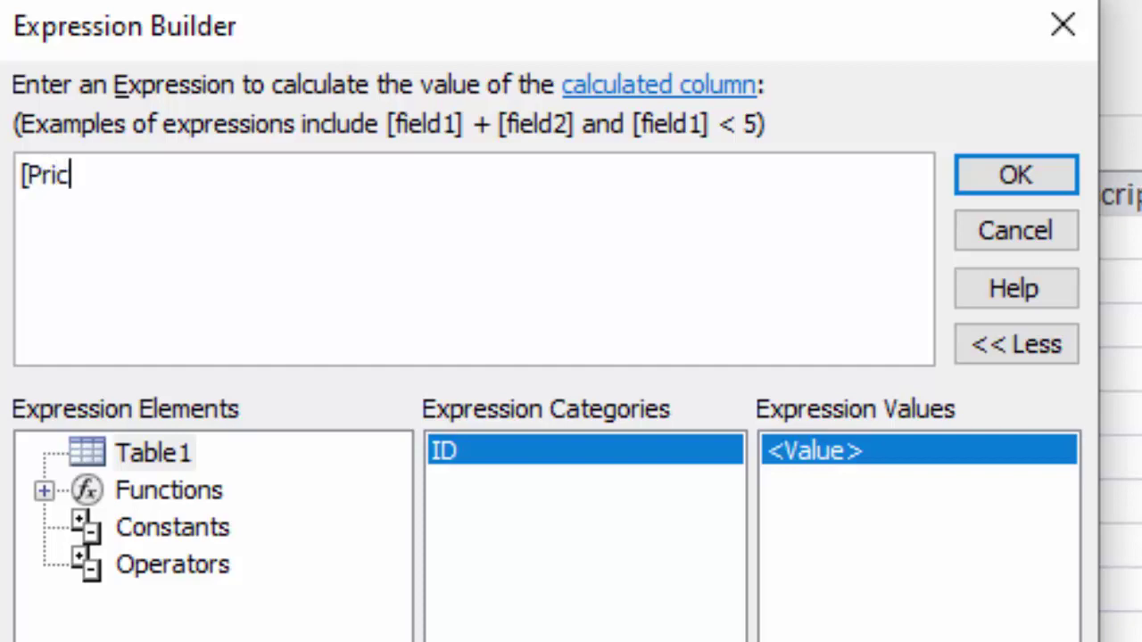
Step: Define the Total field's expression as [Price]*[Unit] and accept it
{"action": "type", "text": "e]"}
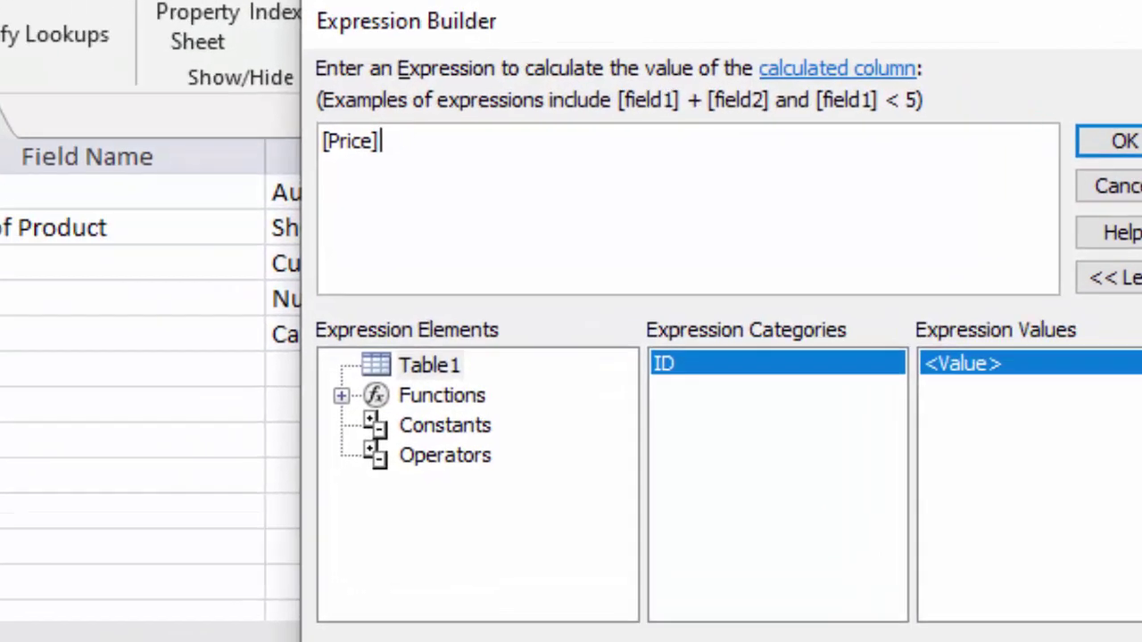
{"action": "type", "text": "*["}
{"action": "type", "text": "U"}
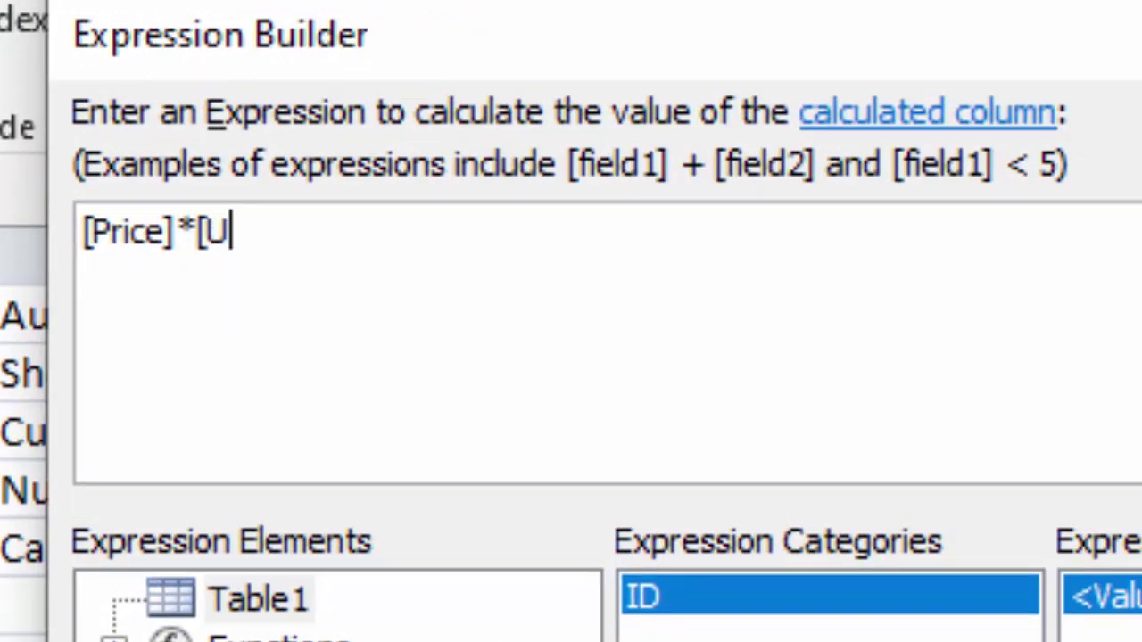
{"action": "type", "text": "nit]"}
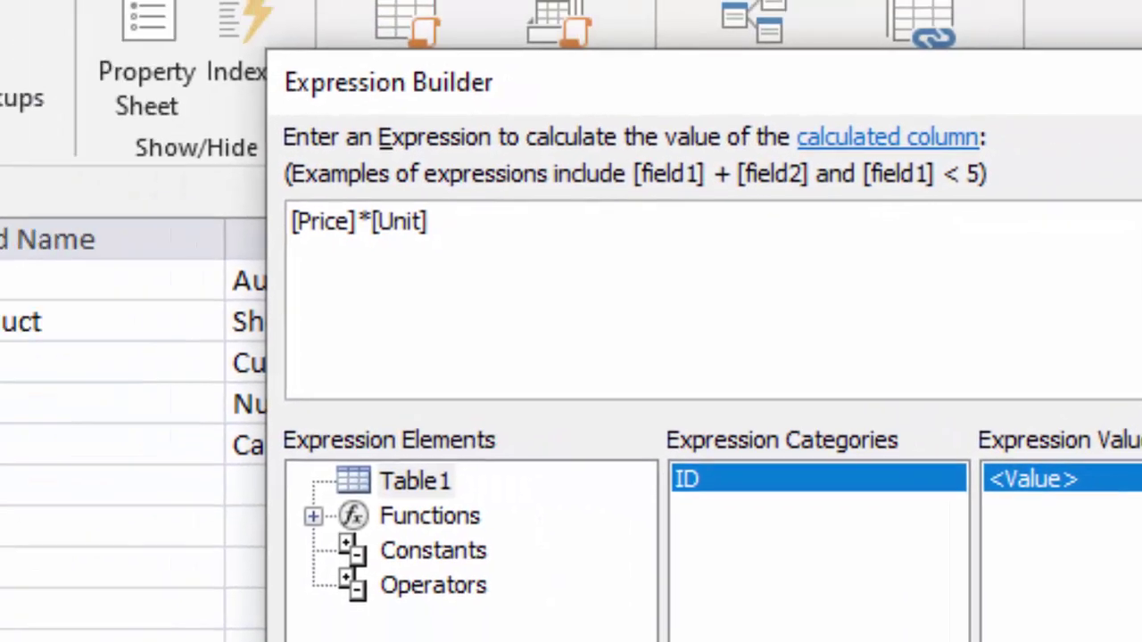
{"action": "left_click", "coordinate": [1057, 175]}
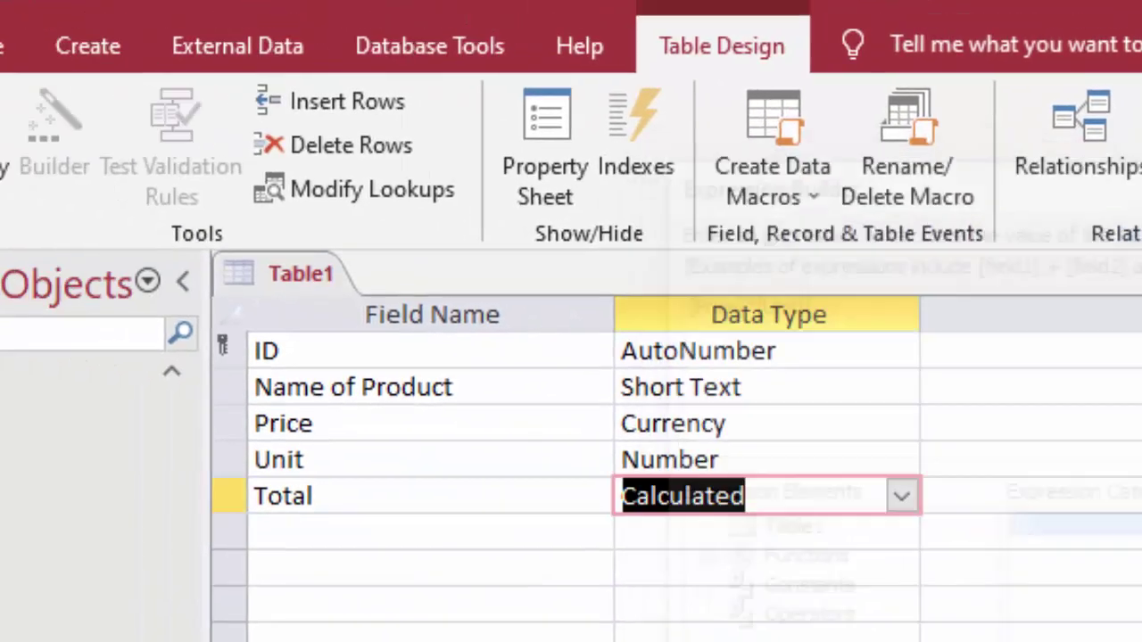
Step: Save Table1, show it in Datasheet View, and widen the Name of Product column to fit its heading
{"action": "left_click", "coordinate": [52, 165]}
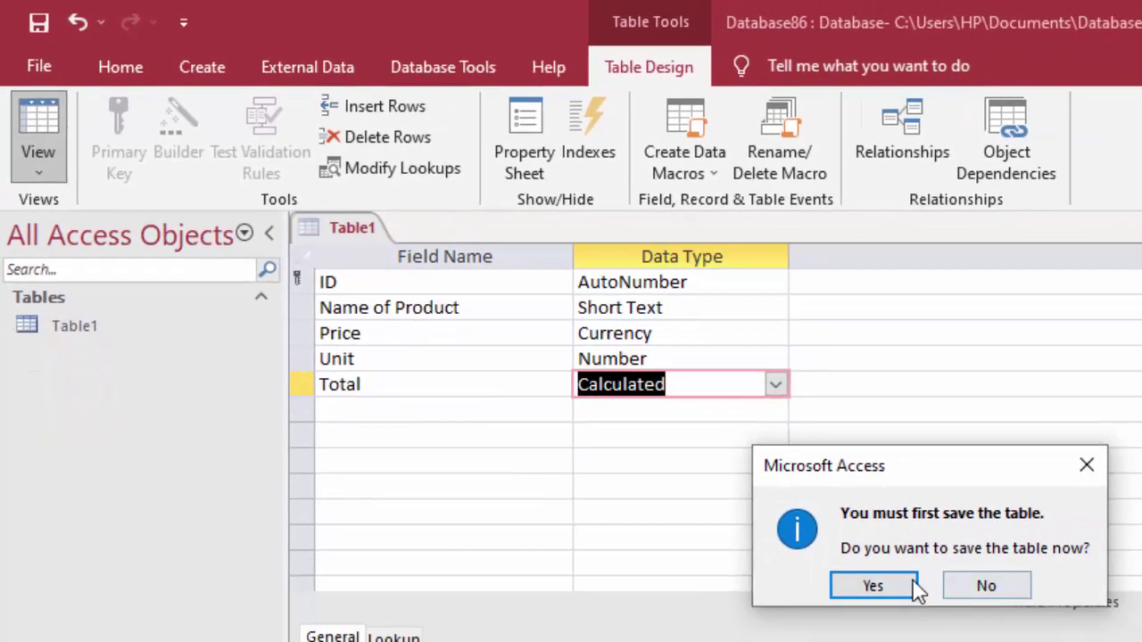
{"action": "left_click", "coordinate": [869, 583]}
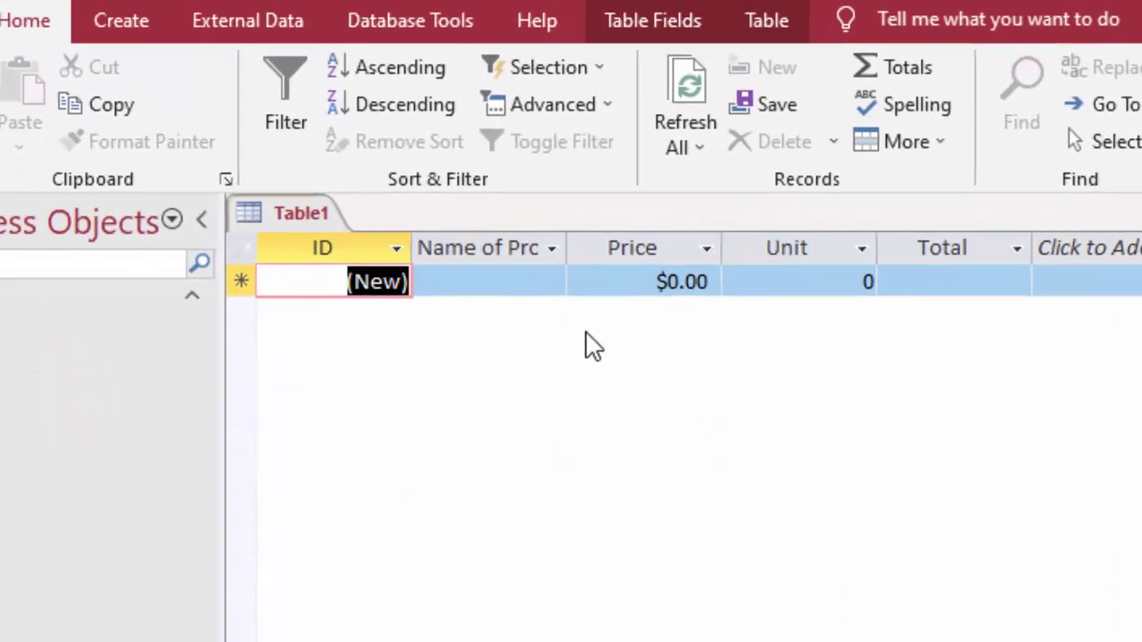
{"action": "double_click", "coordinate": [568, 249]}
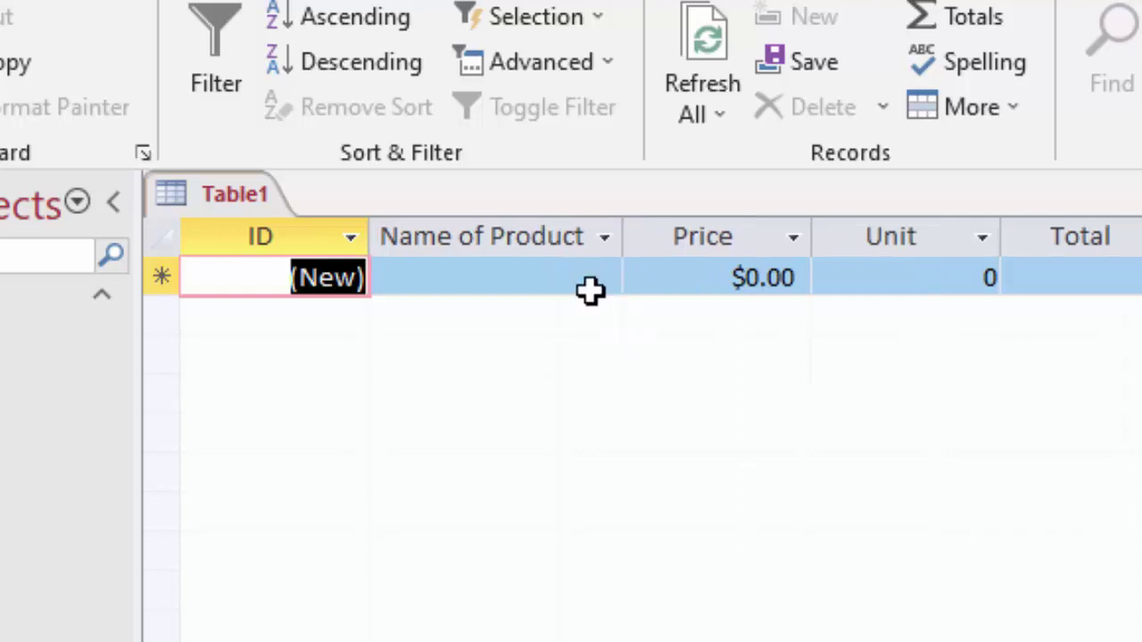
Step: Enter the first record with product name Keyboard, price $300.00 and unit 6
{"action": "left_click", "coordinate": [525, 282]}
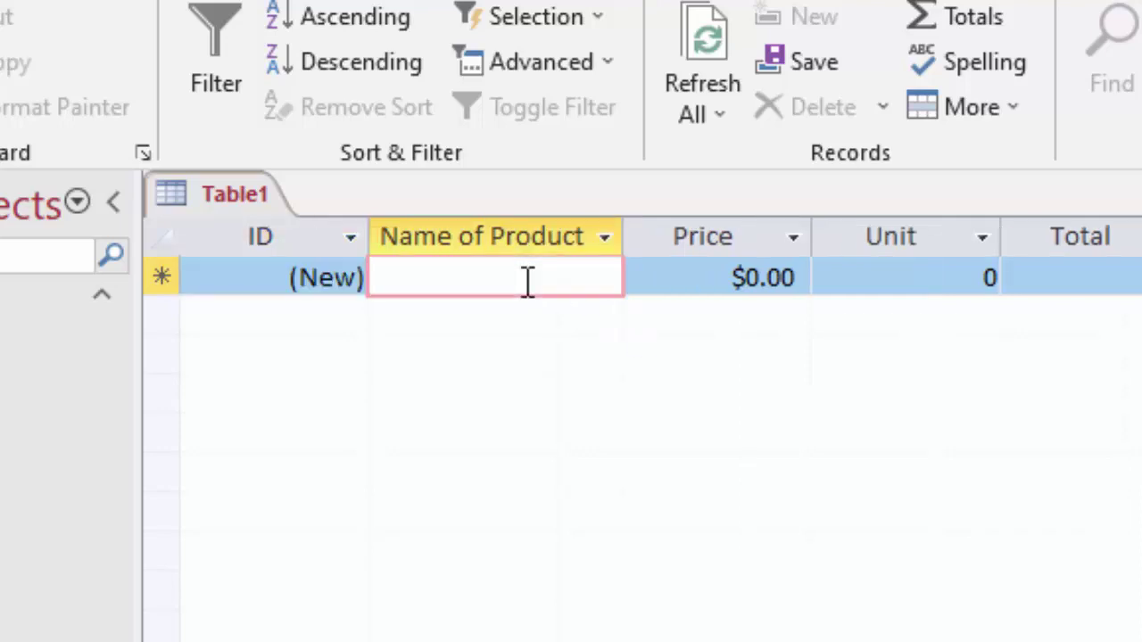
{"action": "type", "text": "Keyboard"}
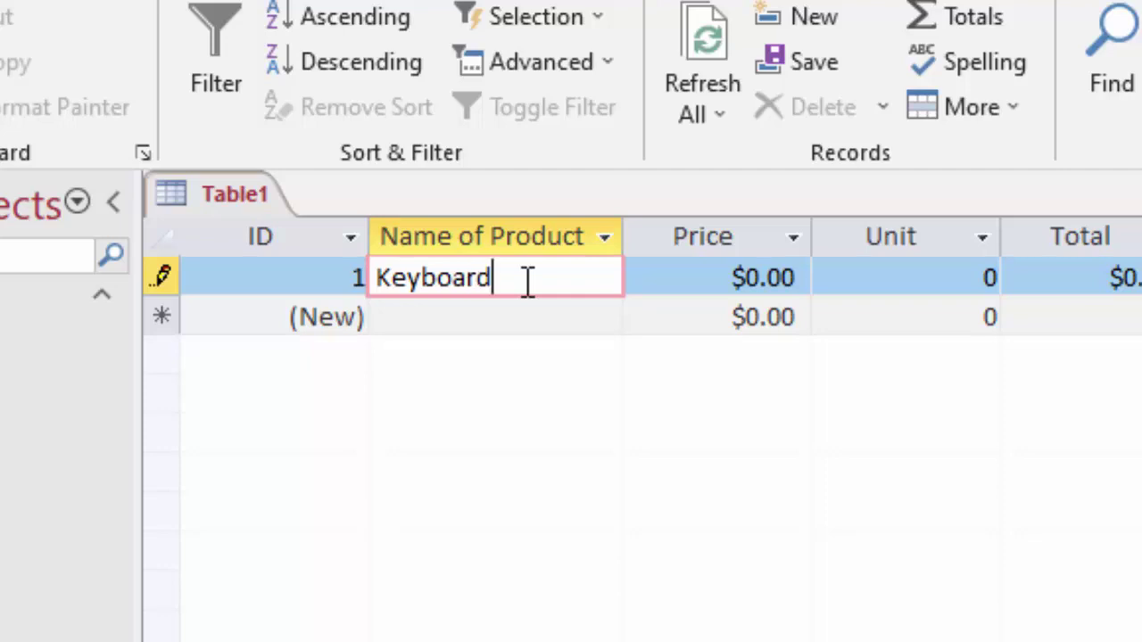
{"action": "left_click", "coordinate": [758, 276]}
{"action": "key", "text": "BackSpace"}
{"action": "type", "text": "3"}
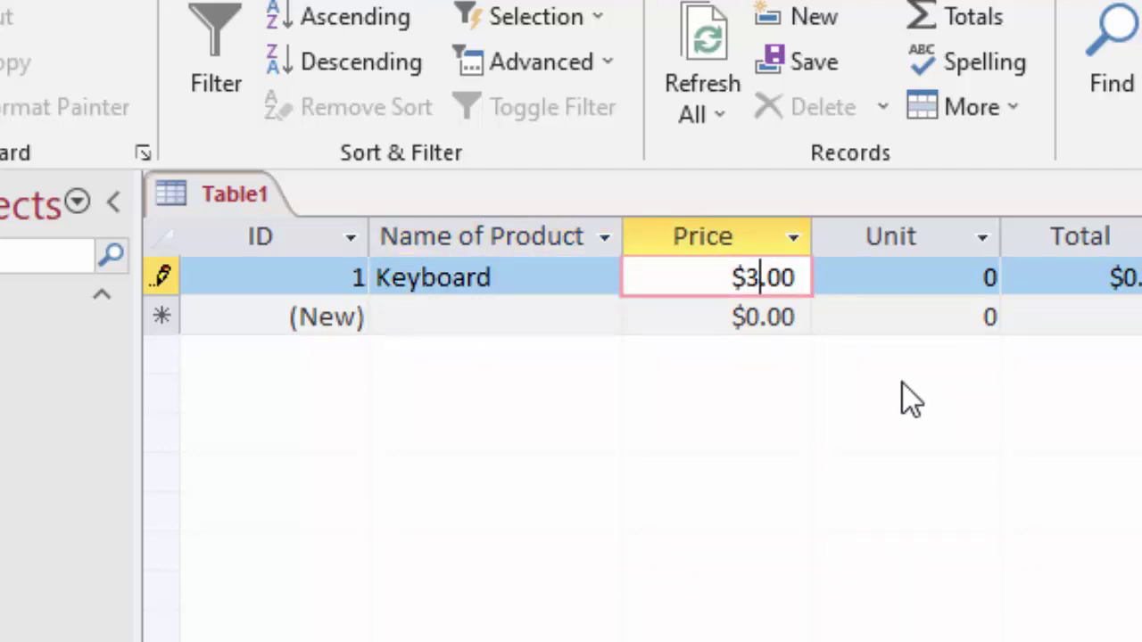
{"action": "type", "text": "00q"}
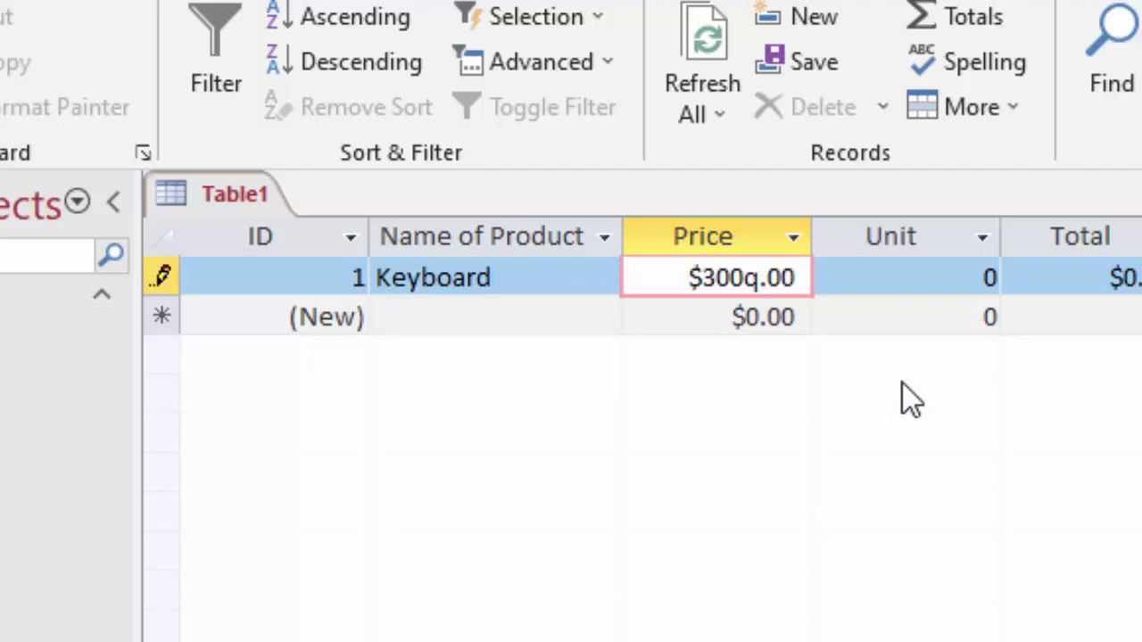
{"action": "key", "text": "BackSpace"}
{"action": "key", "text": "Tab"}
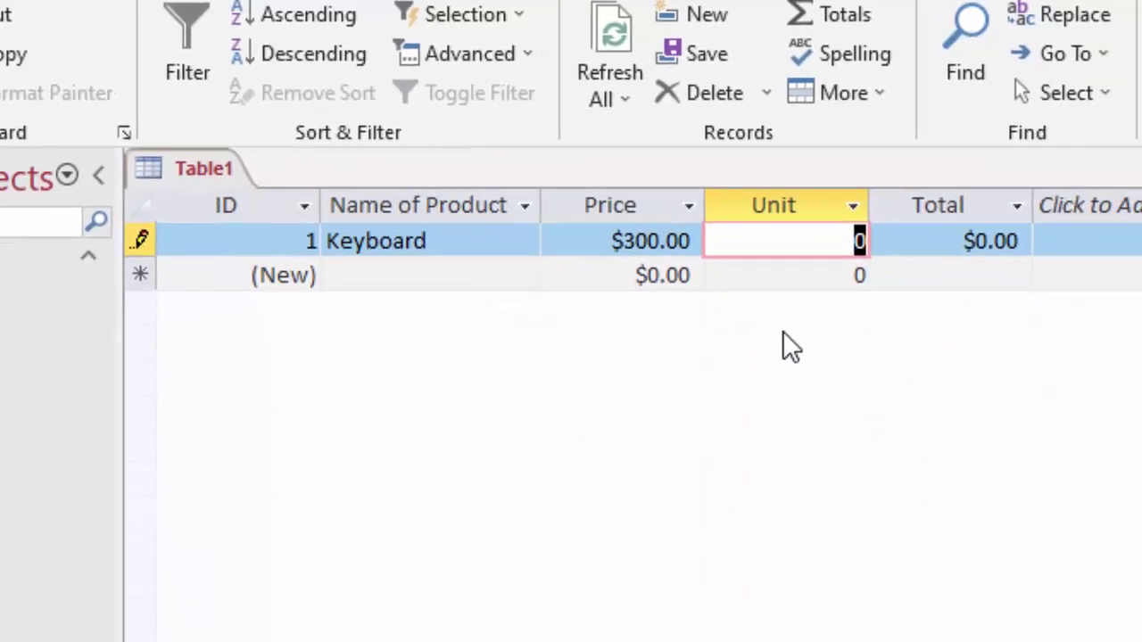
{"action": "type", "text": "6"}
{"action": "key", "text": "Tab"}
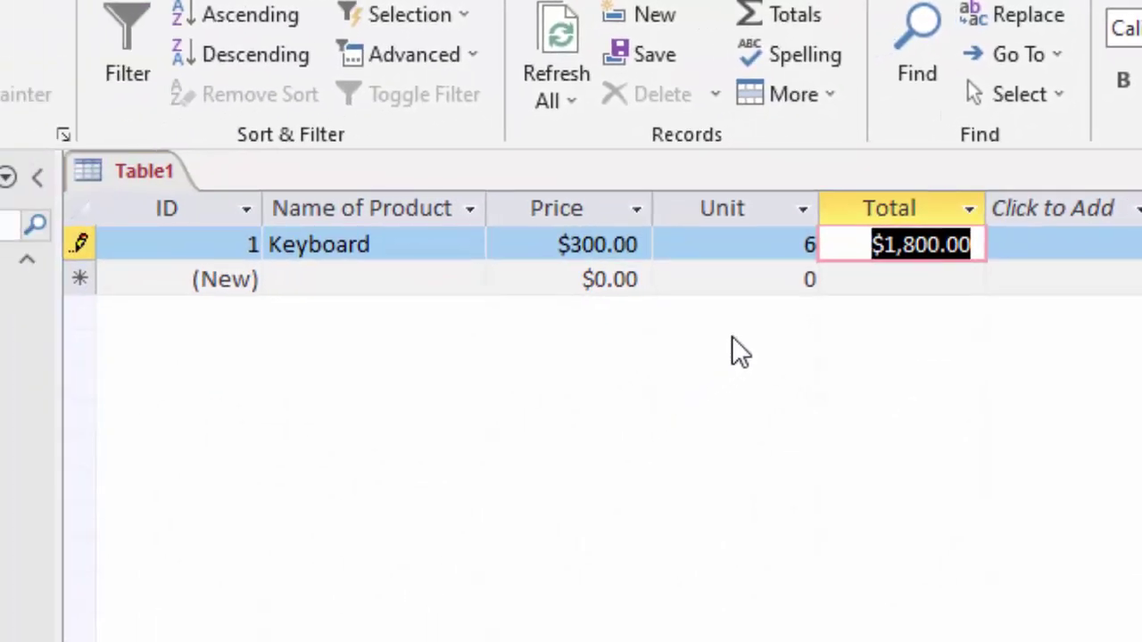
Step: Add a second record with product name Mouse, price 230 and unit 6
{"action": "left_click", "coordinate": [348, 282]}
{"action": "type", "text": "M"}
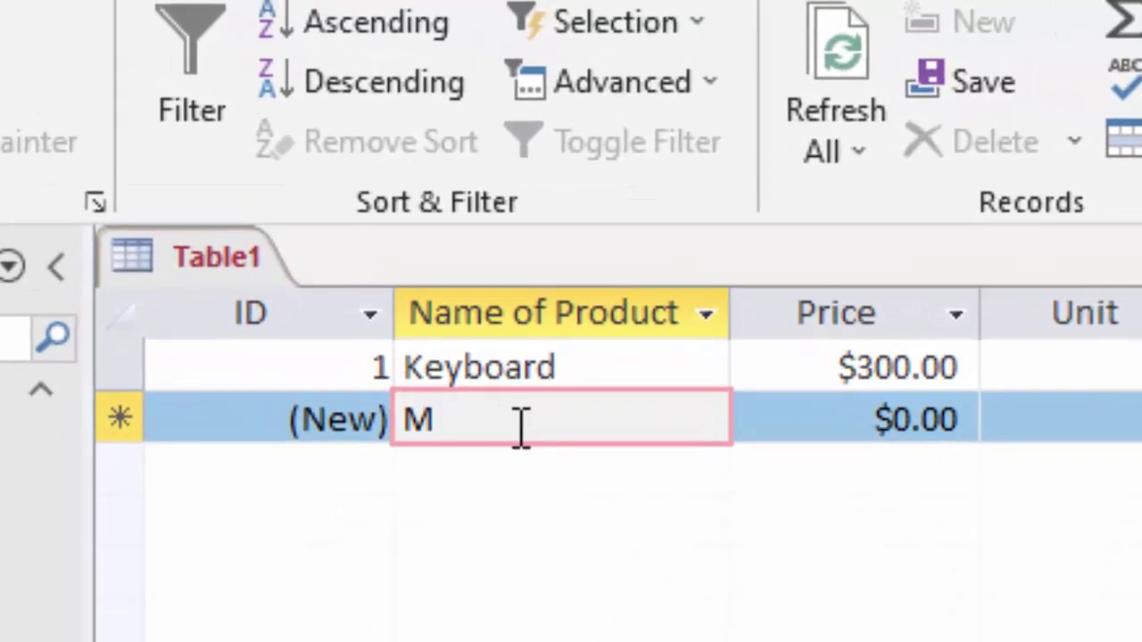
{"action": "type", "text": "ouse"}
{"action": "key", "text": "Tab"}
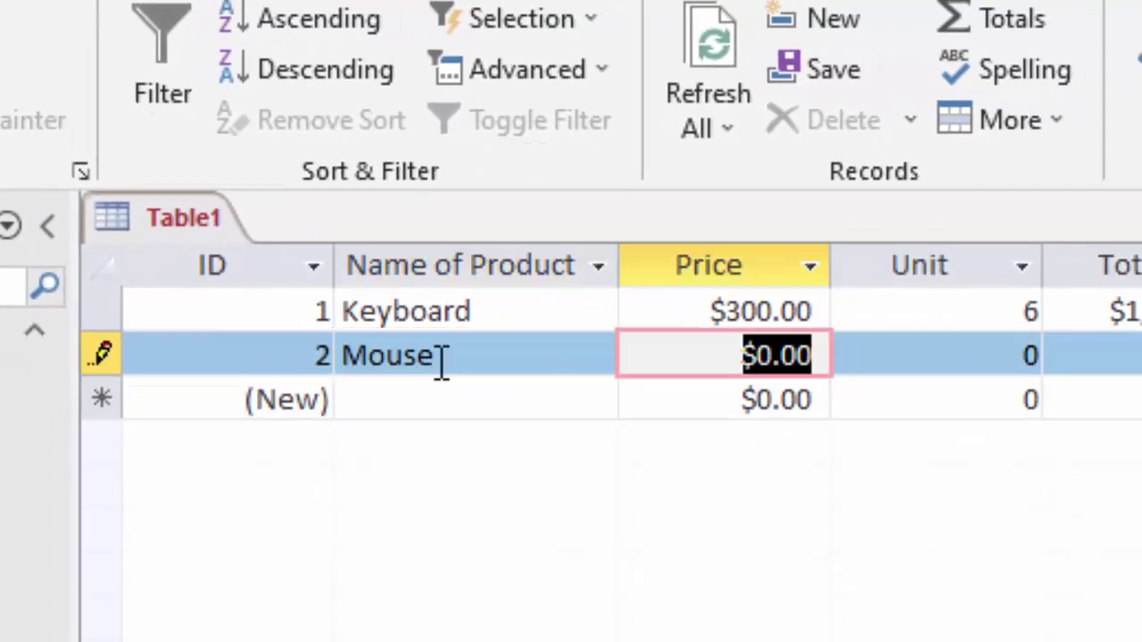
{"action": "type", "text": "230"}
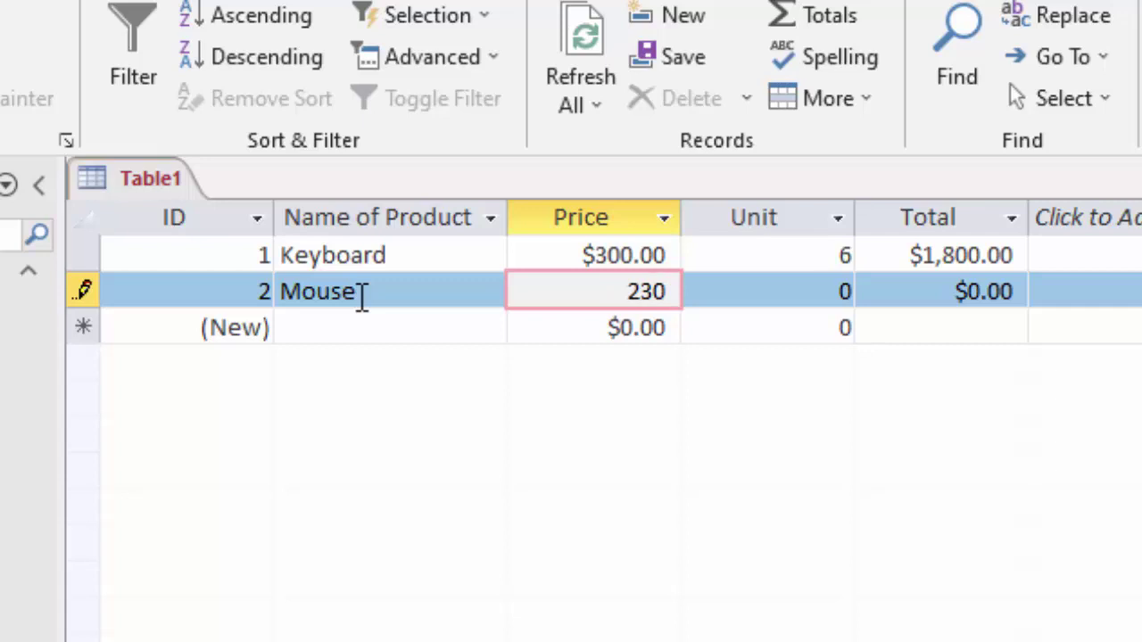
{"action": "key", "text": "Tab"}
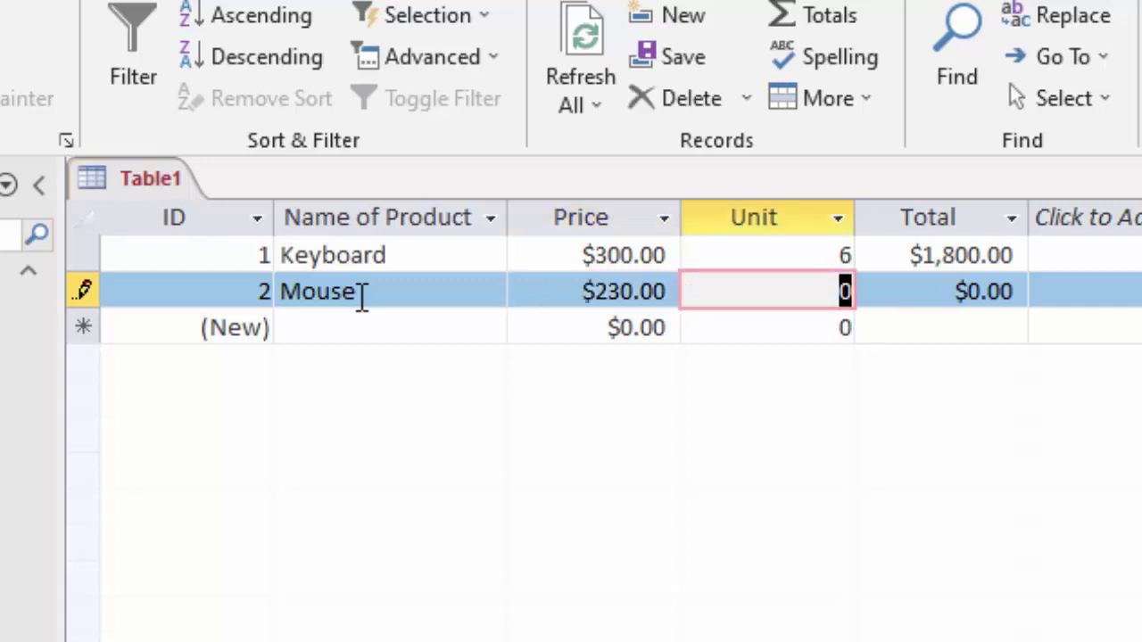
{"action": "type", "text": "6"}
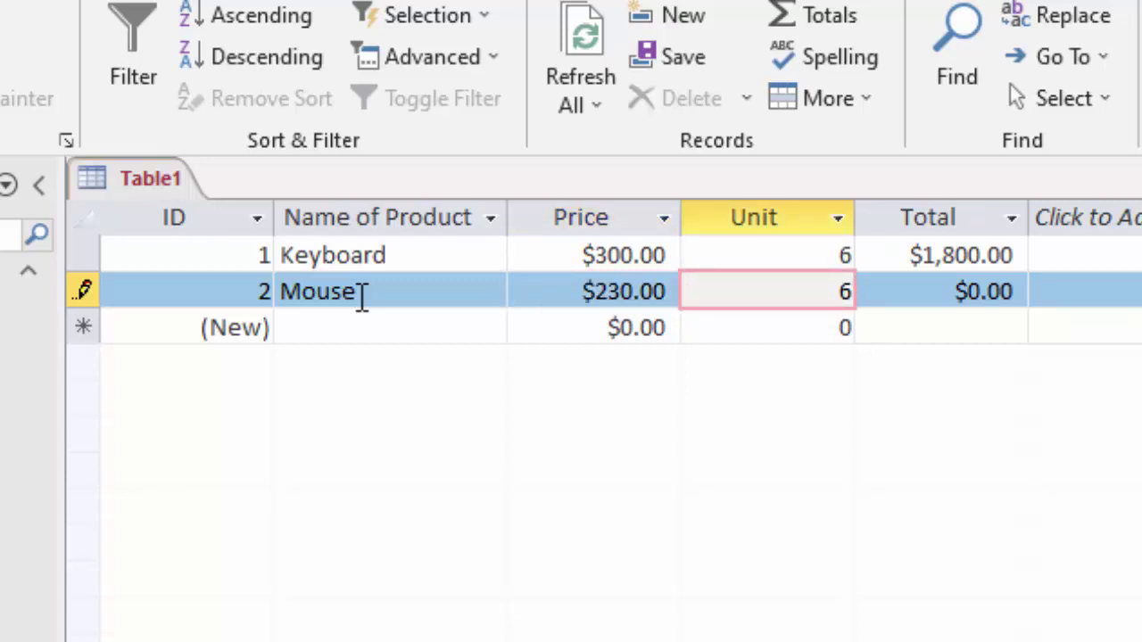
{"action": "key", "text": "Tab"}
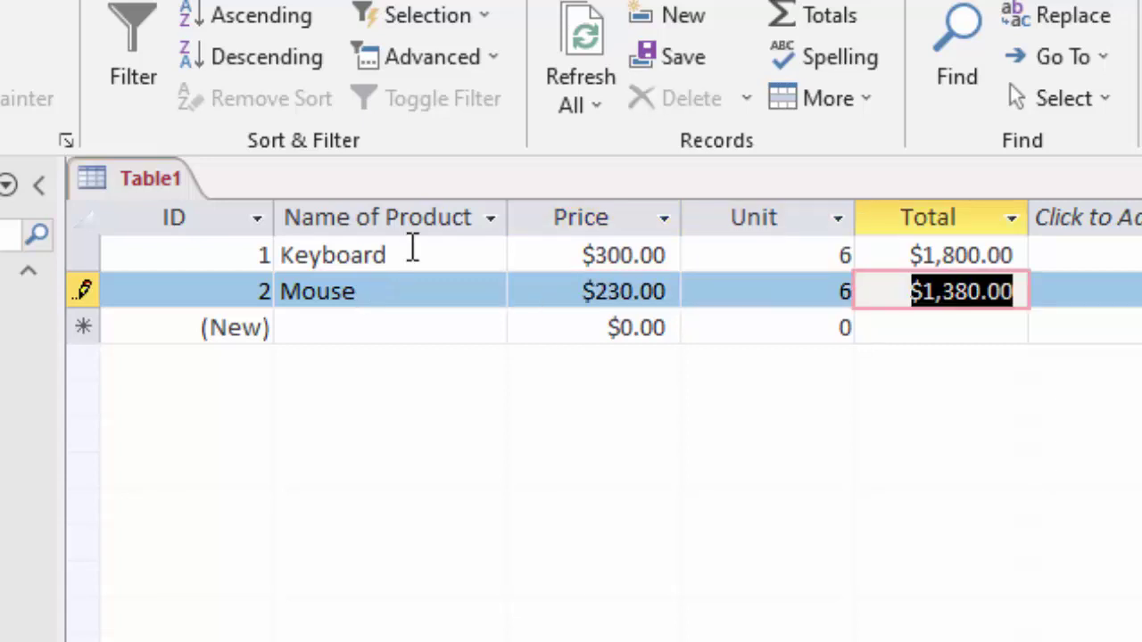
{"action": "left_click", "coordinate": [905, 300]}
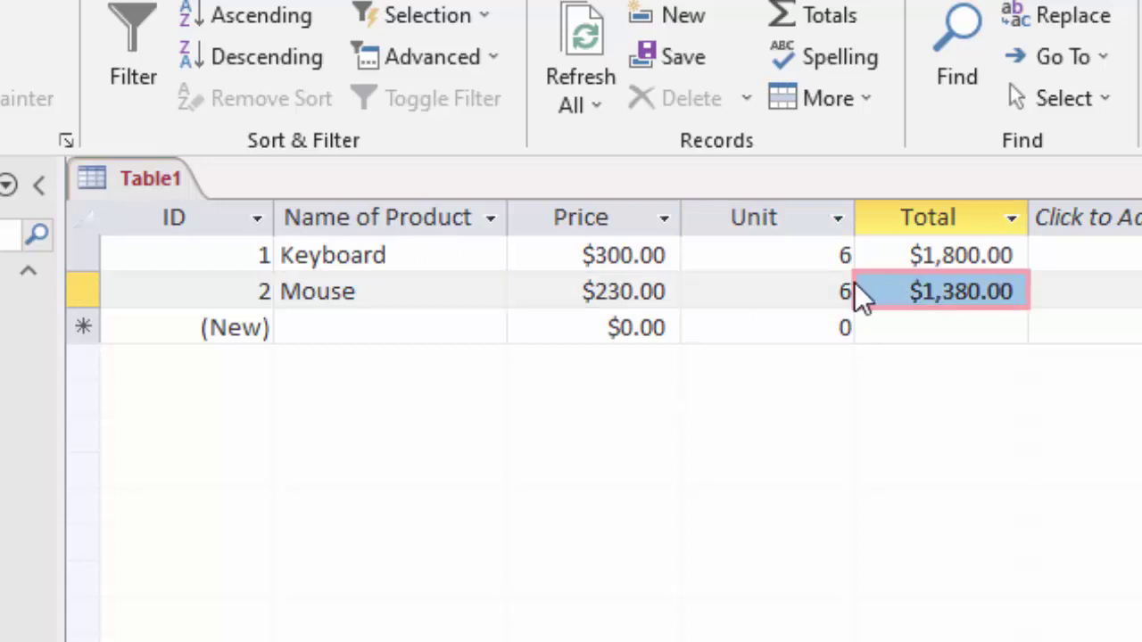
Step: Add a Tax field below Total in Table1's design with the Number data type, and save the table
{"action": "left_click", "coordinate": [40, 133]}
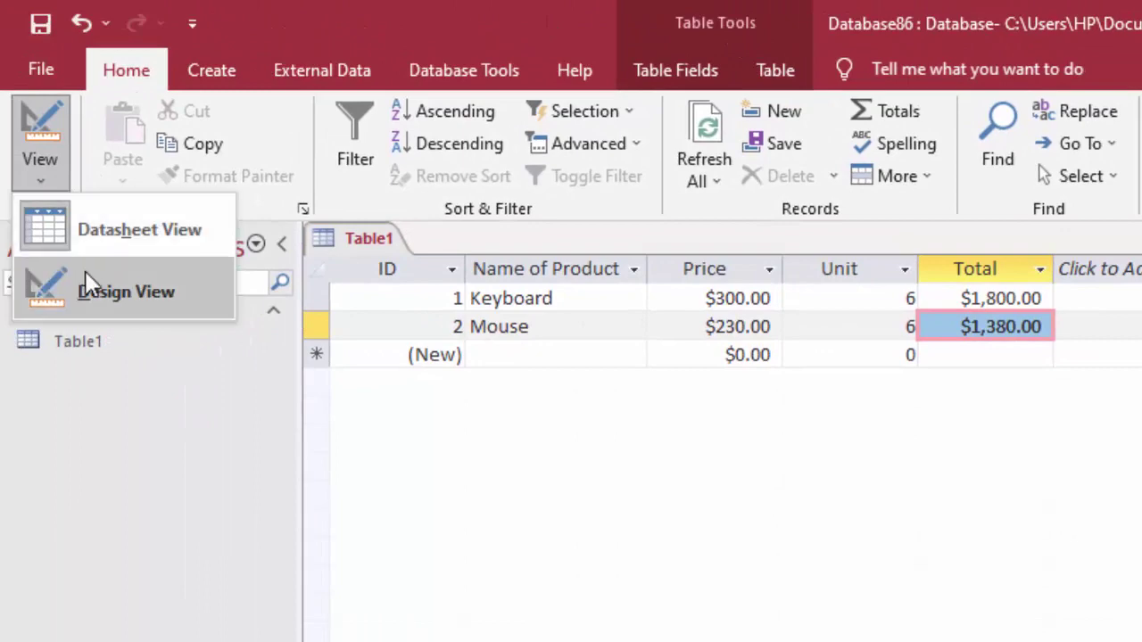
{"action": "left_click", "coordinate": [99, 292]}
{"action": "left_click", "coordinate": [419, 420]}
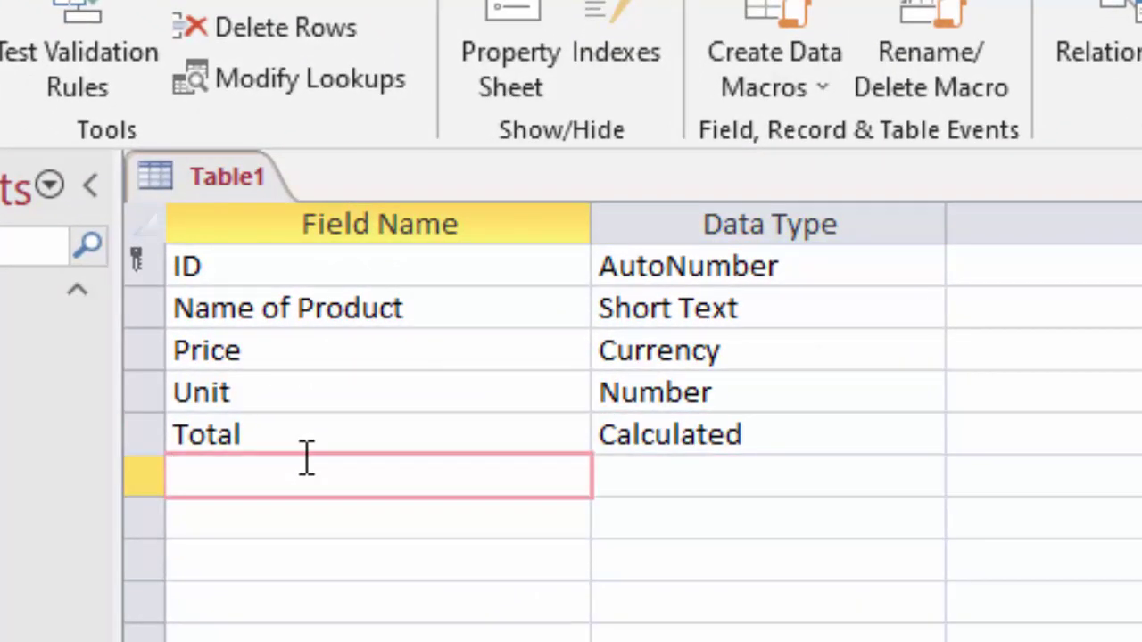
{"action": "type", "text": "Tax"}
{"action": "key", "text": "Tab"}
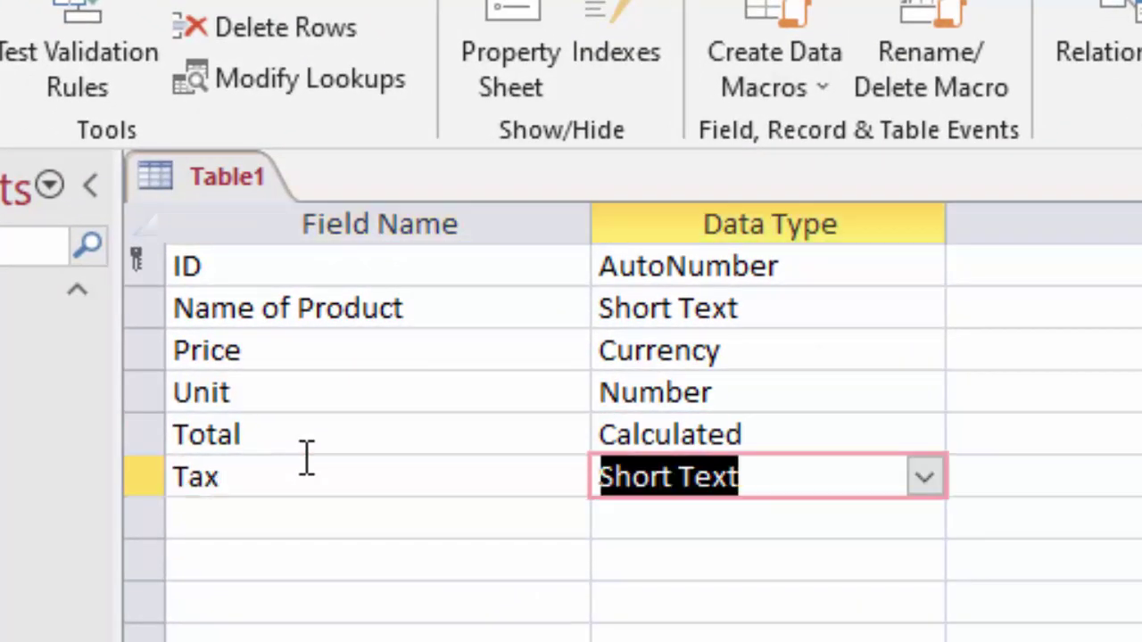
{"action": "left_click", "coordinate": [925, 482]}
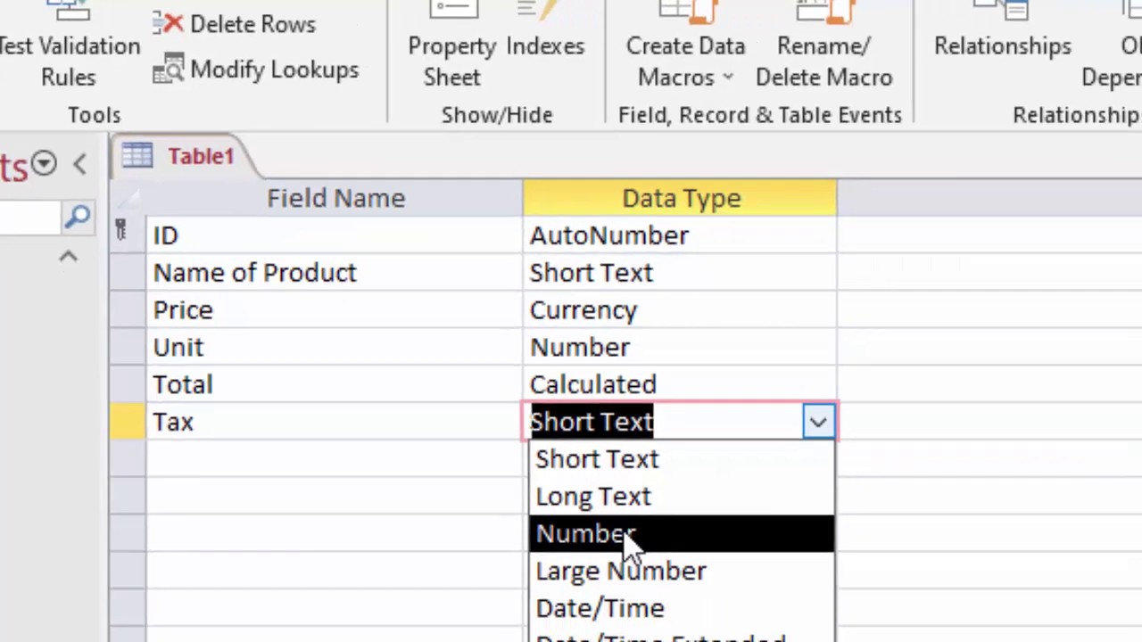
{"action": "left_click", "coordinate": [706, 603]}
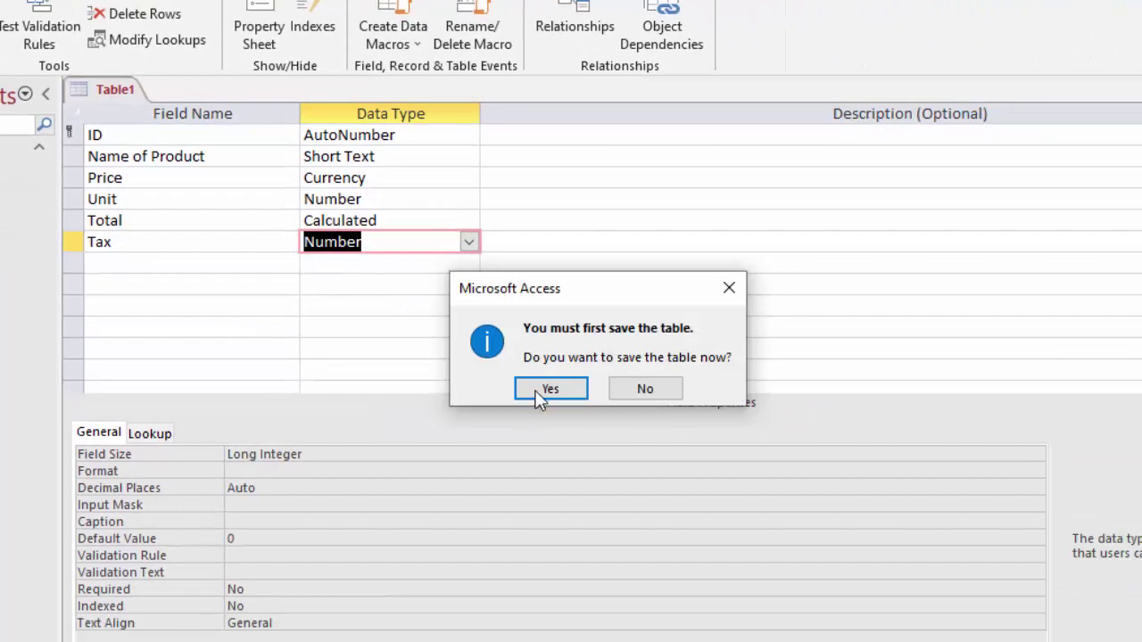
{"action": "left_click", "coordinate": [546, 389]}
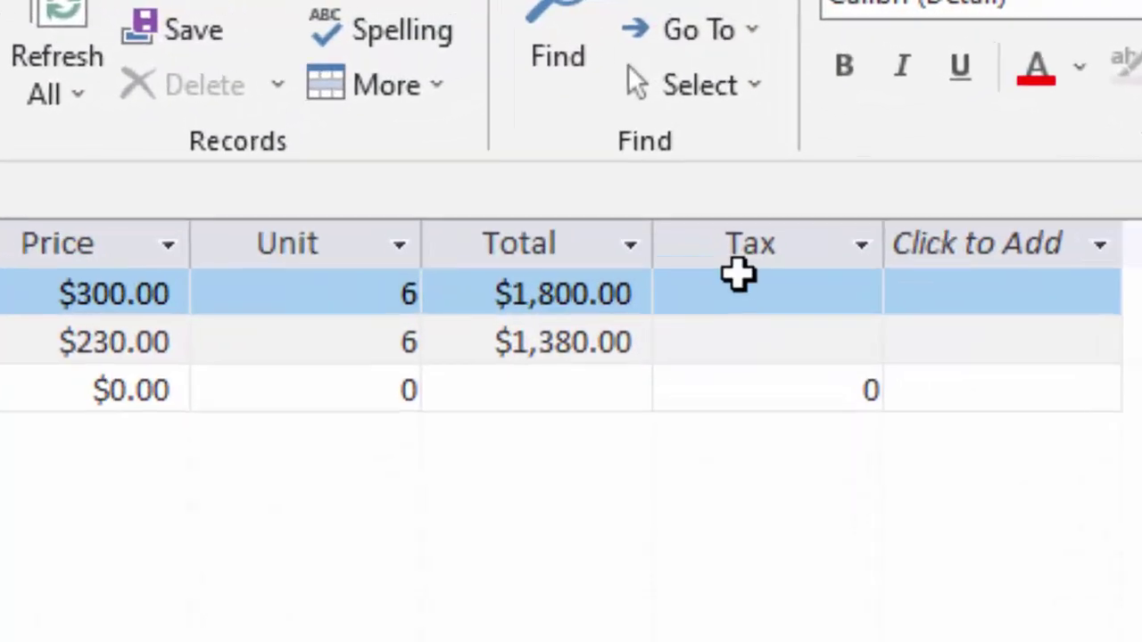
Step: Try to enter 10% as the tax of the Keyboard record
{"action": "left_click", "coordinate": [738, 275]}
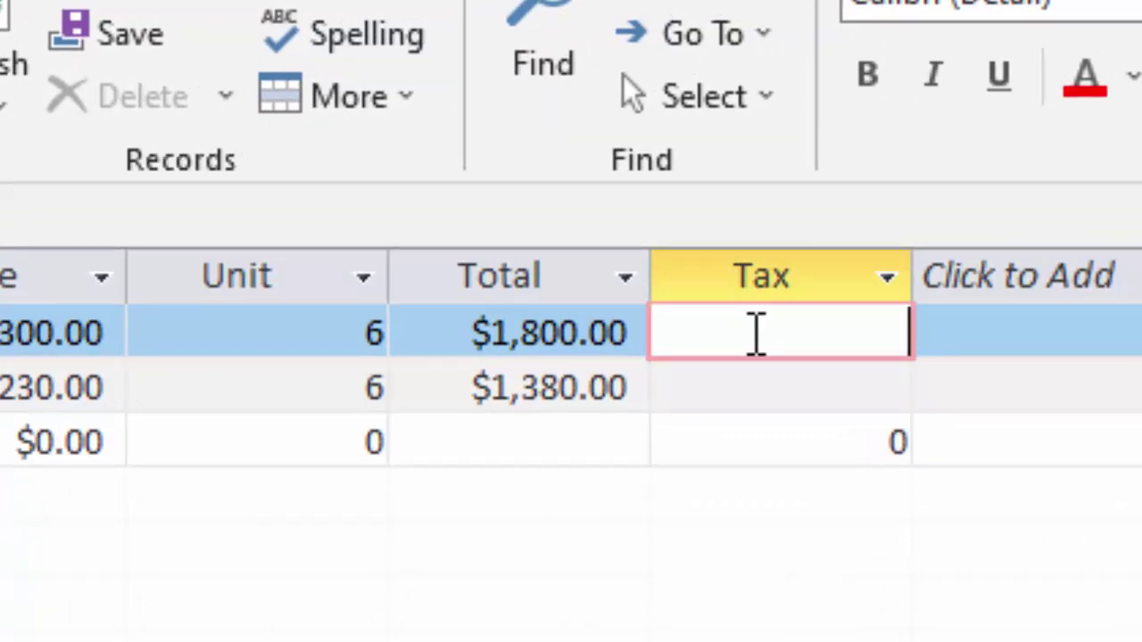
{"action": "type", "text": "10%"}
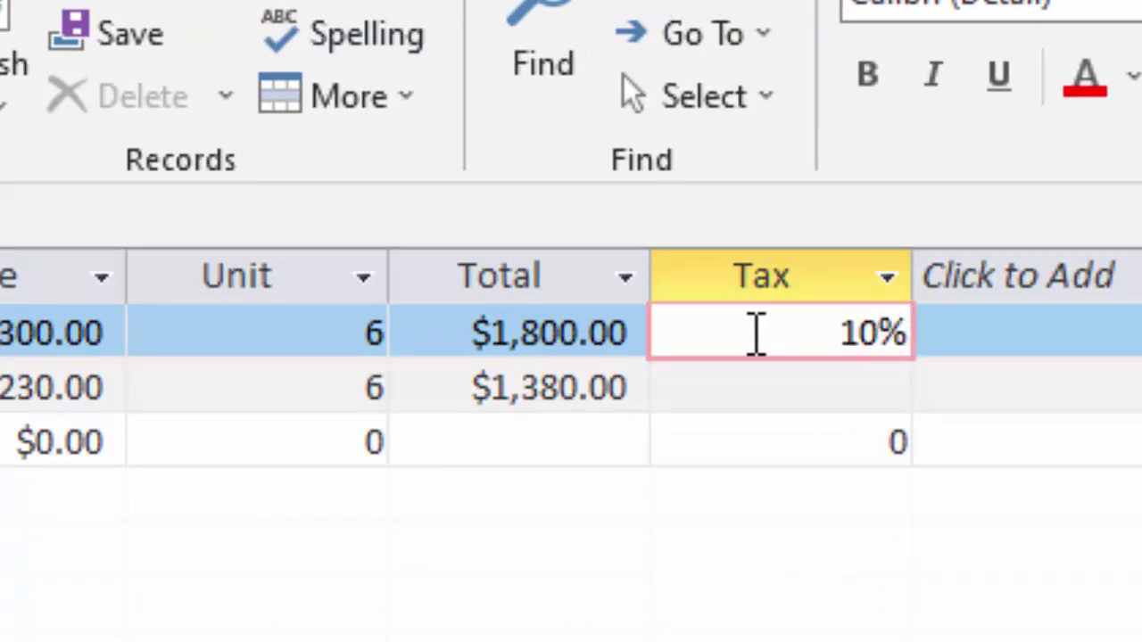
{"action": "key", "text": "Return"}
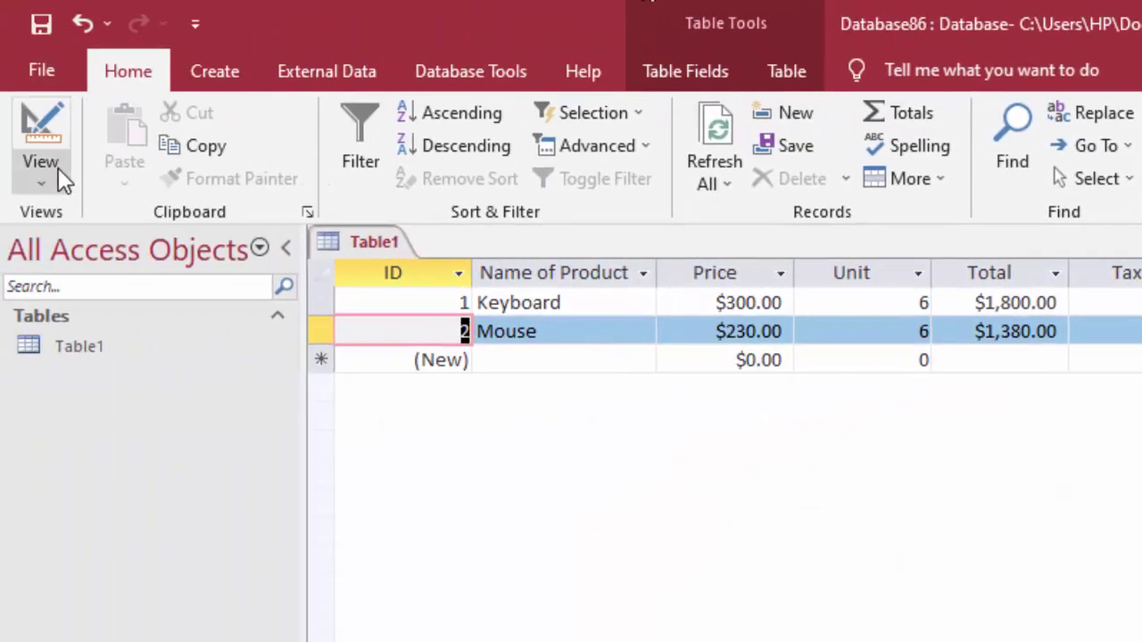
Step: Set the Tax field's Format property to Percent, save the table and return to Datasheet View
{"action": "left_click", "coordinate": [56, 176]}
{"action": "left_click", "coordinate": [110, 283]}
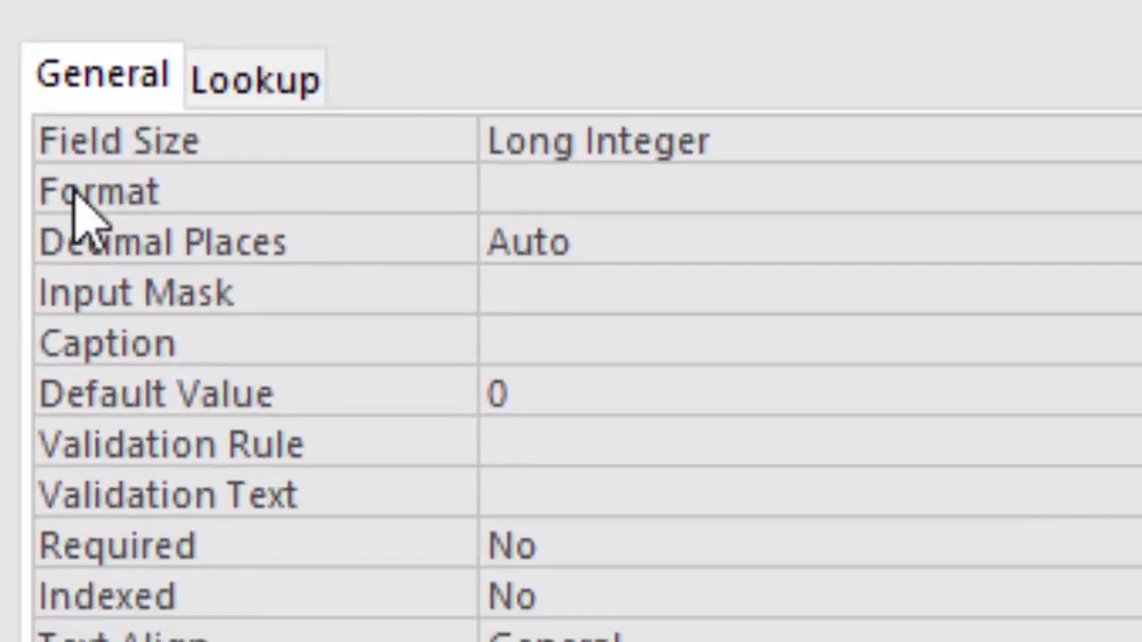
{"action": "left_click", "coordinate": [707, 190]}
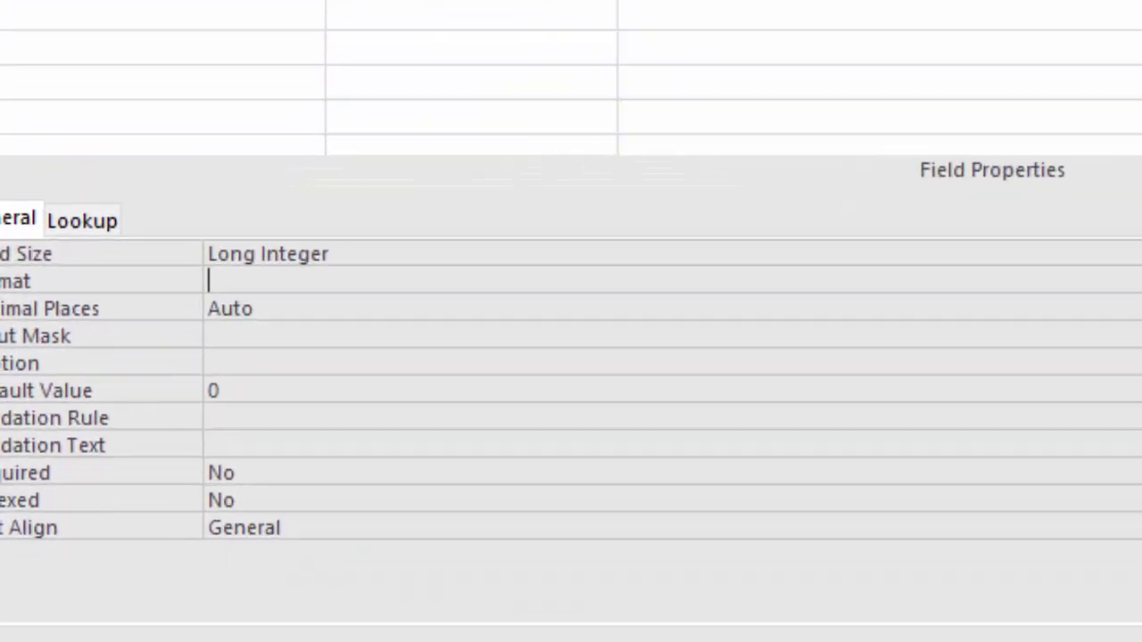
{"action": "left_click", "coordinate": [1117, 317]}
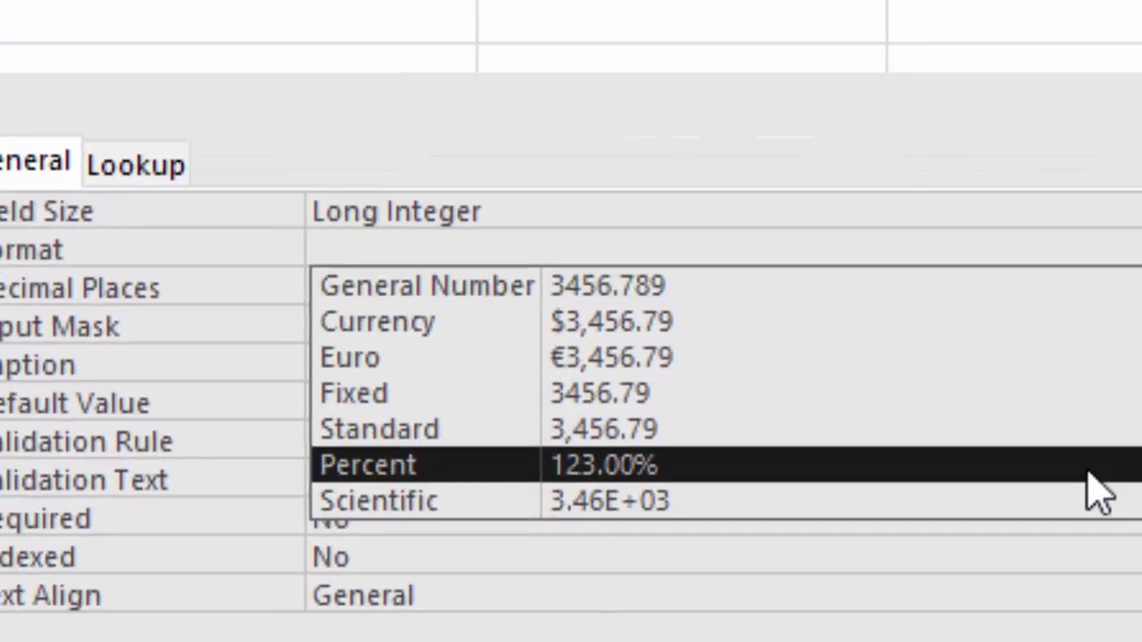
{"action": "left_click", "coordinate": [1026, 446]}
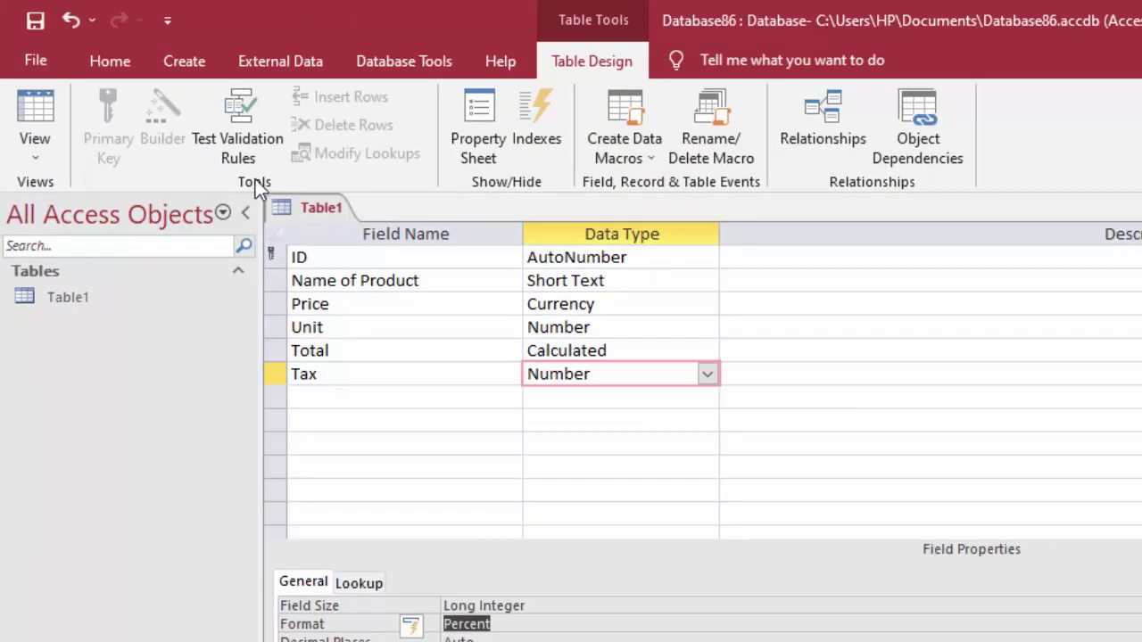
{"action": "left_click", "coordinate": [33, 109]}
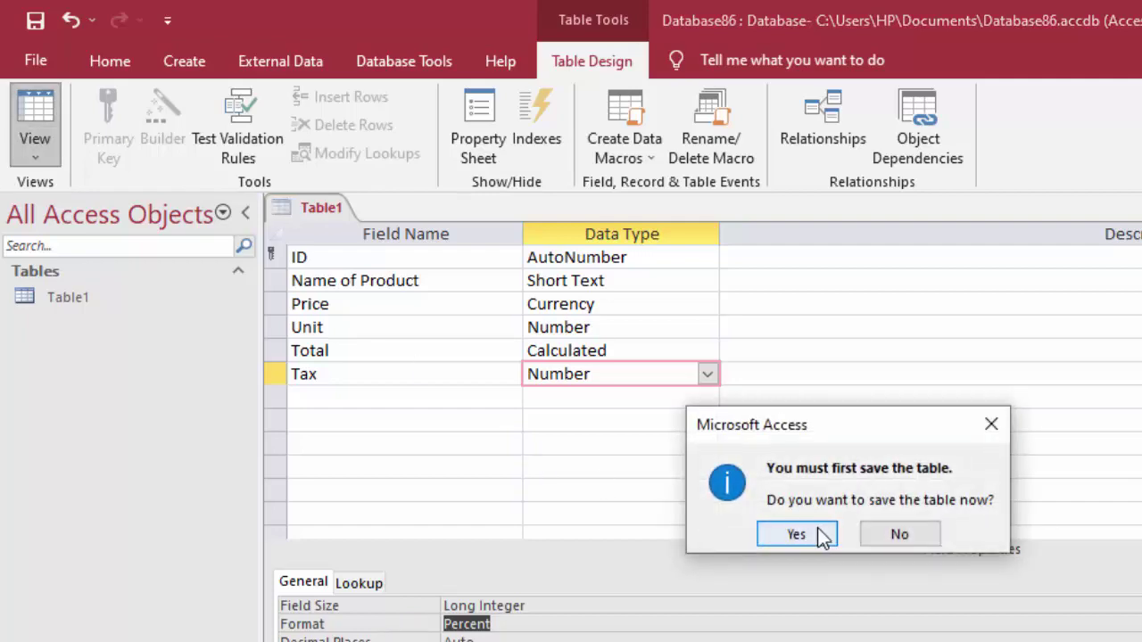
{"action": "left_click", "coordinate": [822, 536]}
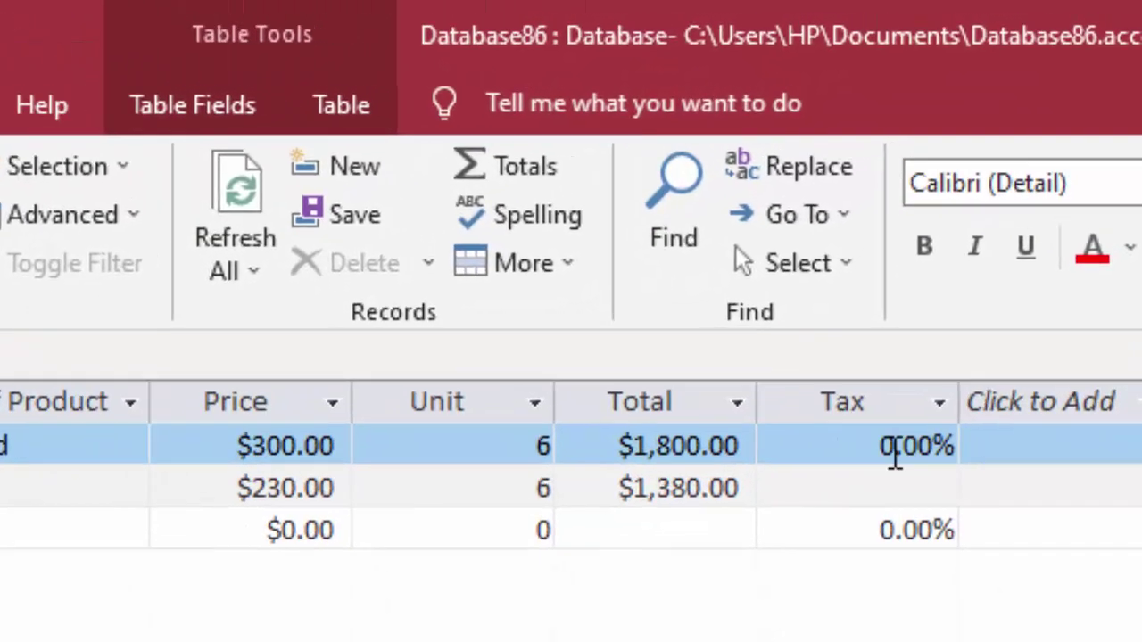
Step: Try to replace the Keyboard record's tax with 10.00%
{"action": "left_click_drag", "start_coordinate": [867, 461], "coordinate": [881, 462]}
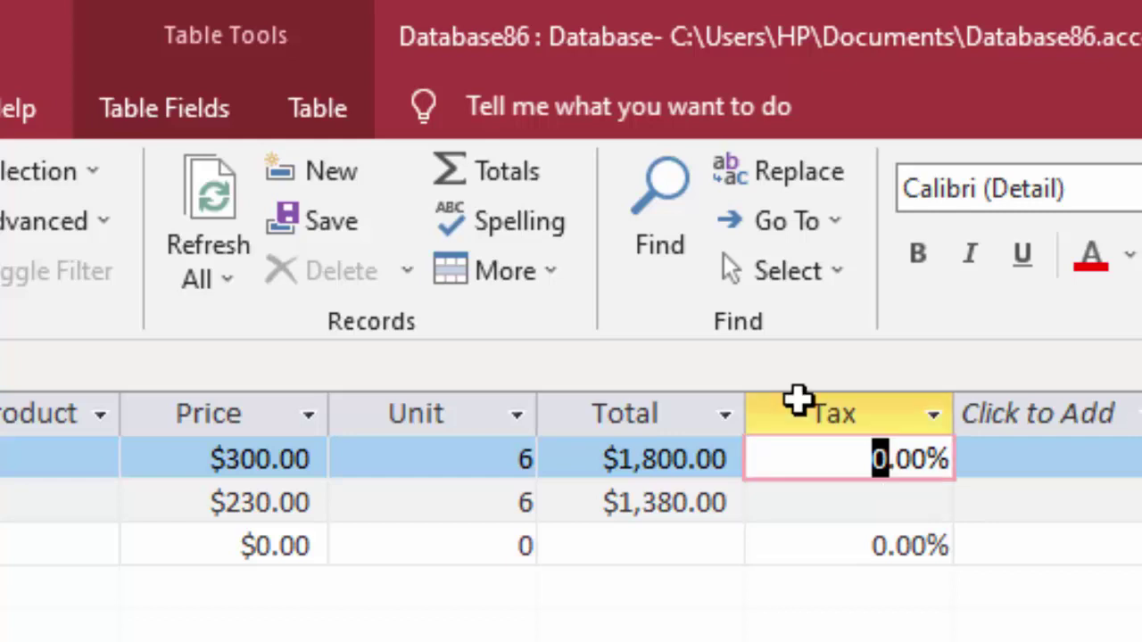
{"action": "key", "text": "Delete"}
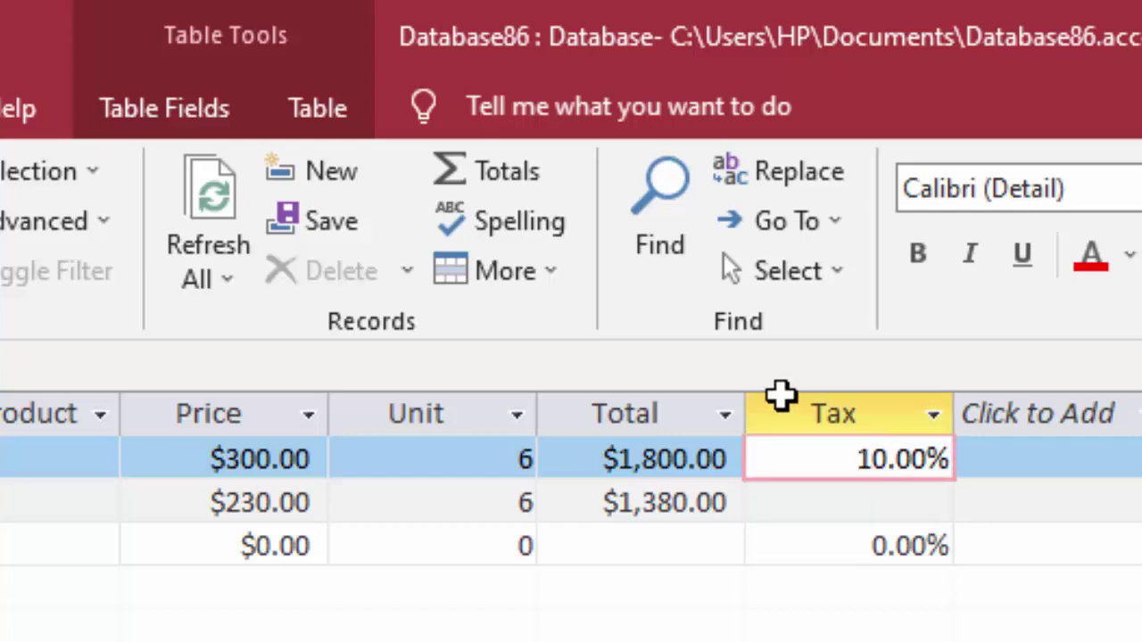
{"action": "key", "text": "Return"}
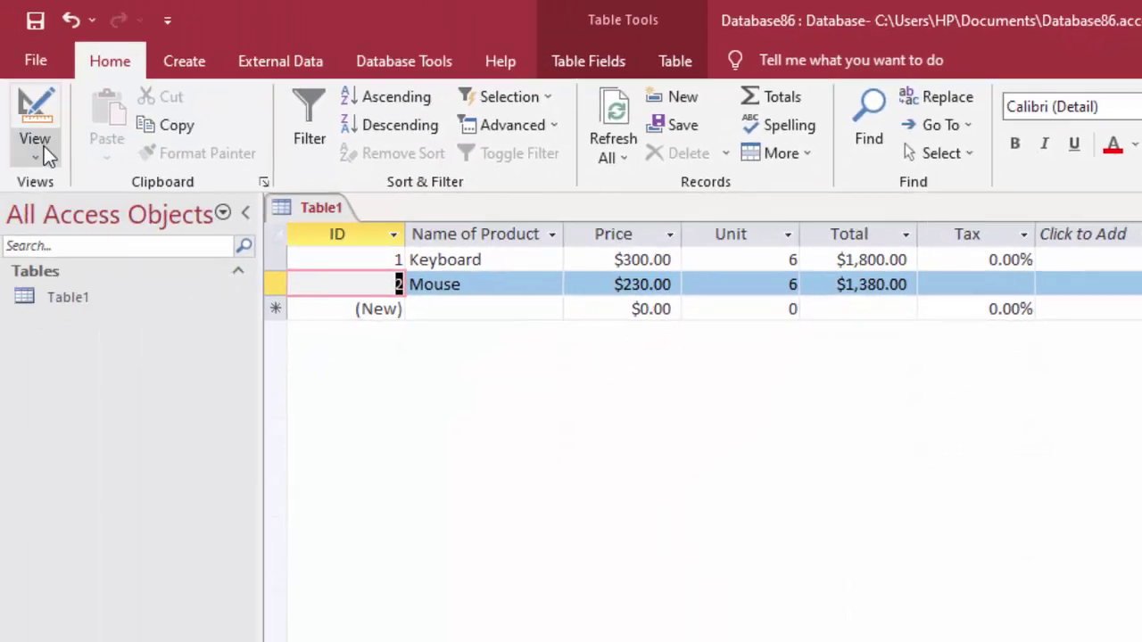
Step: Set the Tax field's Field Size property to Double in Table1's design, save the table and return to Datasheet View
{"action": "left_click", "coordinate": [43, 146]}
{"action": "left_click", "coordinate": [80, 236]}
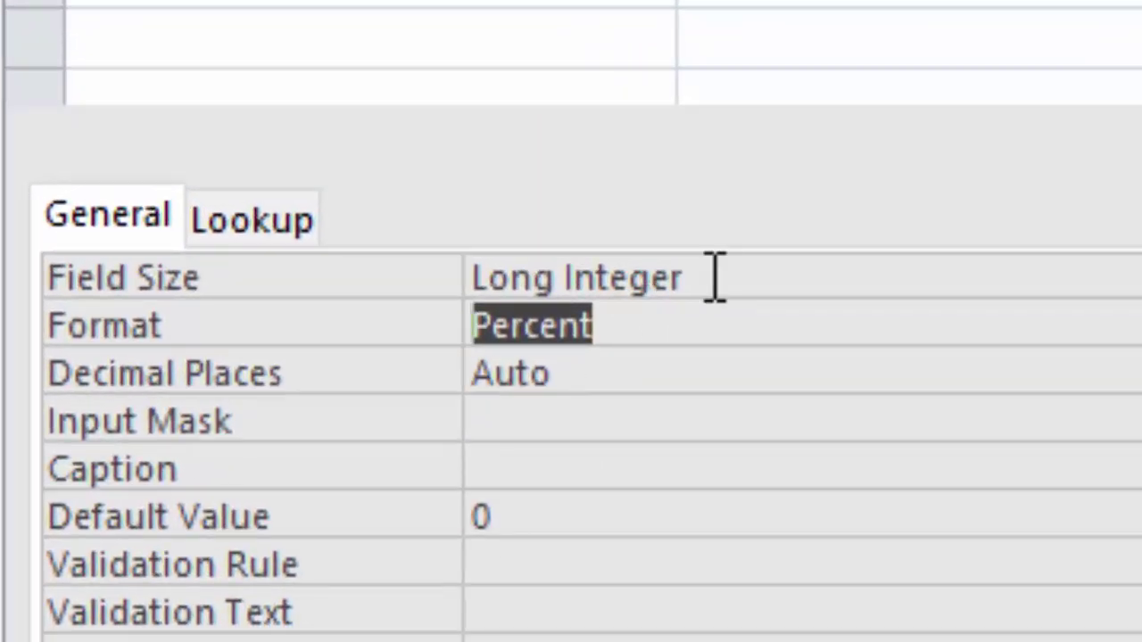
{"action": "left_click", "coordinate": [664, 362]}
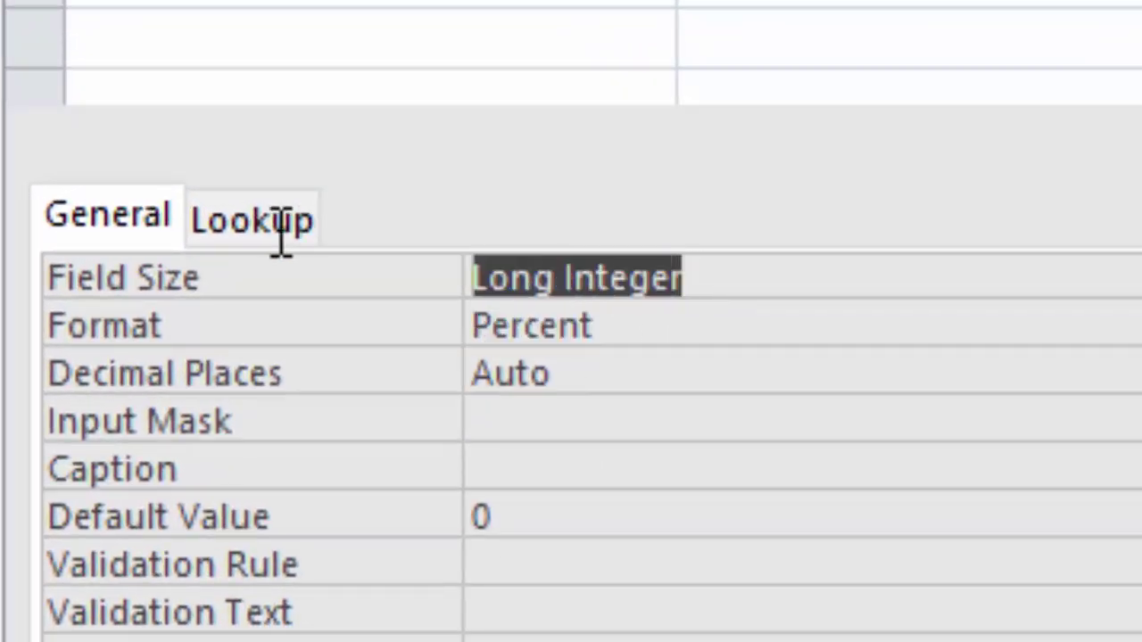
{"action": "key", "text": "BackSpace"}
{"action": "type", "text": "double"}
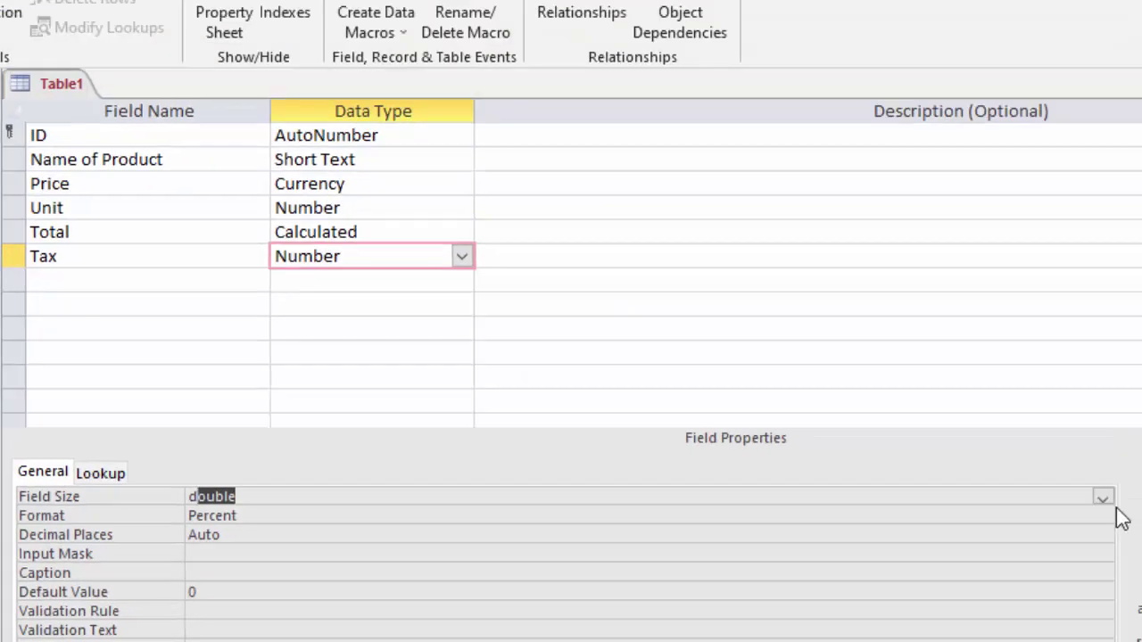
{"action": "left_click", "coordinate": [1102, 498]}
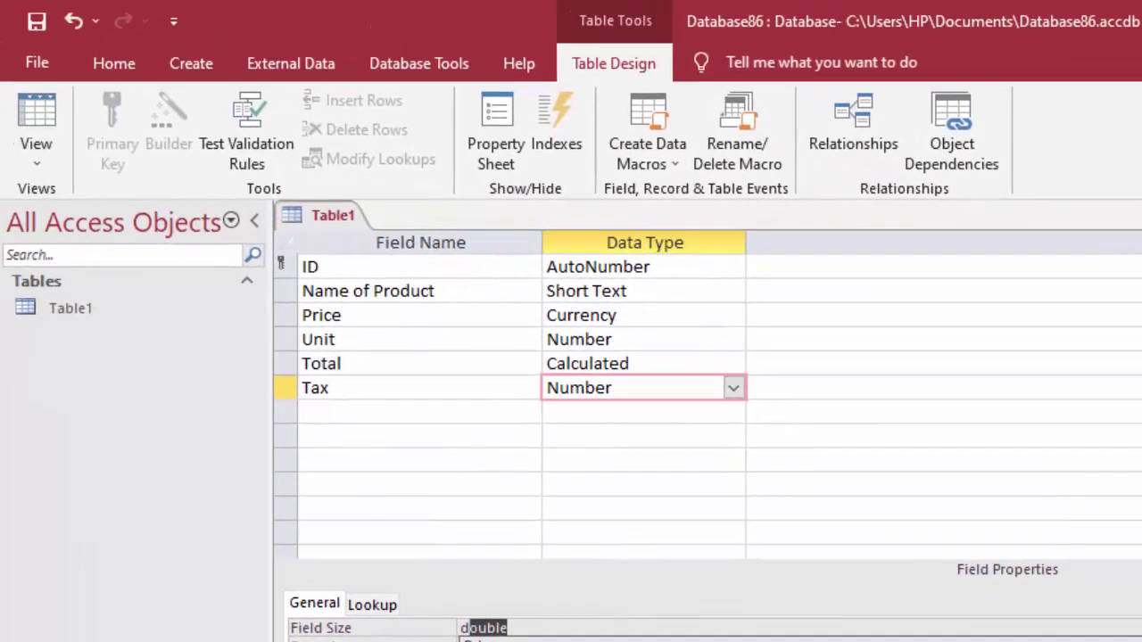
{"action": "left_click", "coordinate": [38, 141]}
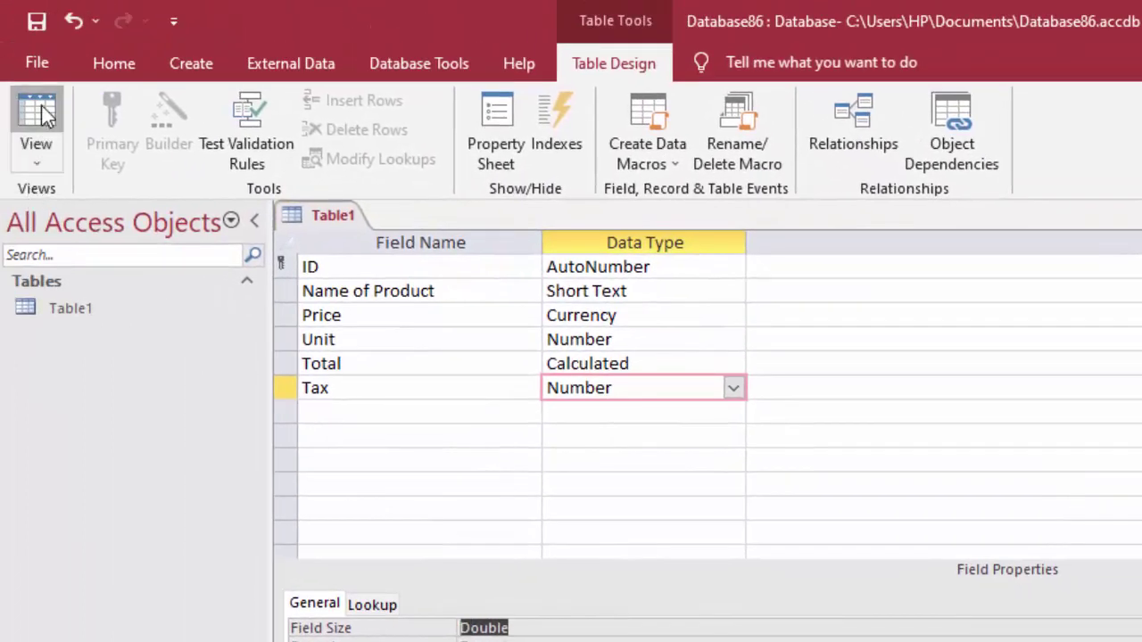
{"action": "left_click", "coordinate": [849, 556]}
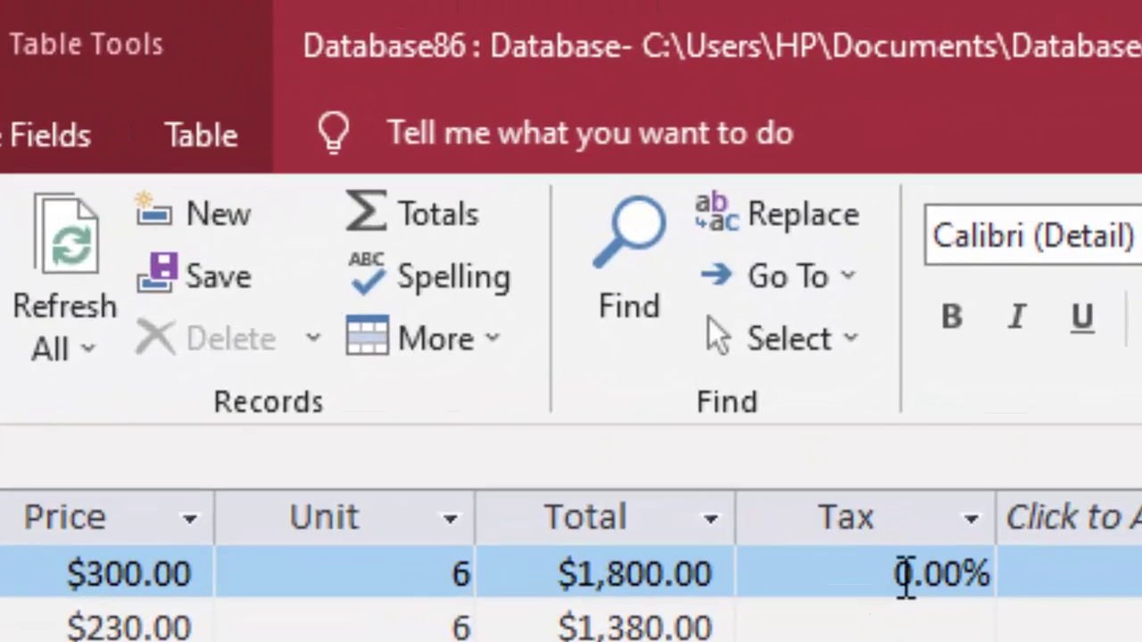
Step: Set the Keyboard record's tax to 10.00%
{"action": "left_click", "coordinate": [917, 547]}
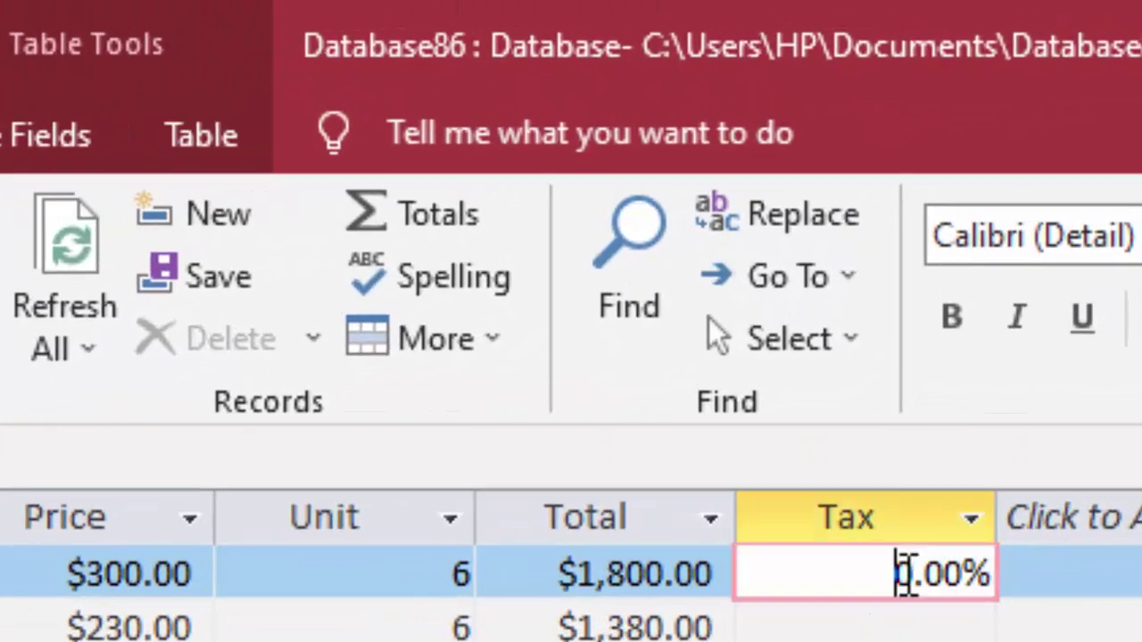
{"action": "double_click", "coordinate": [917, 547]}
{"action": "key", "text": "BackSpace"}
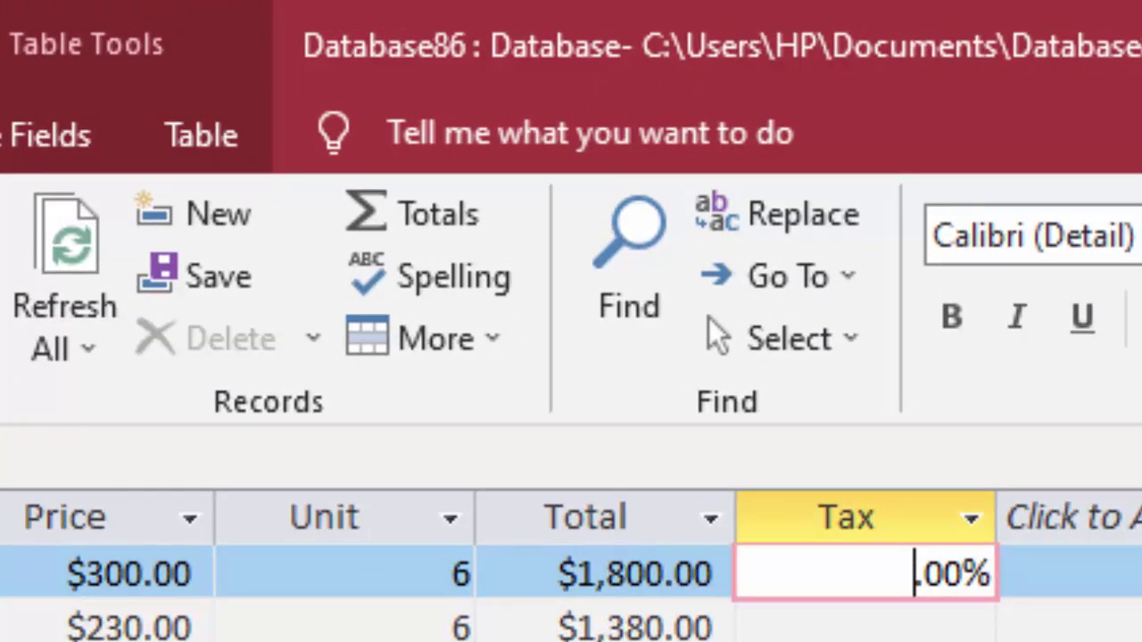
{"action": "type", "text": "10"}
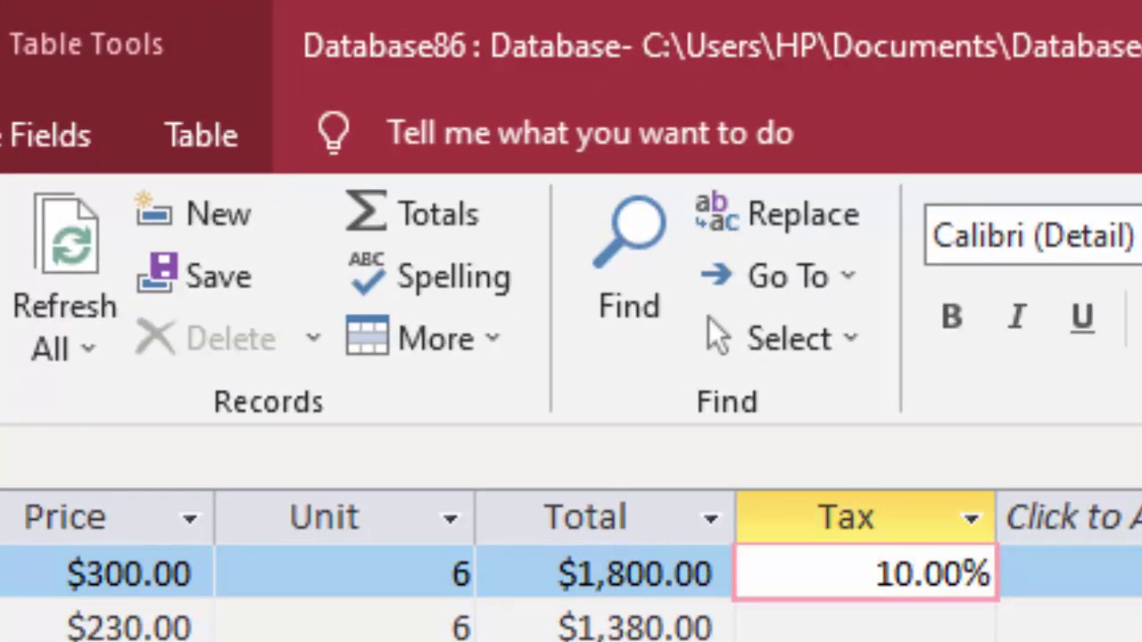
{"action": "key", "text": "Return"}
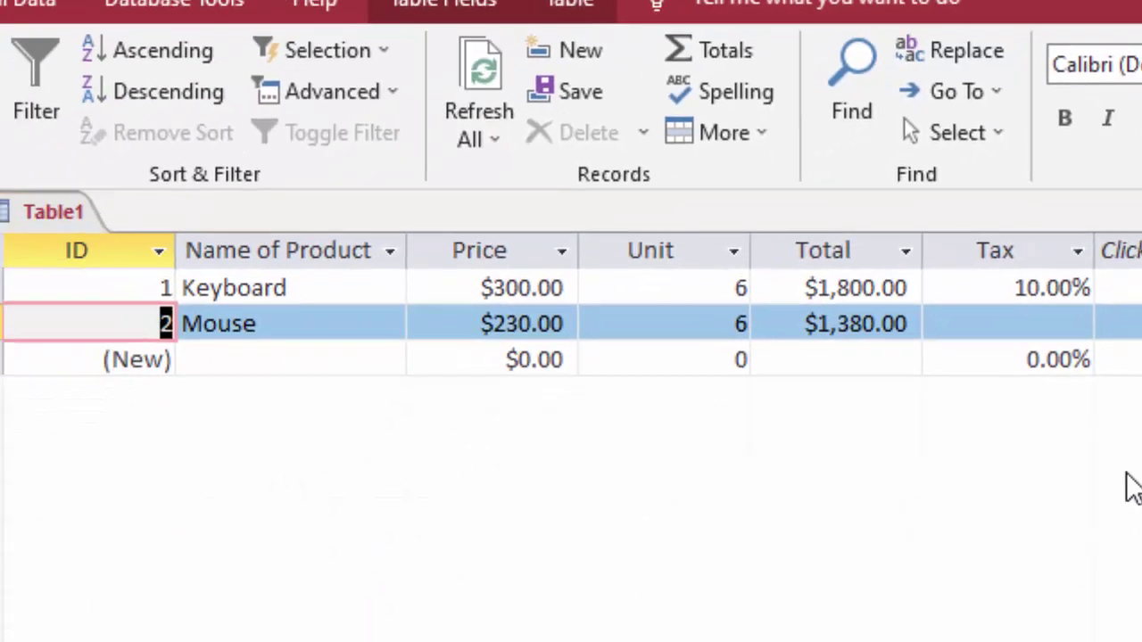
Step: Enter 12% as the tax of the Mouse record
{"action": "left_click", "coordinate": [1033, 327]}
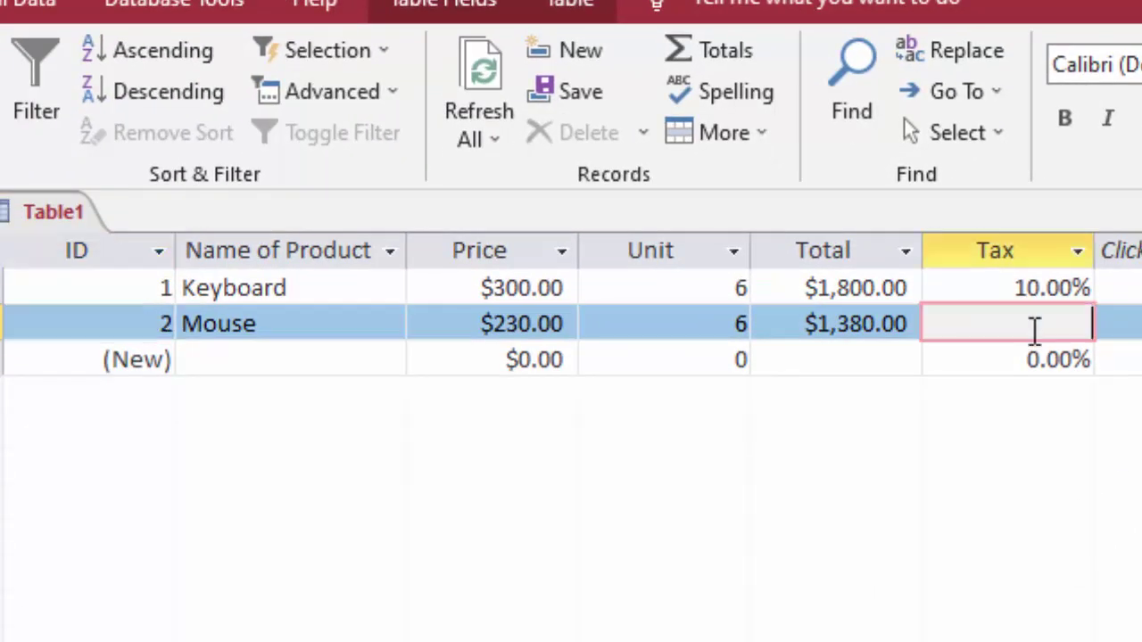
{"action": "type", "text": "12"}
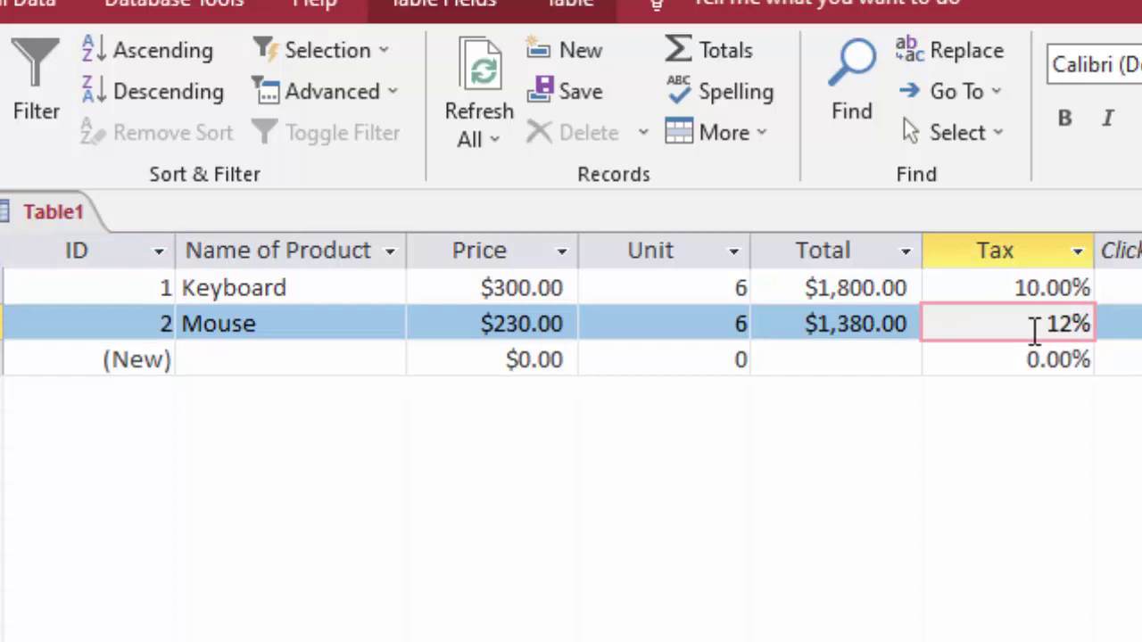
{"action": "type", "text": "%"}
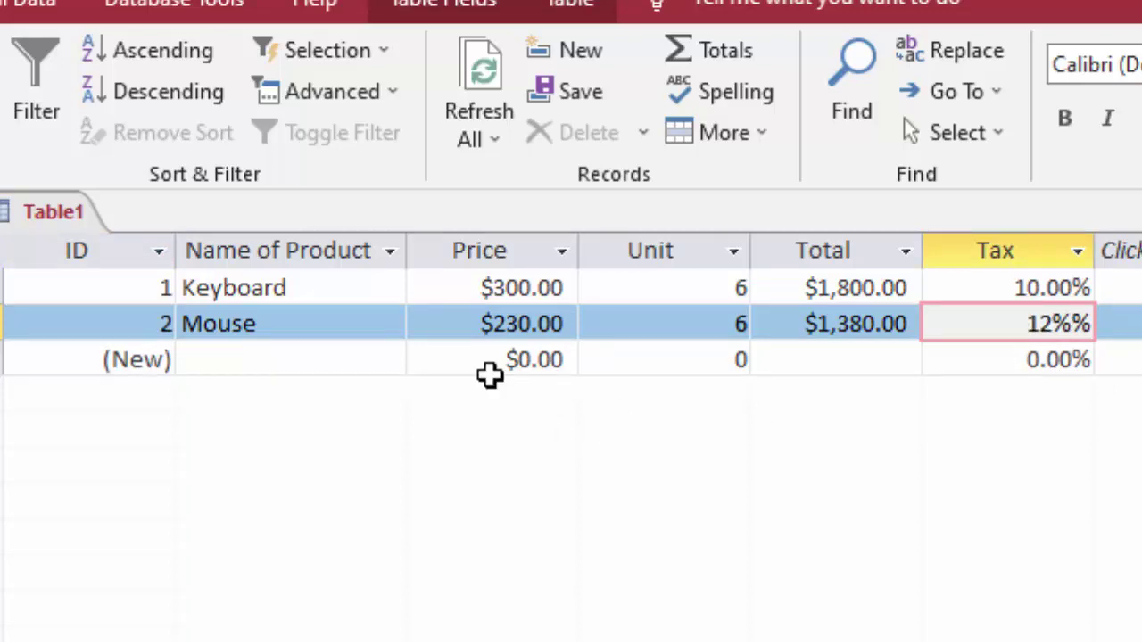
{"action": "key", "text": "BackSpace"}
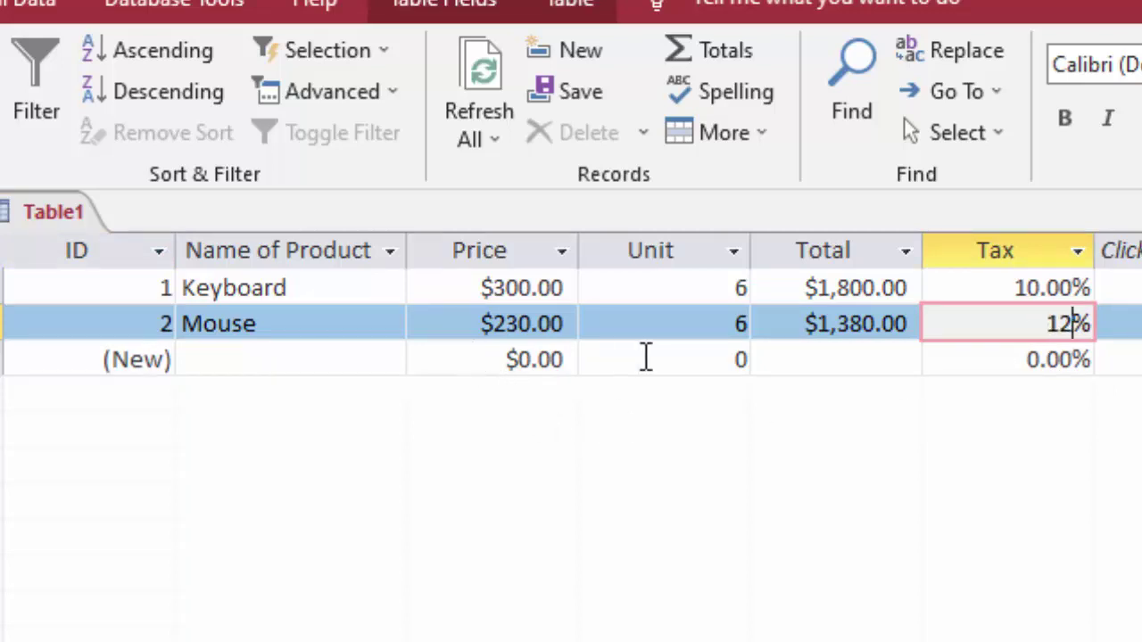
Step: Add an LED Monitor record with a price of 17000, 7 units and 18% tax
{"action": "left_click", "coordinate": [268, 360]}
{"action": "type", "text": "LED Monitor"}
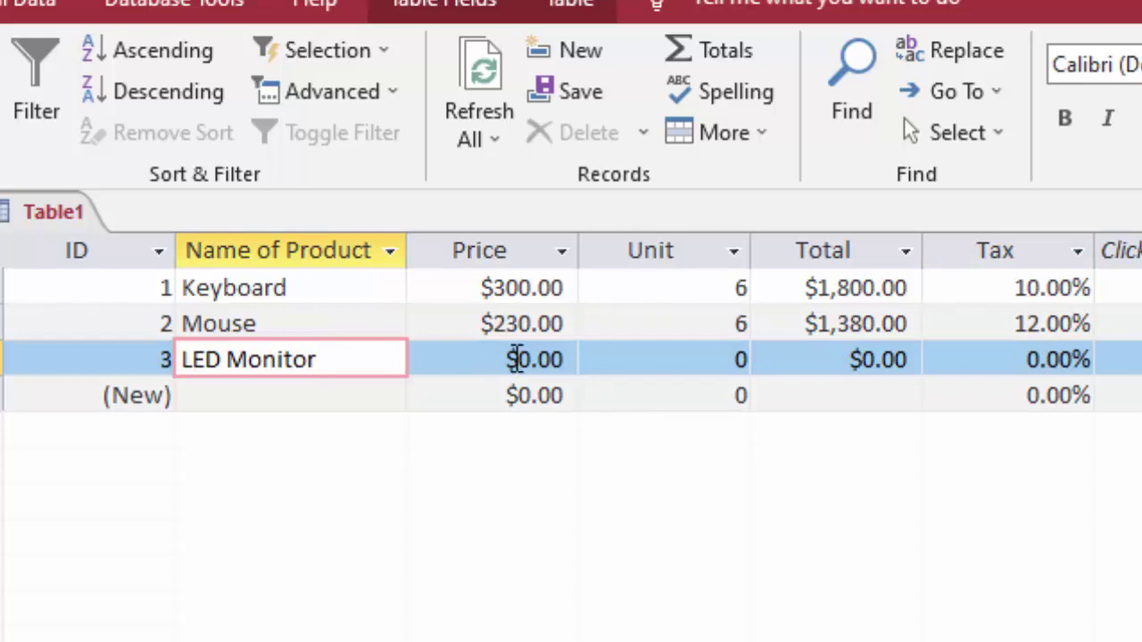
{"action": "double_click", "coordinate": [526, 366]}
{"action": "key", "text": "BackSpace"}
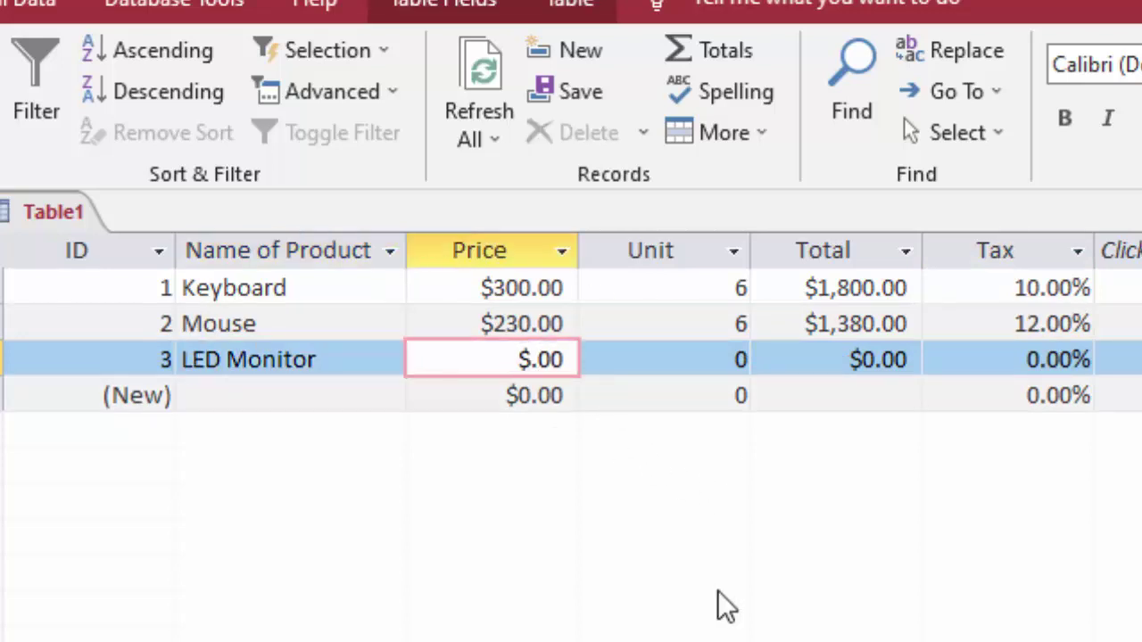
{"action": "type", "text": "17,00"}
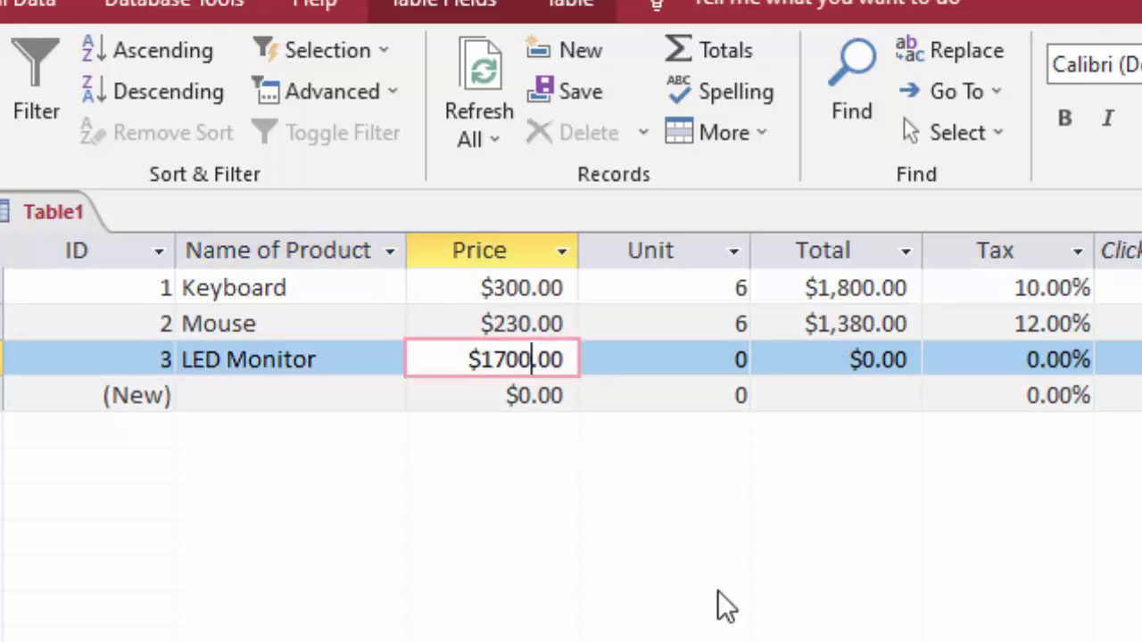
{"action": "type", "text": "0"}
{"action": "key", "text": "Tab"}
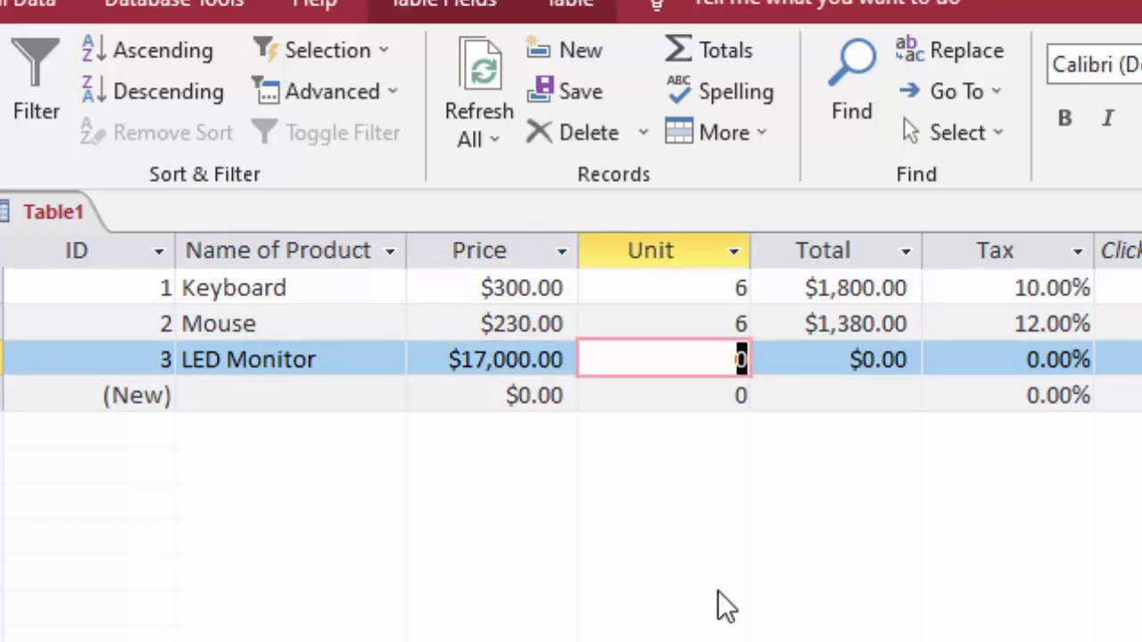
{"action": "type", "text": "7"}
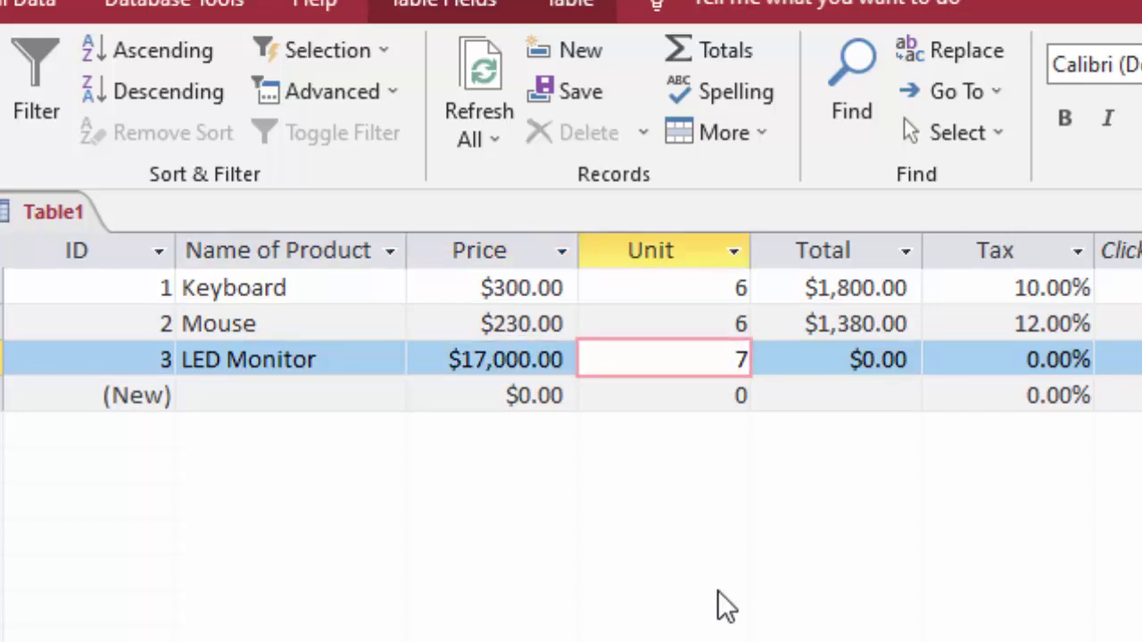
{"action": "key", "text": "Tab"}
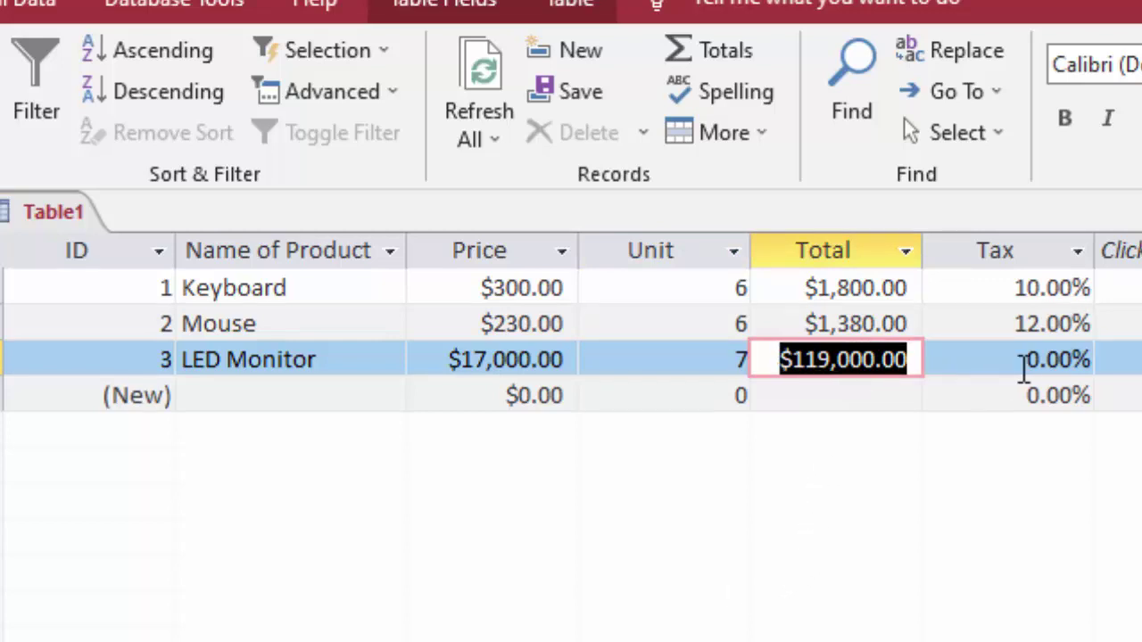
{"action": "left_click", "coordinate": [1030, 361]}
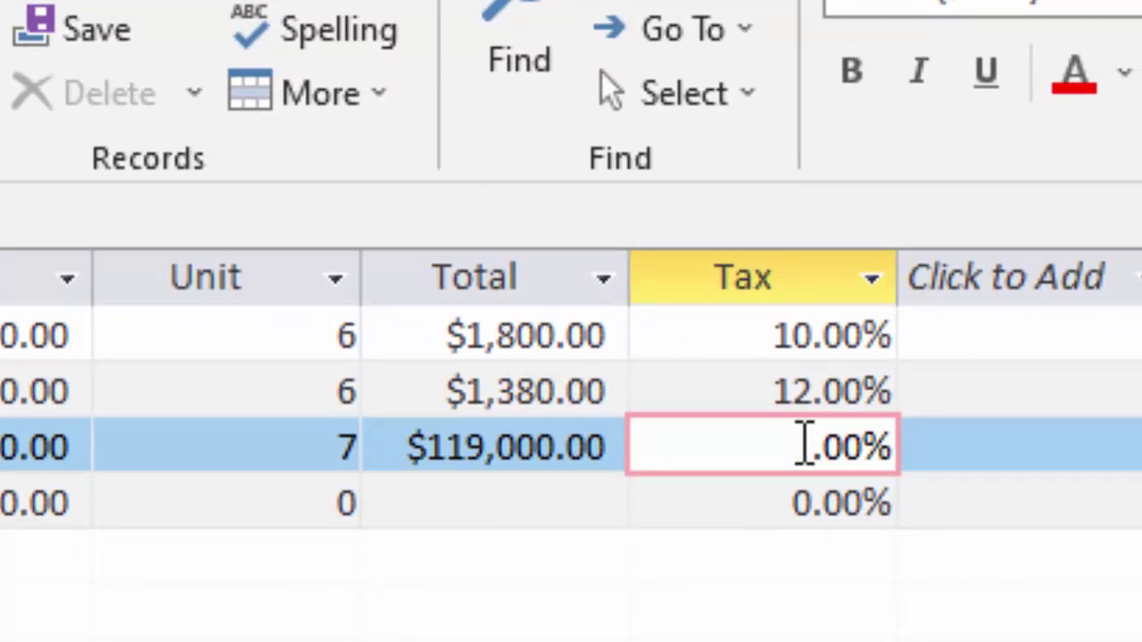
{"action": "type", "text": "18"}
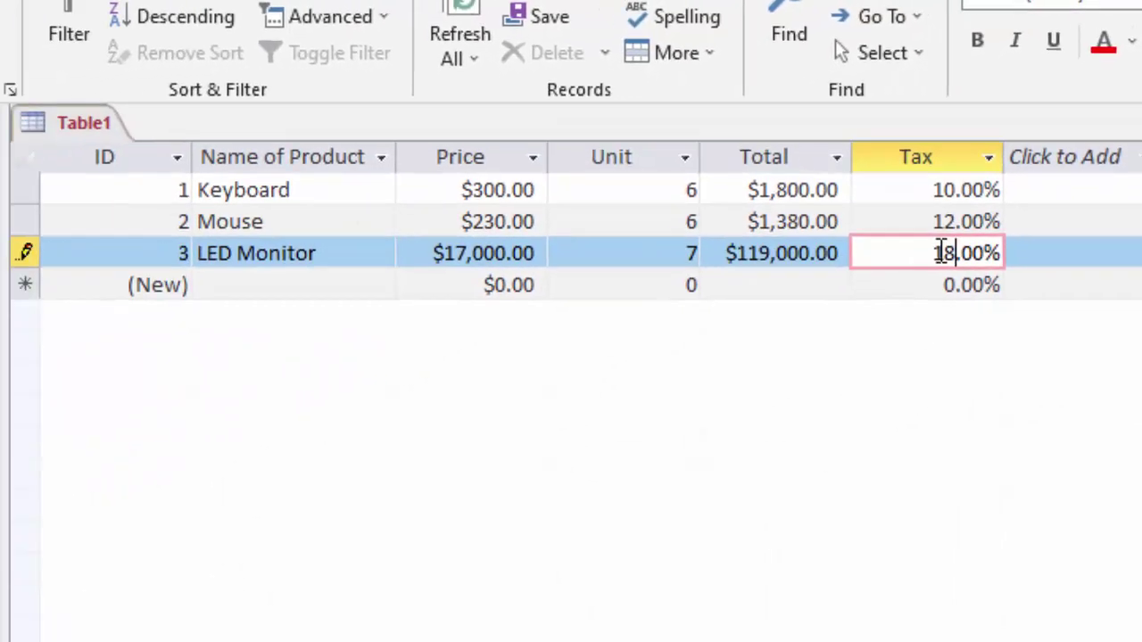
Step: Add an LCD record with a price of 12000, 7 units and 21% tax
{"action": "left_click", "coordinate": [247, 283]}
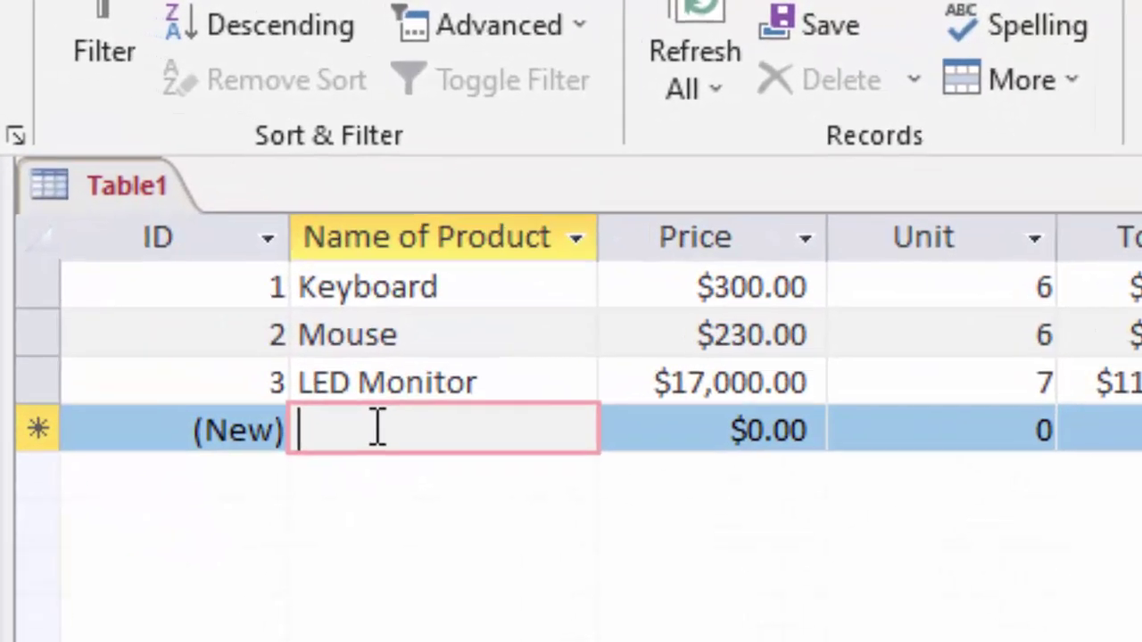
{"action": "type", "text": "LCD"}
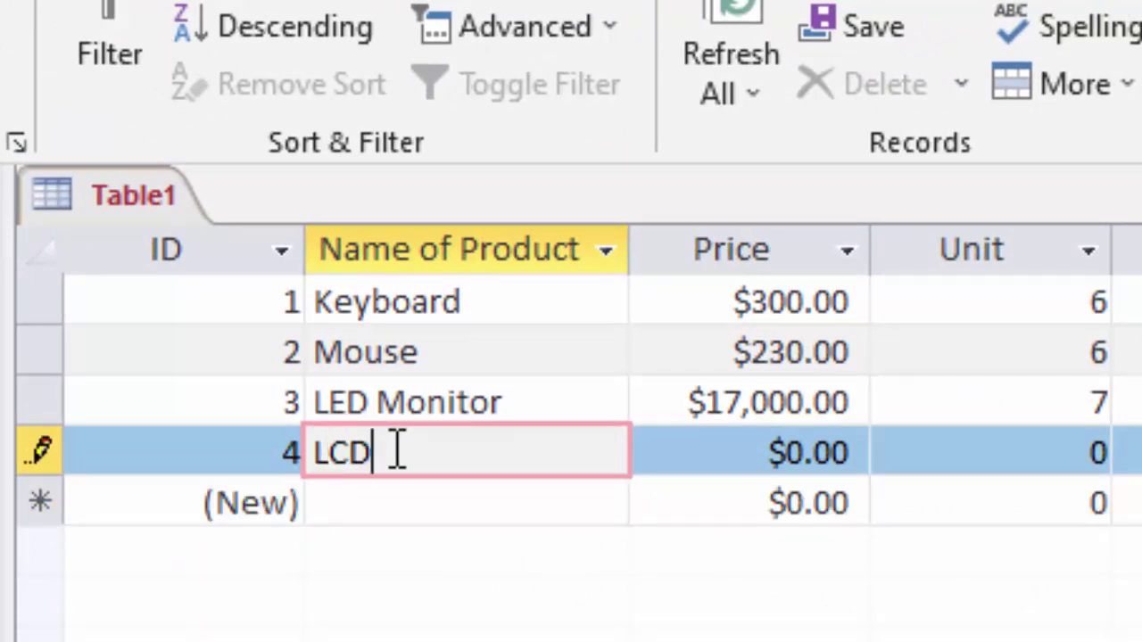
{"action": "key", "text": "Tab"}
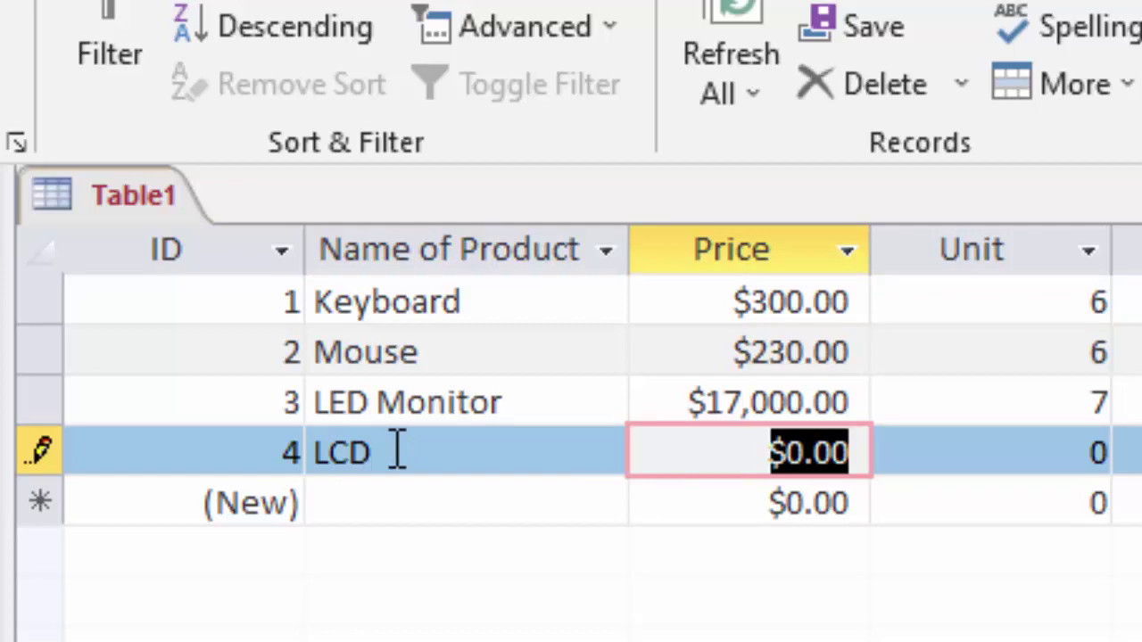
{"action": "type", "text": "12000"}
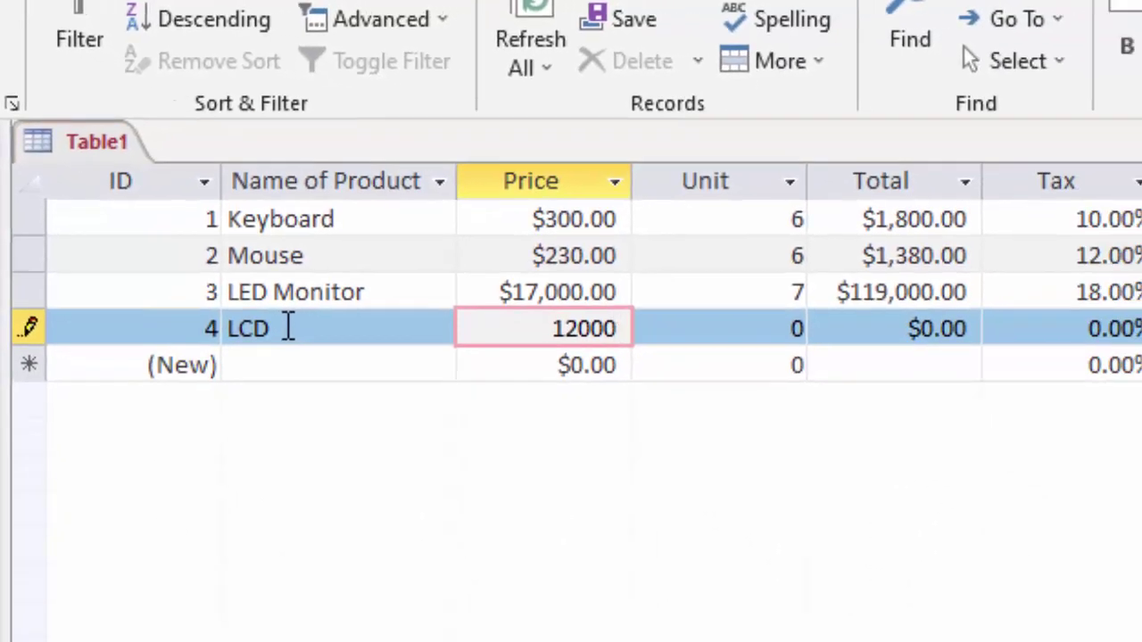
{"action": "key", "text": "Tab"}
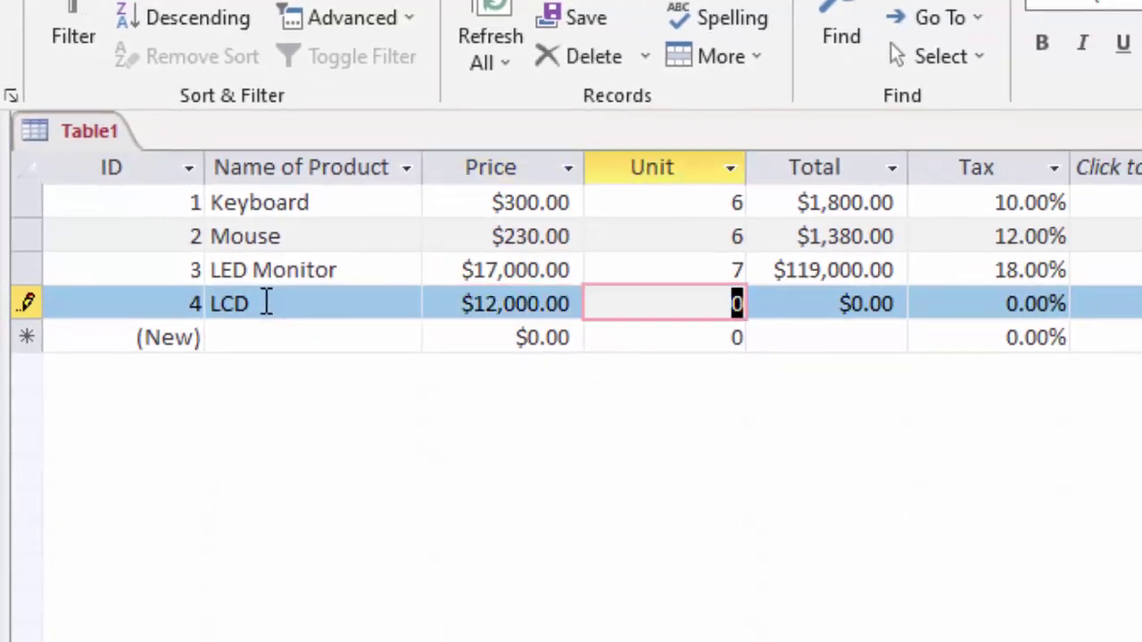
{"action": "type", "text": "7"}
{"action": "key", "text": "Tab"}
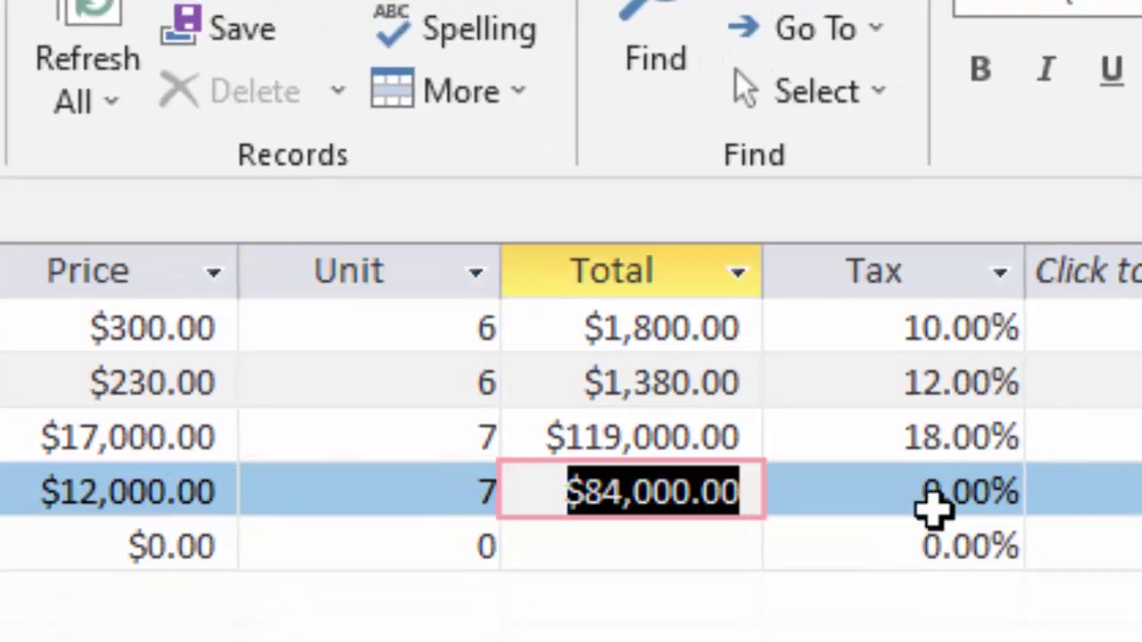
{"action": "left_click", "coordinate": [941, 493]}
{"action": "double_click", "coordinate": [941, 494]}
{"action": "key", "text": "BackSpace"}
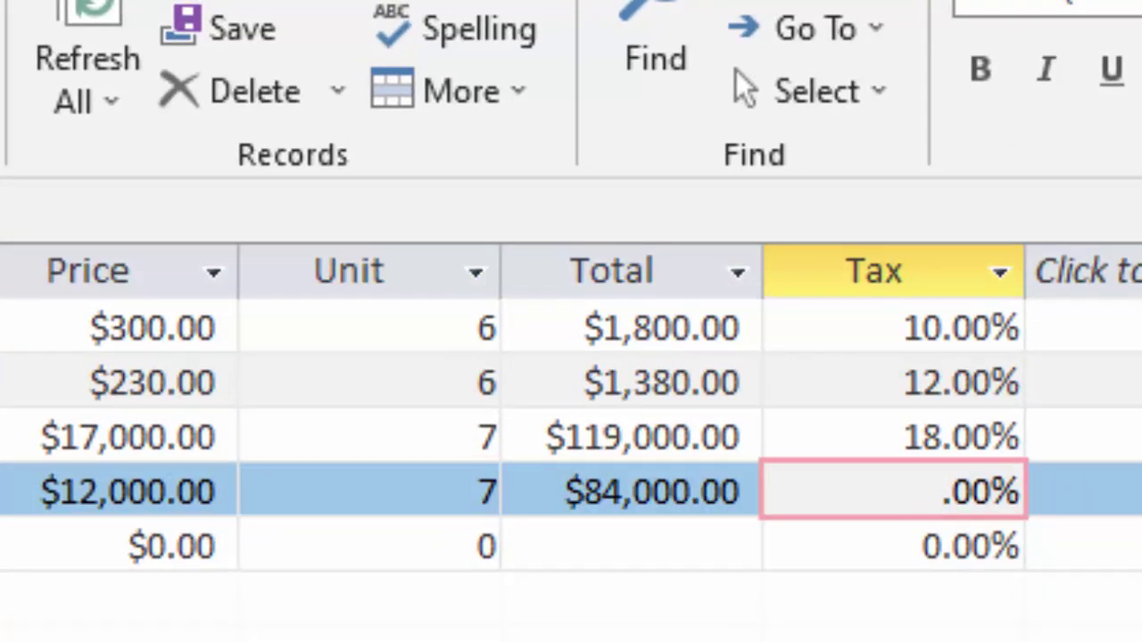
{"action": "type", "text": "21"}
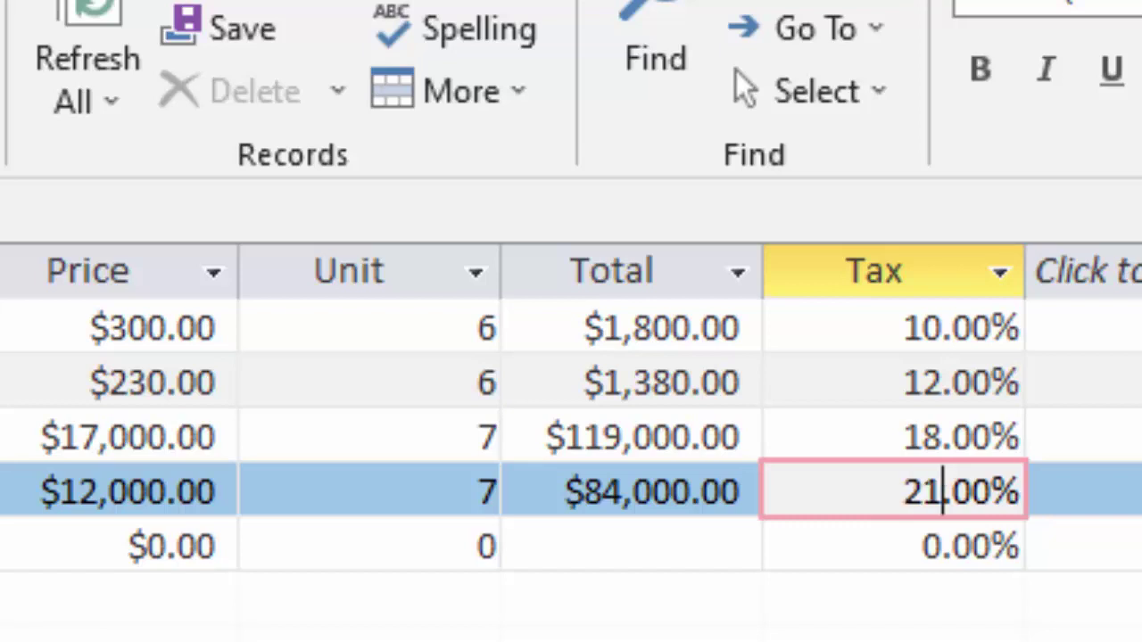
{"action": "left_click", "coordinate": [0, 564]}
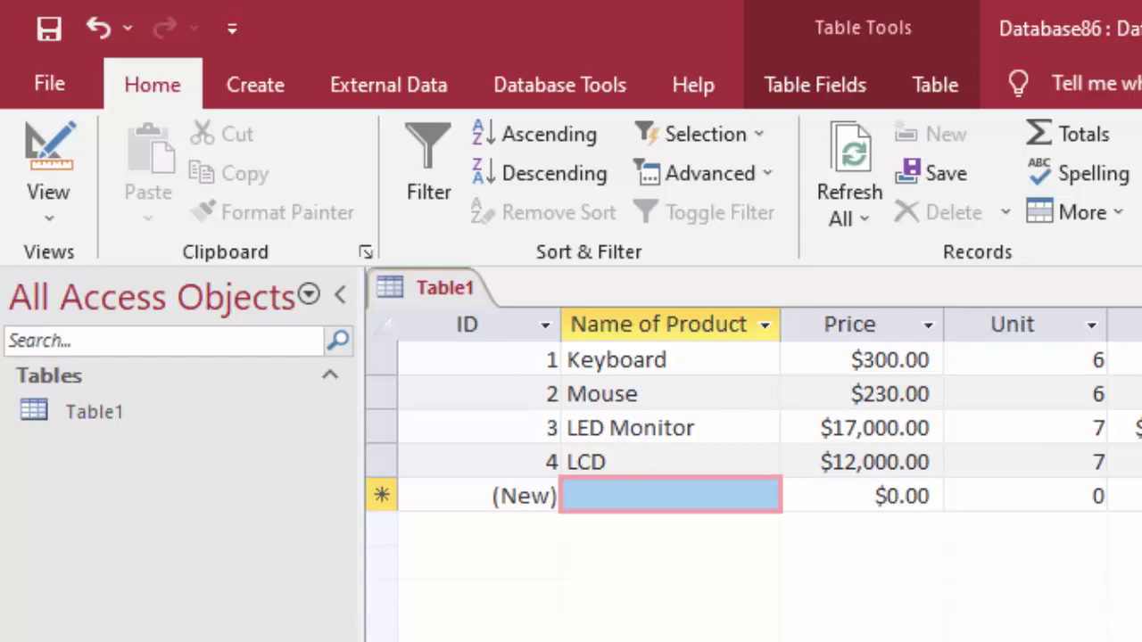
Step: Add a Tax Amount field with the Calculated data type below Tax in the design of Table1
{"action": "left_click", "coordinate": [49, 219]}
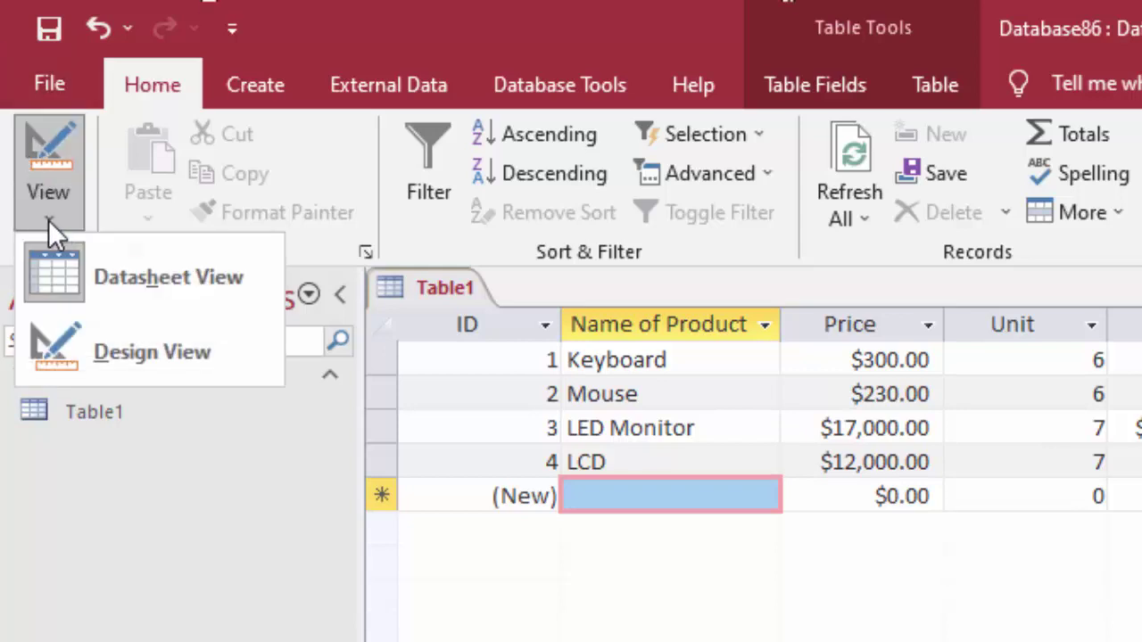
{"action": "left_click", "coordinate": [132, 330]}
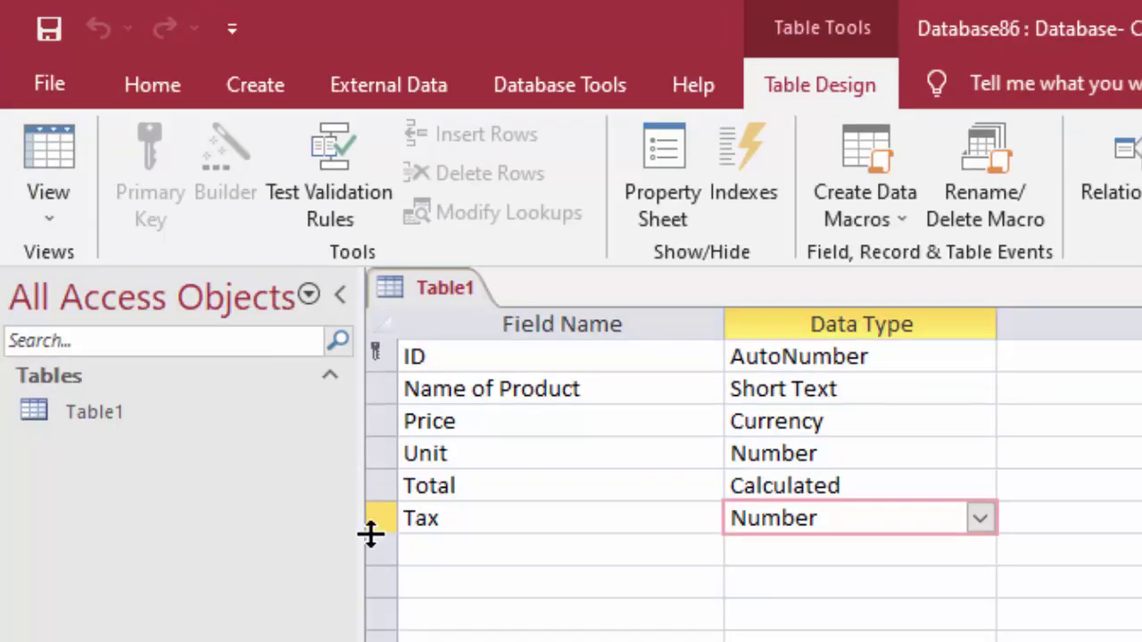
{"action": "left_click", "coordinate": [451, 553]}
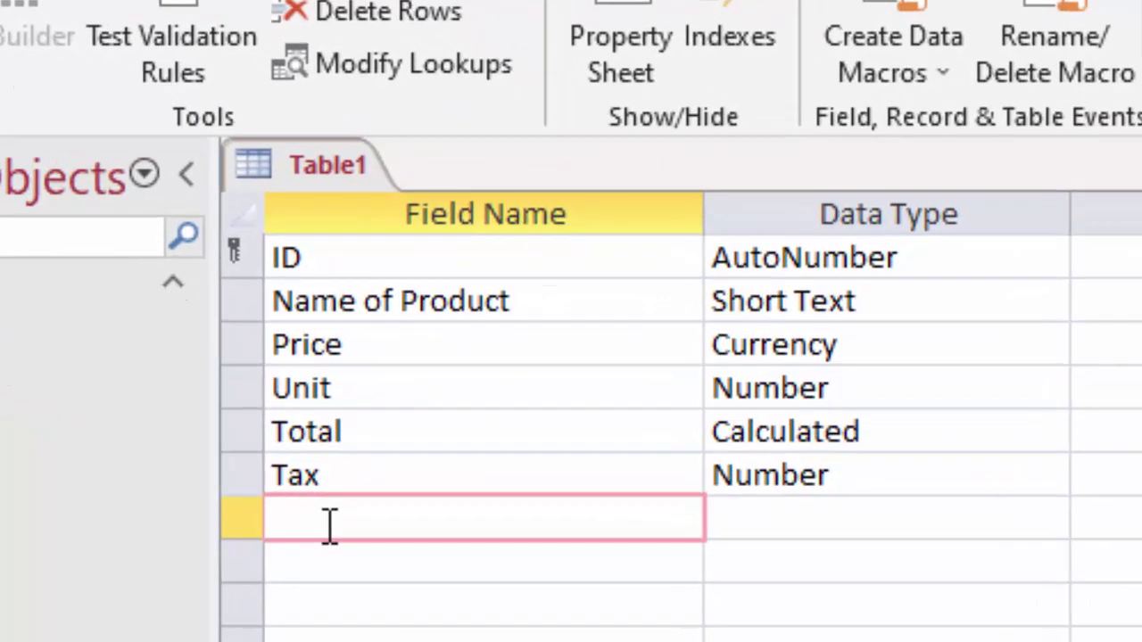
{"action": "type", "text": "Tax Amou"}
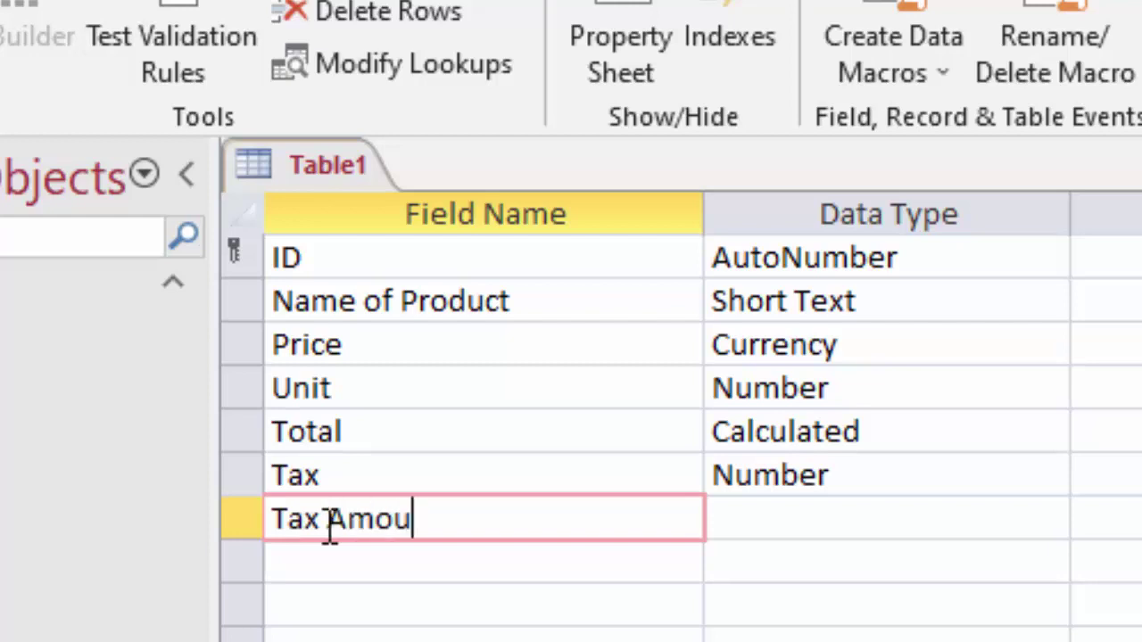
{"action": "type", "text": "nt"}
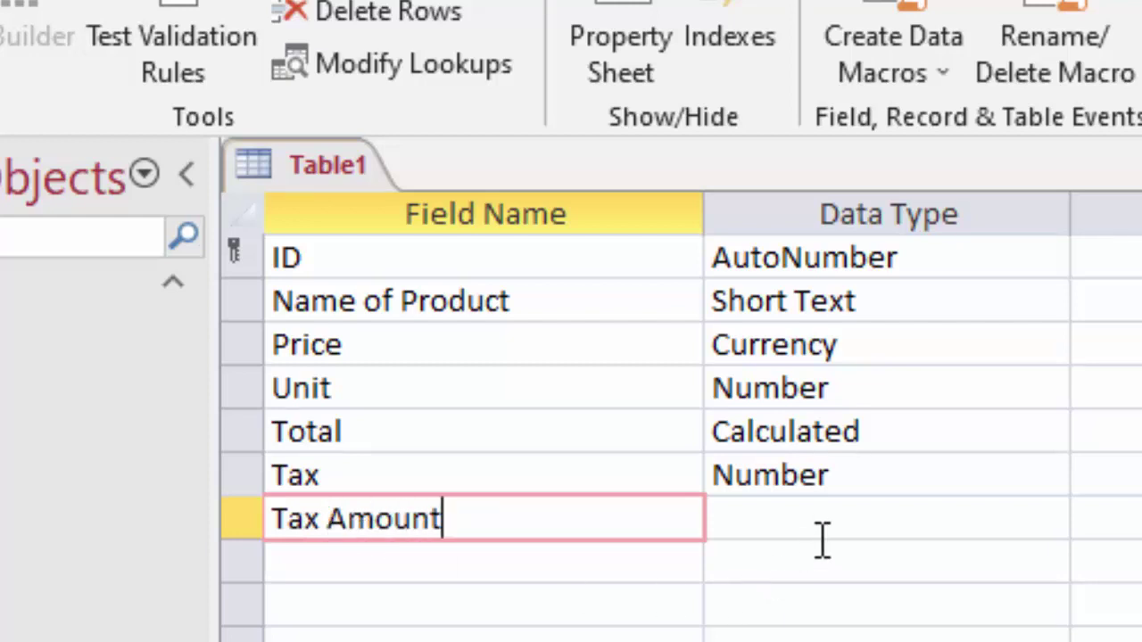
{"action": "left_click", "coordinate": [862, 528]}
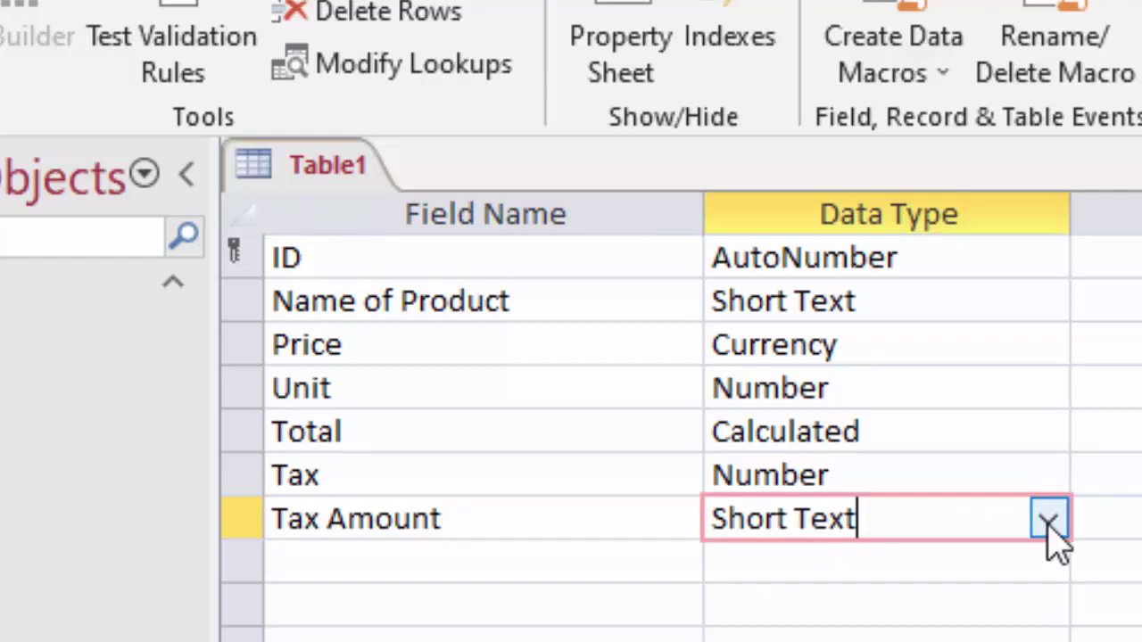
{"action": "left_click", "coordinate": [1043, 520]}
{"action": "left_click", "coordinate": [982, 641]}
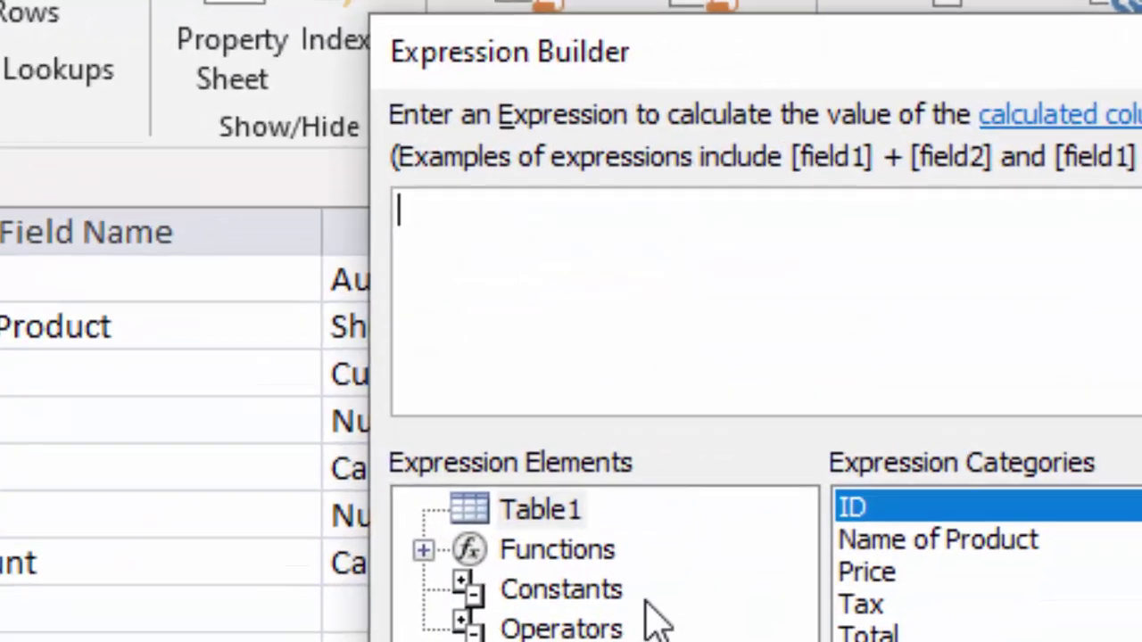
Step: Define the Tax Amount expression as [Total]*[Tax] and save the table, returning to its datasheet
{"action": "type", "text": "["}
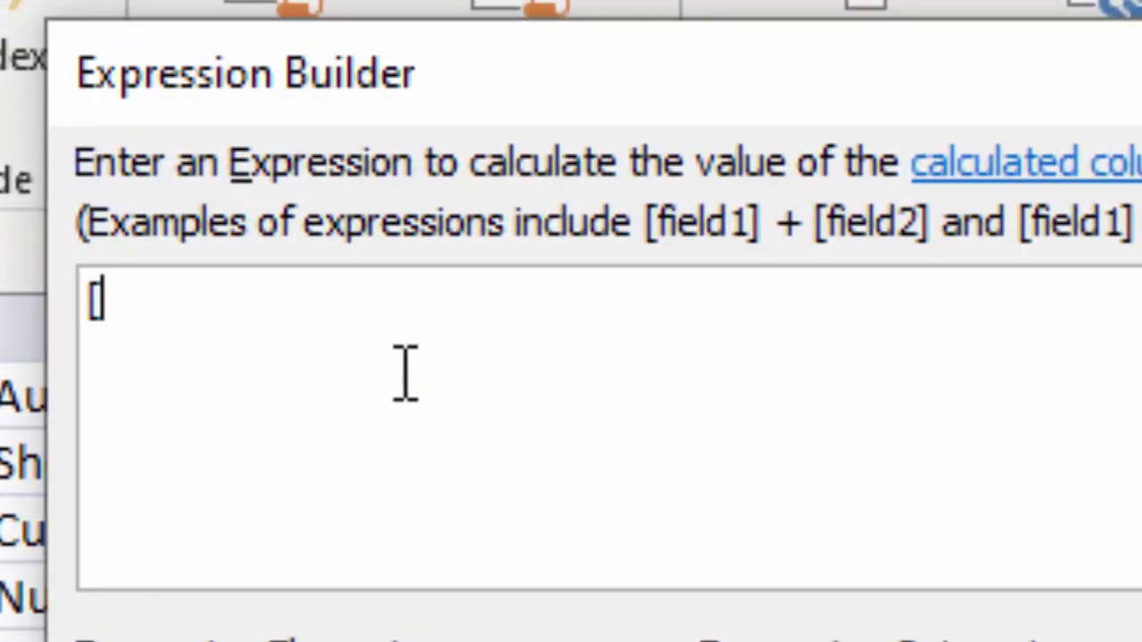
{"action": "type", "text": "To"}
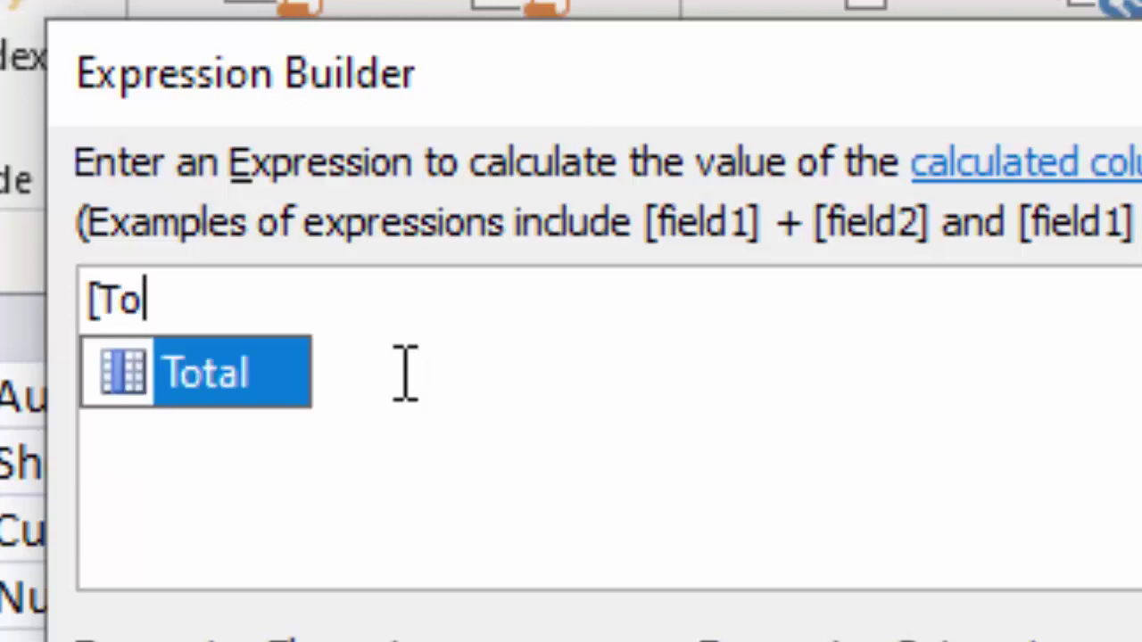
{"action": "type", "text": "tal]"}
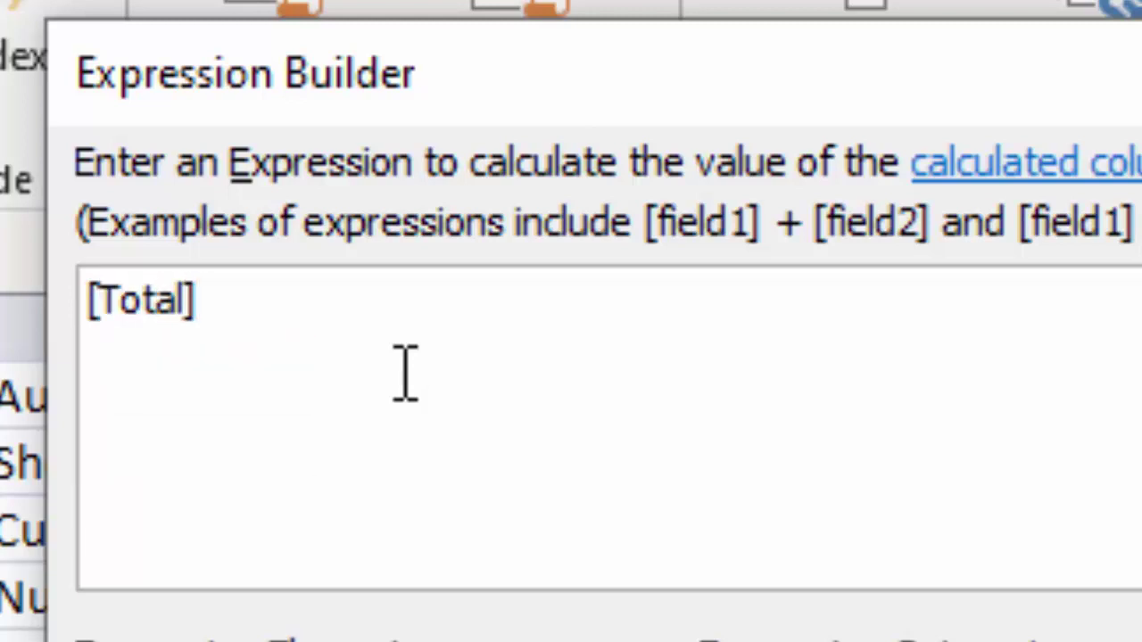
{"action": "type", "text": "*["}
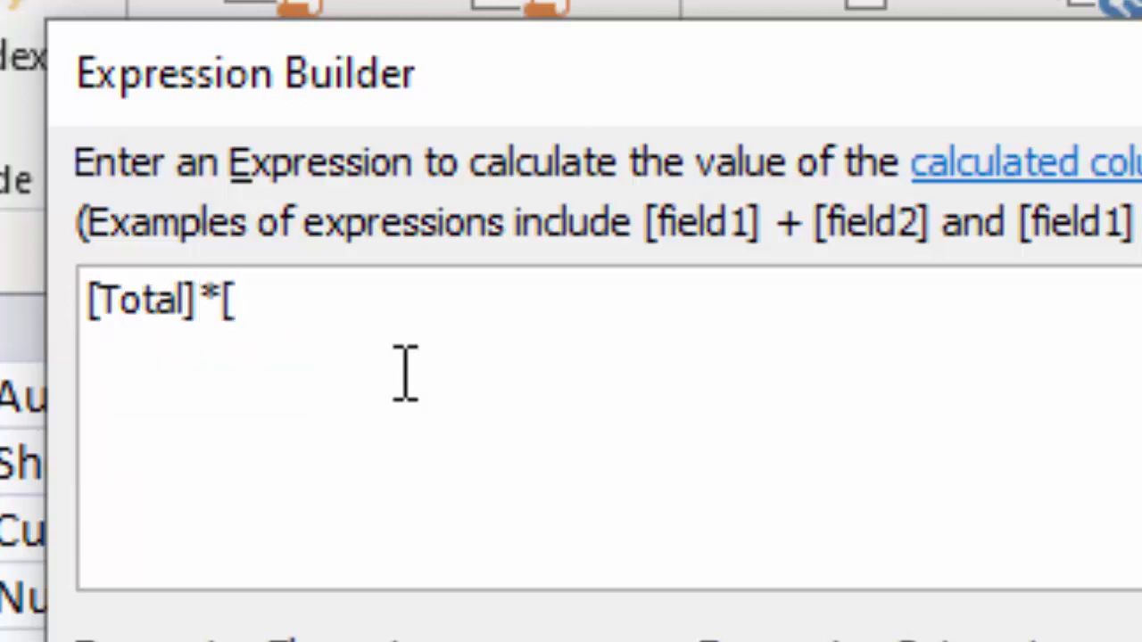
{"action": "type", "text": "T"}
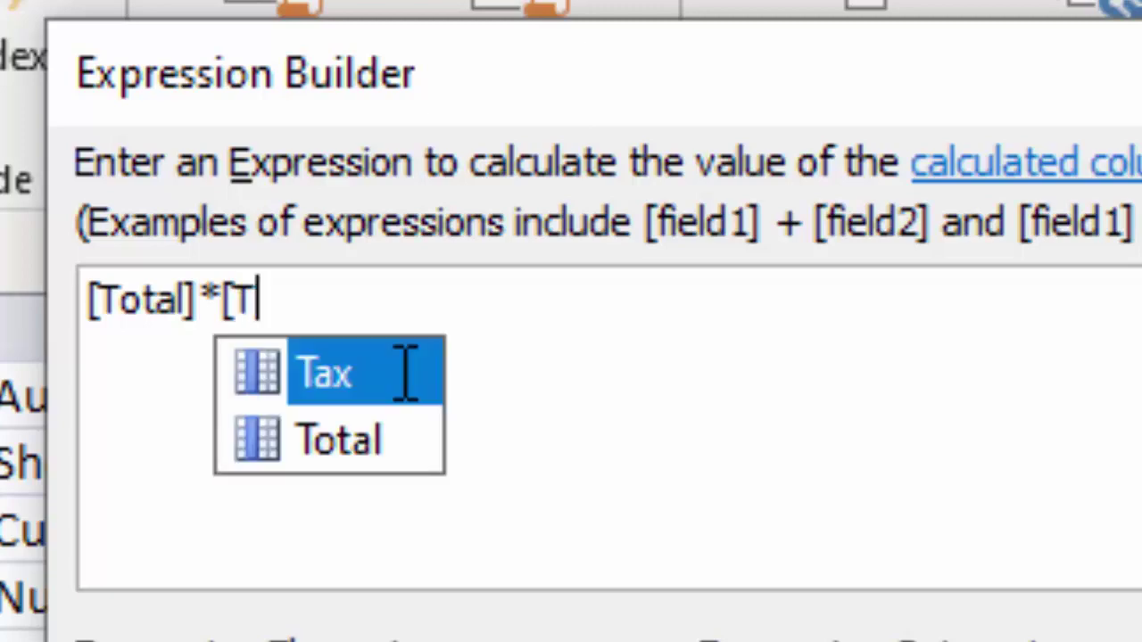
{"action": "left_click", "coordinate": [405, 373]}
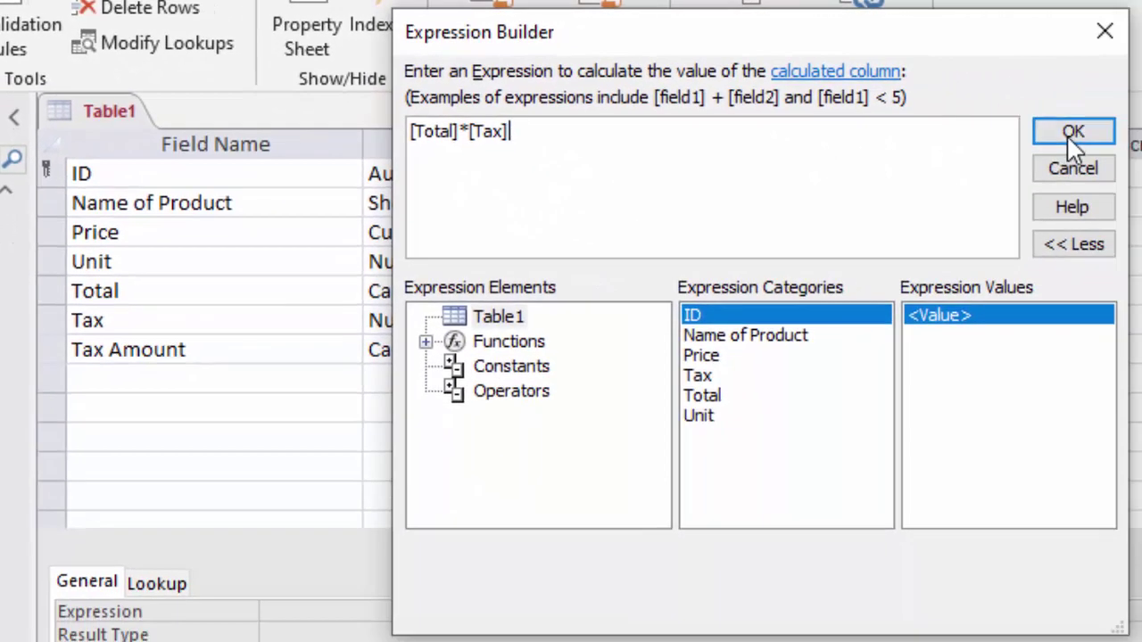
{"action": "left_click", "coordinate": [1073, 130]}
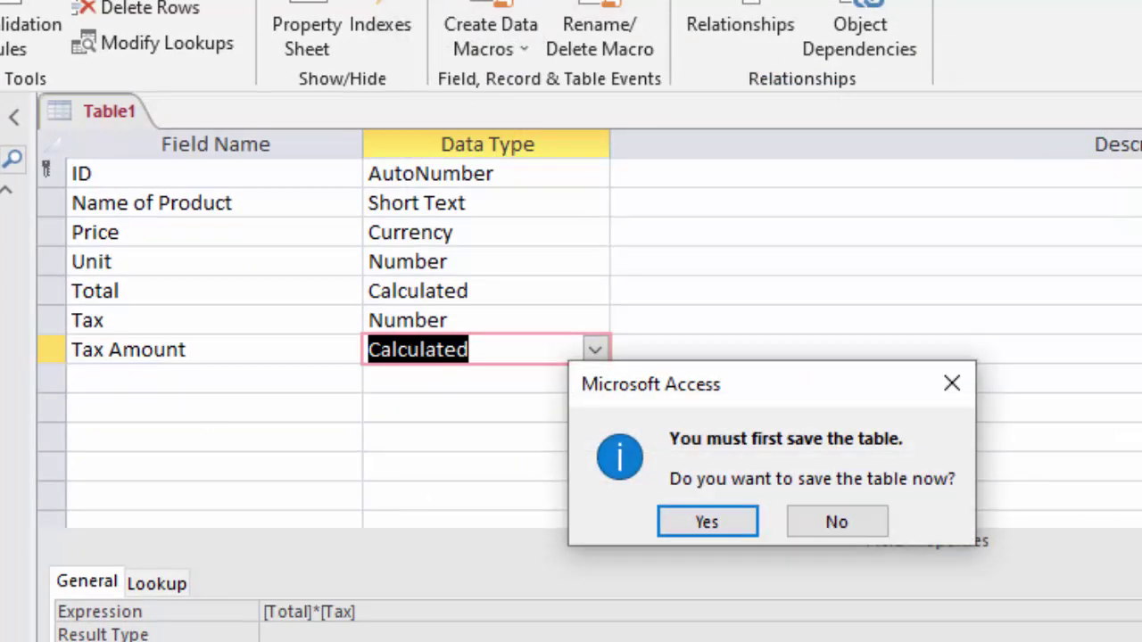
{"action": "left_click", "coordinate": [682, 526]}
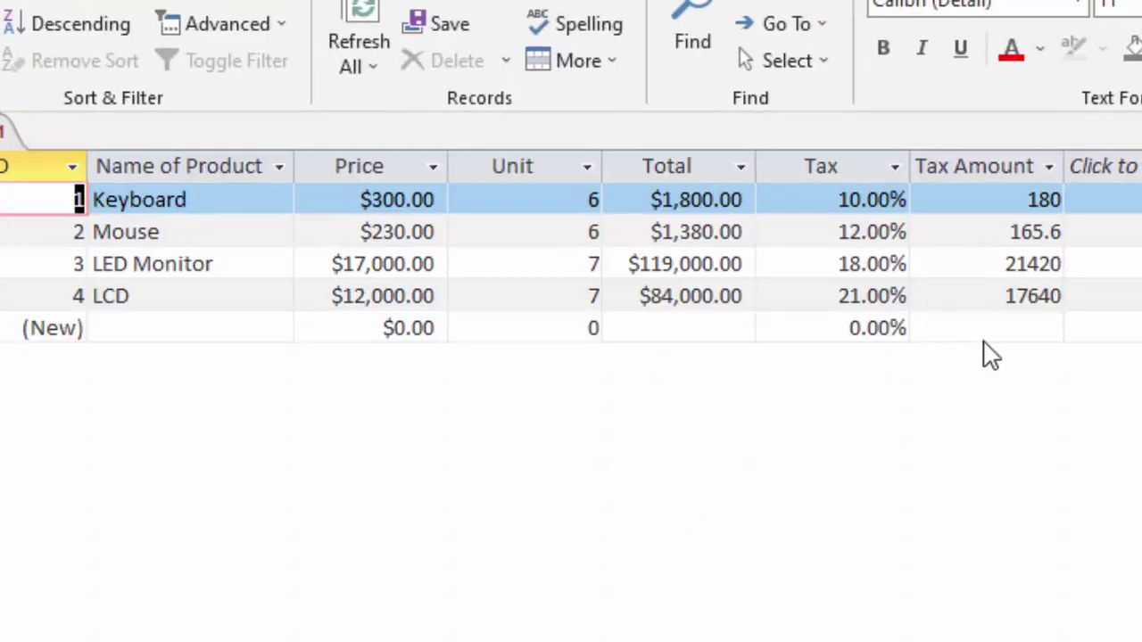